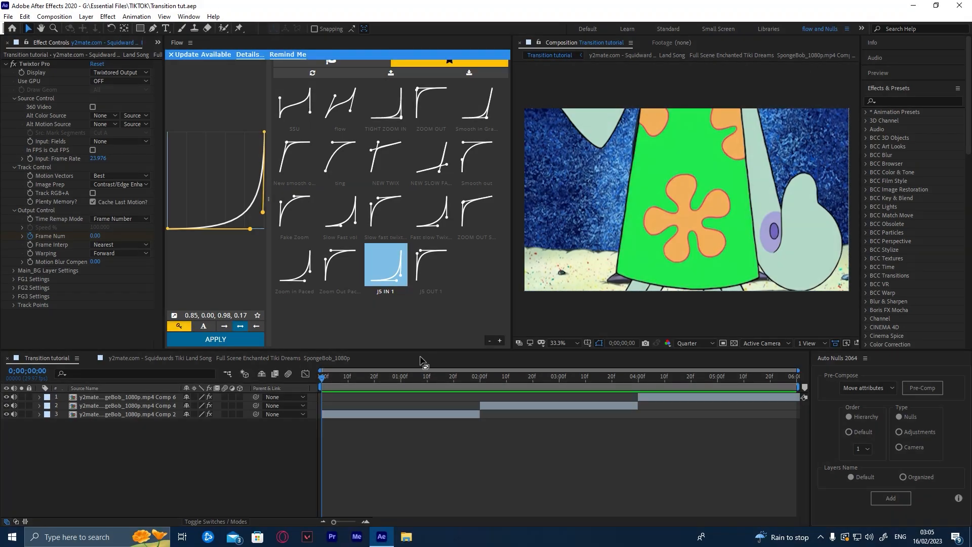
Play and scrub through the three-clip sequence from its start
drag(332, 378, 294, 398)
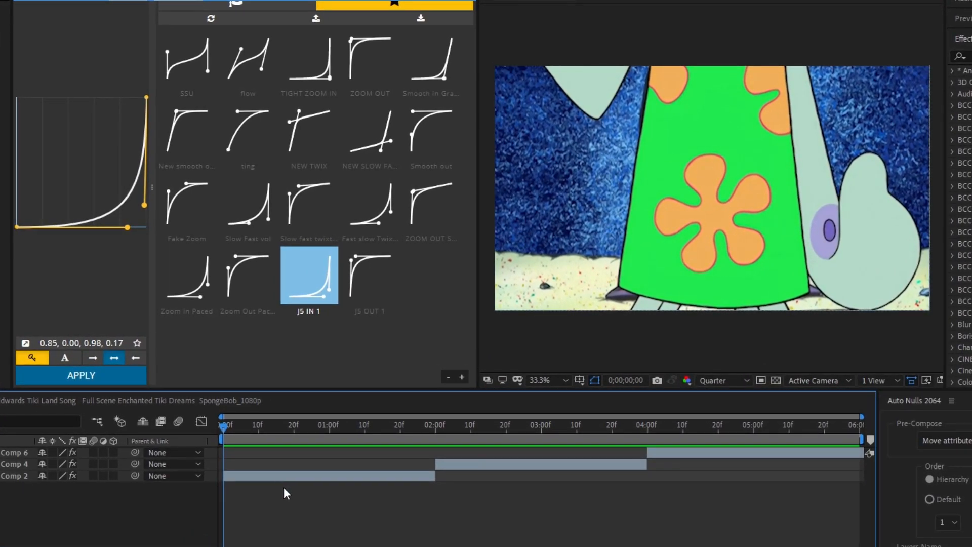
key(space)
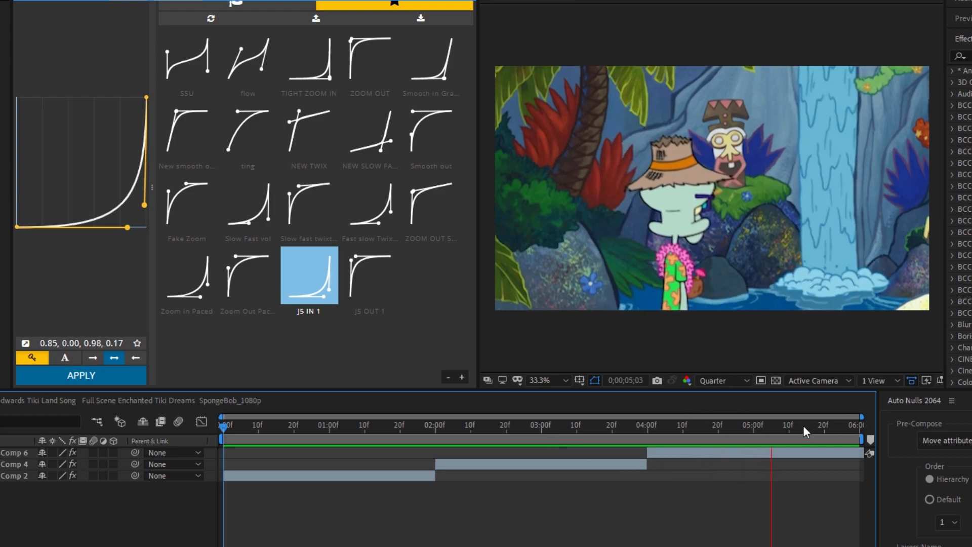
drag(333, 426, 237, 428)
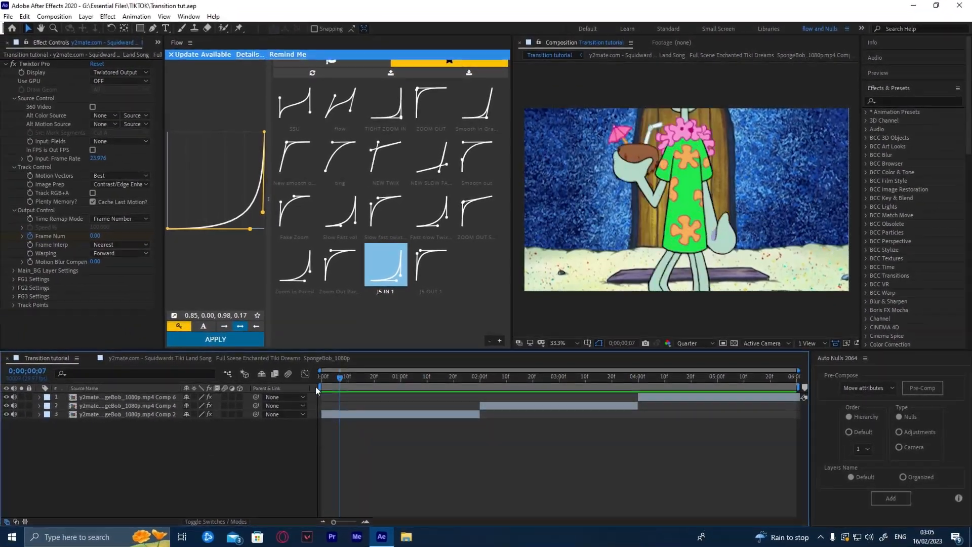
drag(315, 387, 460, 390)
drag(351, 386, 292, 397)
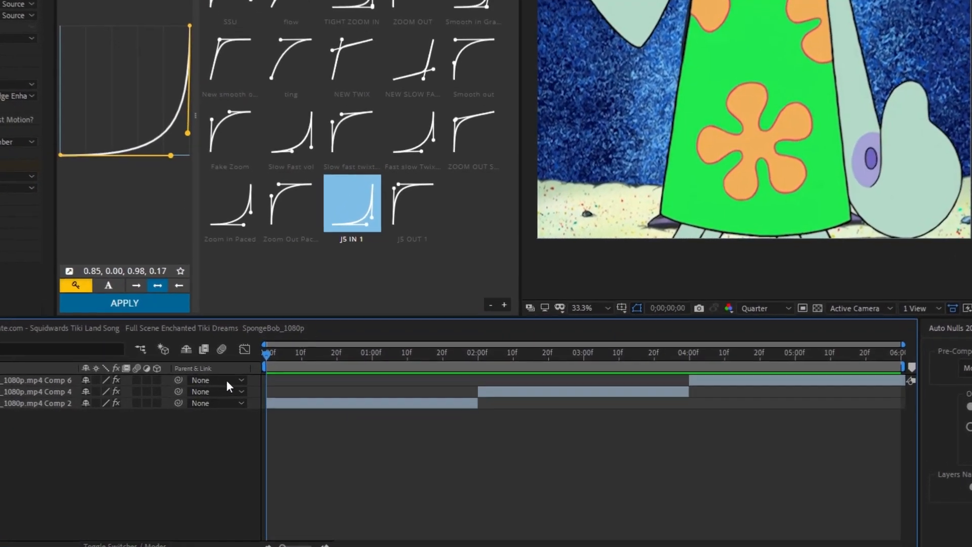
Apply Motion Tile to the first clip, with output width and height set to 300 and Mirror Edges enabled
click(304, 403)
key(ctrl+space)
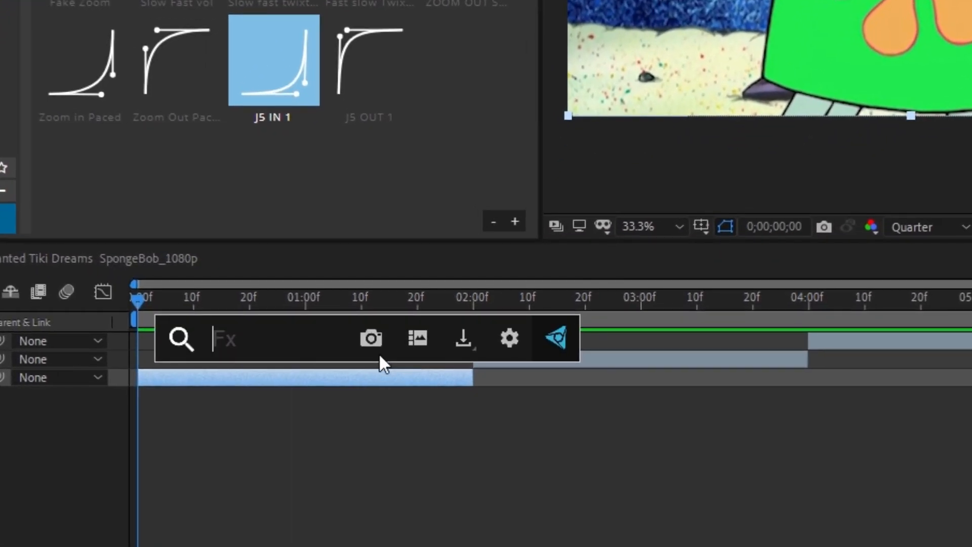
text(300)
key(Return)
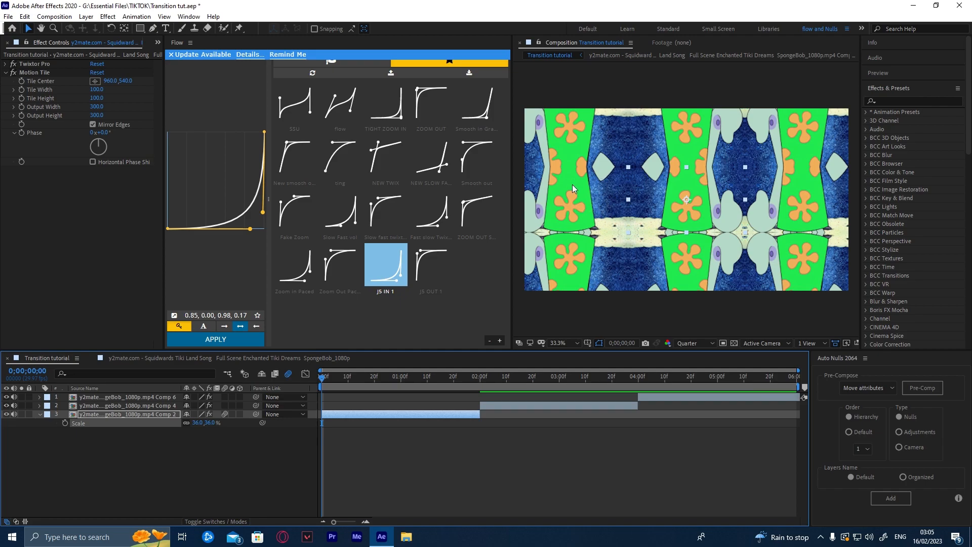
Undo the trial scale reduction on the first clip
key(ctrl+z)
key(ctrl+z)
key(ctrl+z)
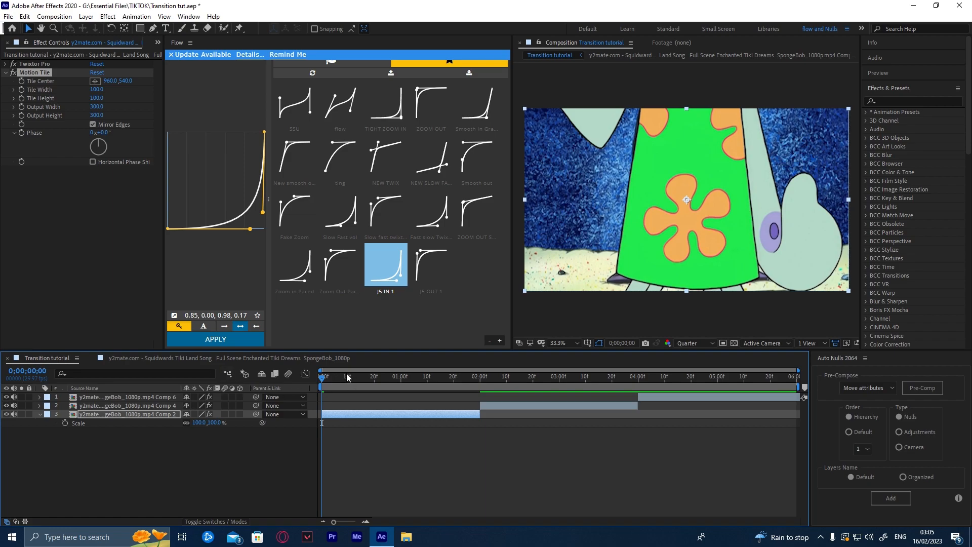
key(space)
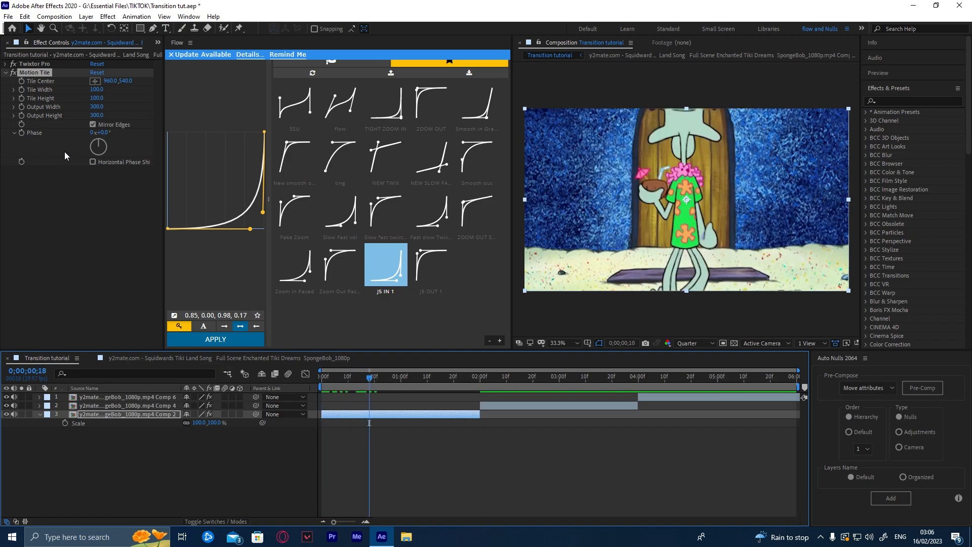
Paste the first clip's Motion Tile effect onto the second and third clips
click(492, 406)
click(500, 377)
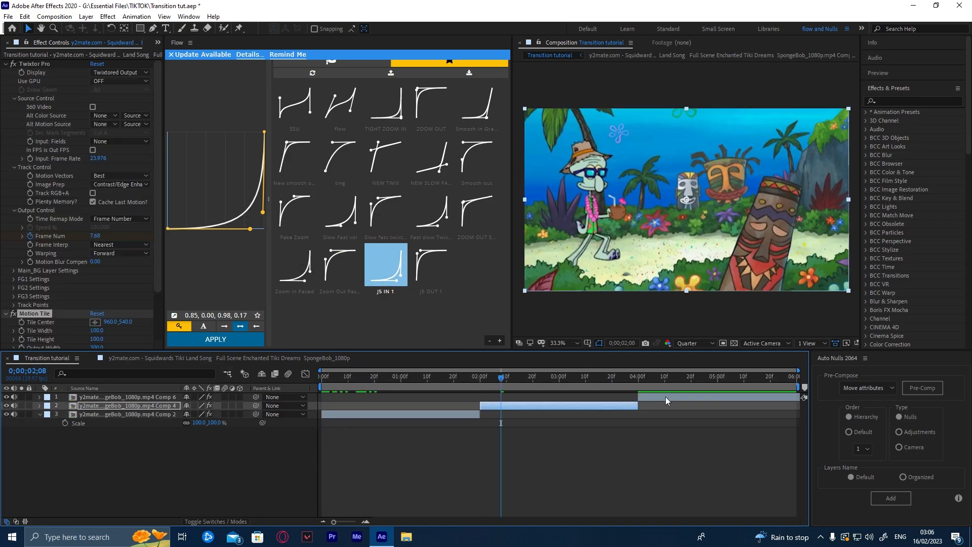
click(665, 397)
click(667, 378)
drag(674, 377, 505, 405)
Collapse the Twixtor Pro and Motion Tile settings of the third and second clips
click(6, 64)
click(6, 72)
click(547, 407)
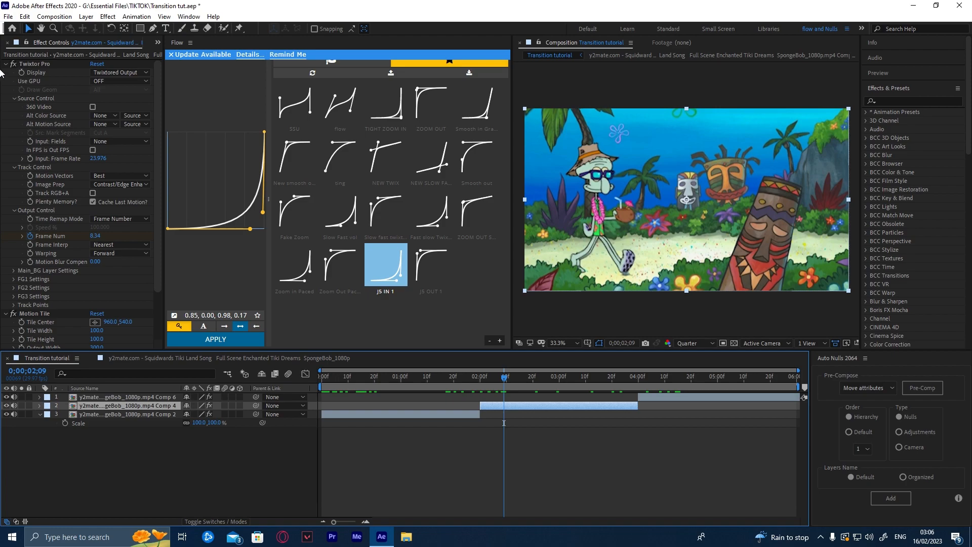
click(6, 64)
click(6, 72)
Reveal the first clip's Scale property and enable keyframing for it at the start of the composition
click(480, 377)
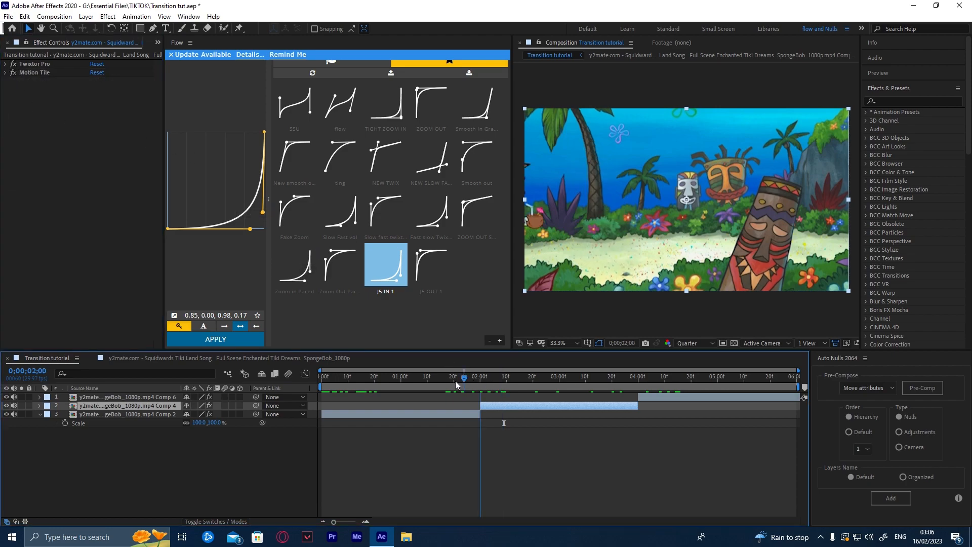
key(Home)
click(345, 416)
key(s)
drag(332, 375, 293, 398)
key(s)
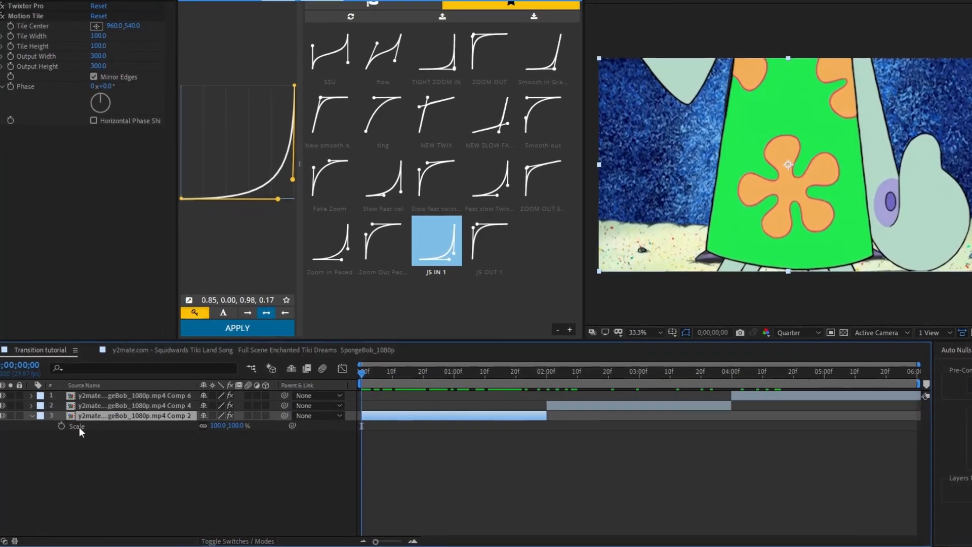
click(62, 425)
key(s)
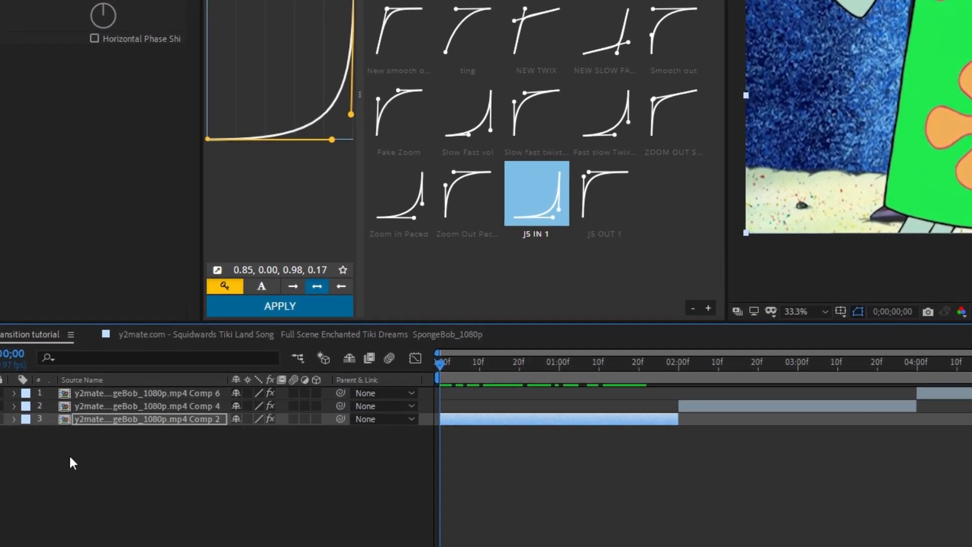
key(s)
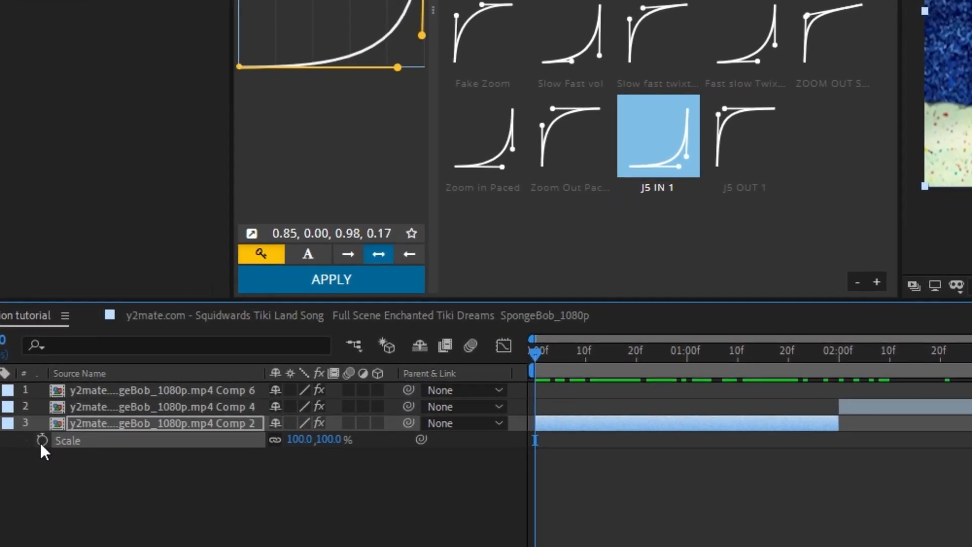
click(41, 441)
Keyframe the first clip's Scale from 300% at the clip's start to 100% at its end, with eased keyframes
key(equal)
key(equal)
key(minus)
key(minus)
drag(536, 442, 839, 444)
click(293, 440)
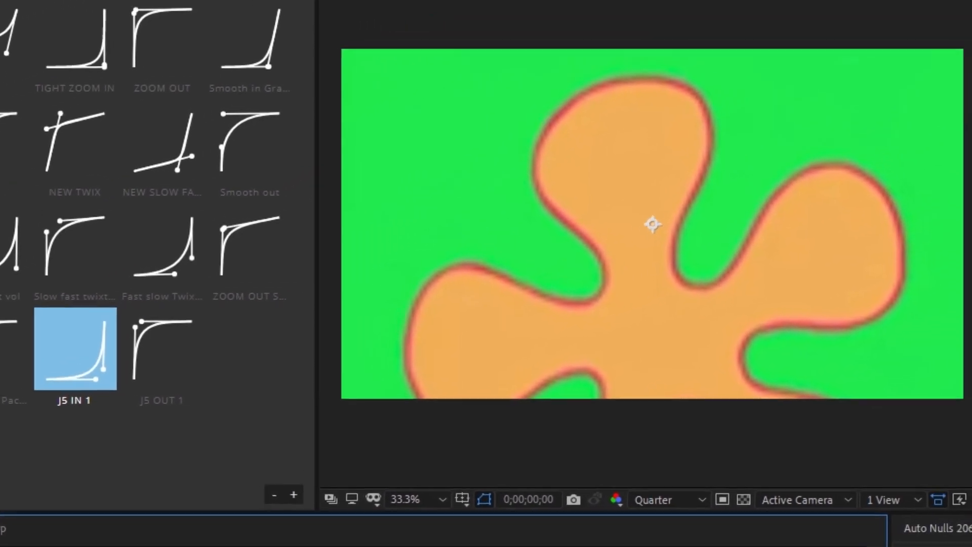
Preview the eased zoom-out on the first clip
key(space)
key(space)
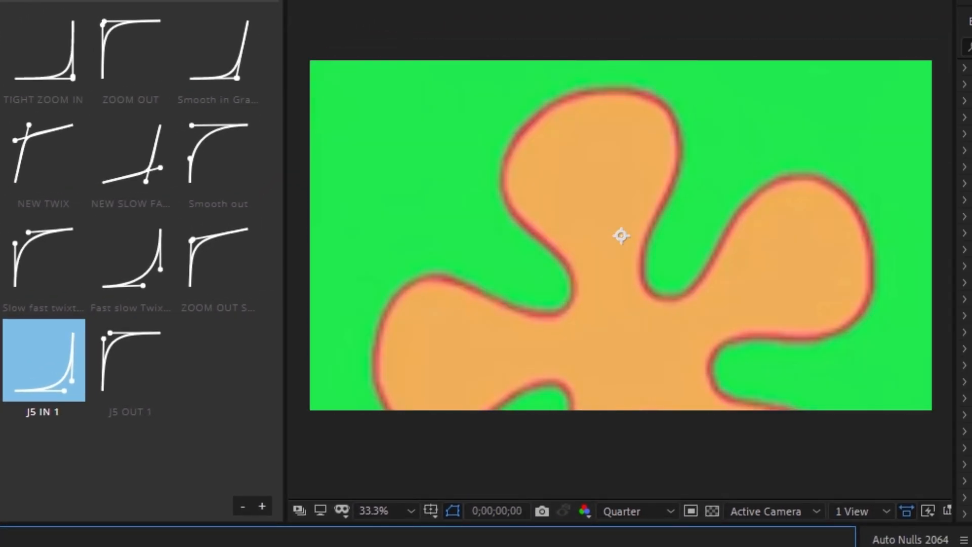
key(space)
key(space)
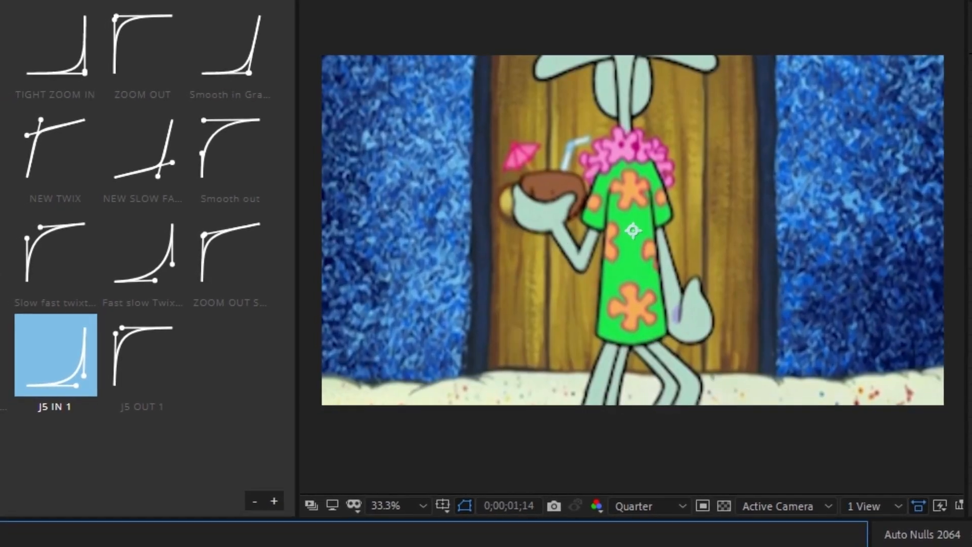
key(space)
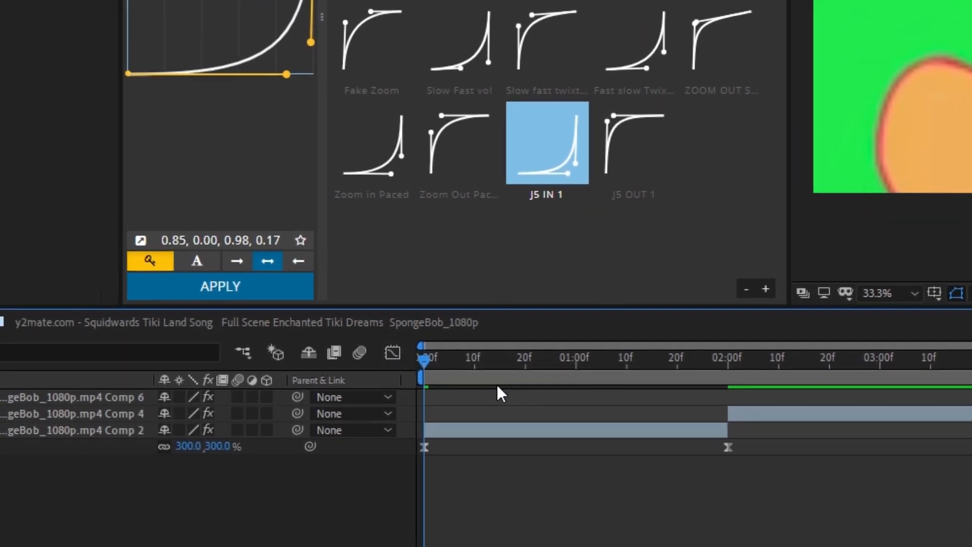
Reshape the first clip's Scale curve so it drops steeply at the start and flattens out gradually toward the end
click(726, 447)
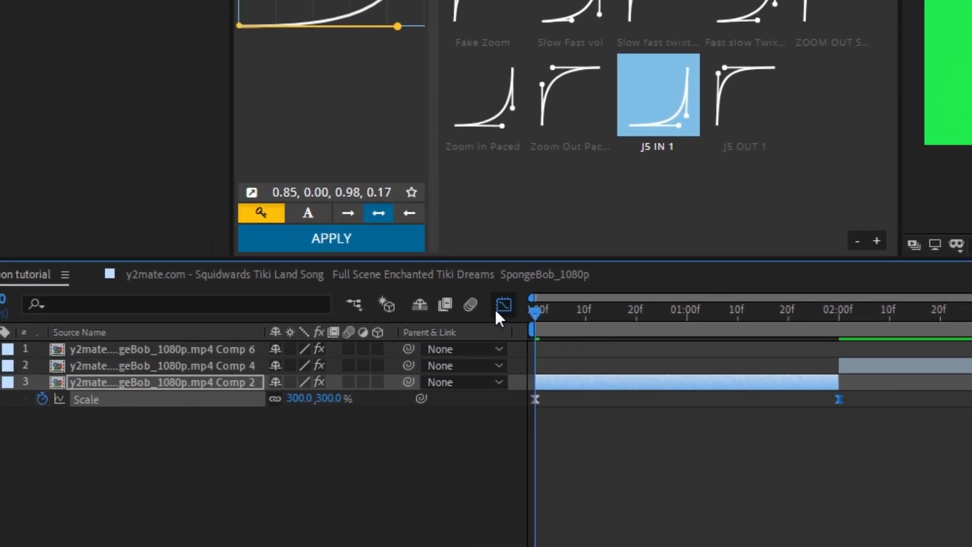
click(498, 308)
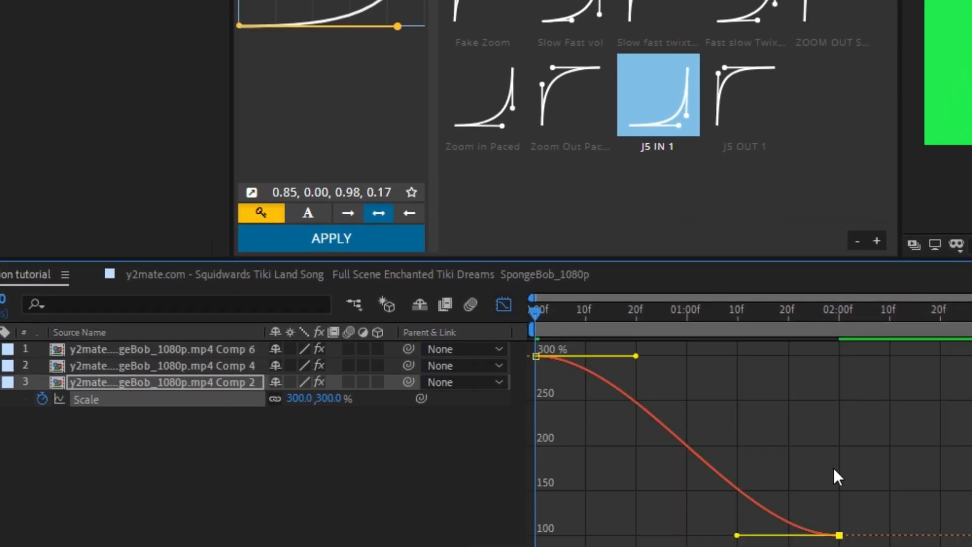
drag(635, 356, 358, 527)
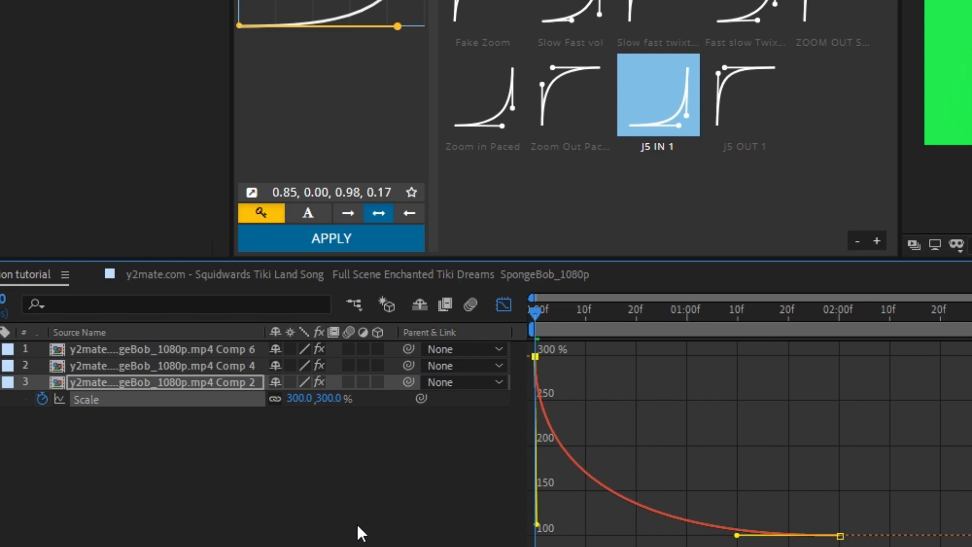
drag(736, 535, 570, 499)
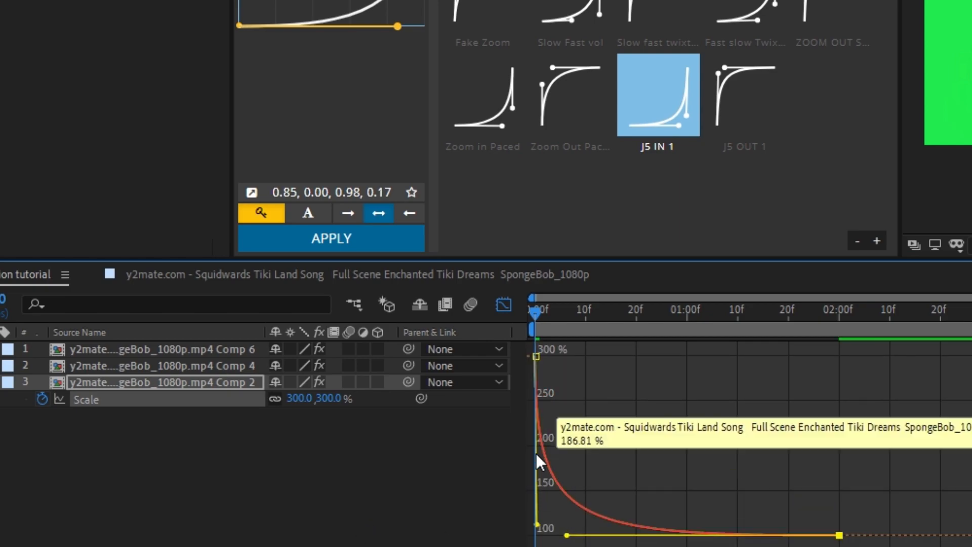
drag(537, 307, 496, 333)
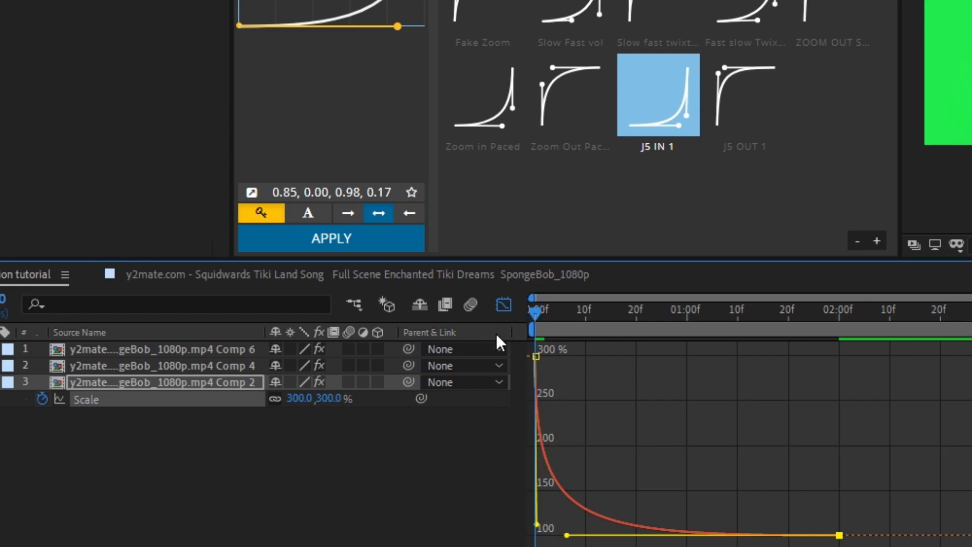
Enable motion blur for the composition and for the first clip
click(348, 382)
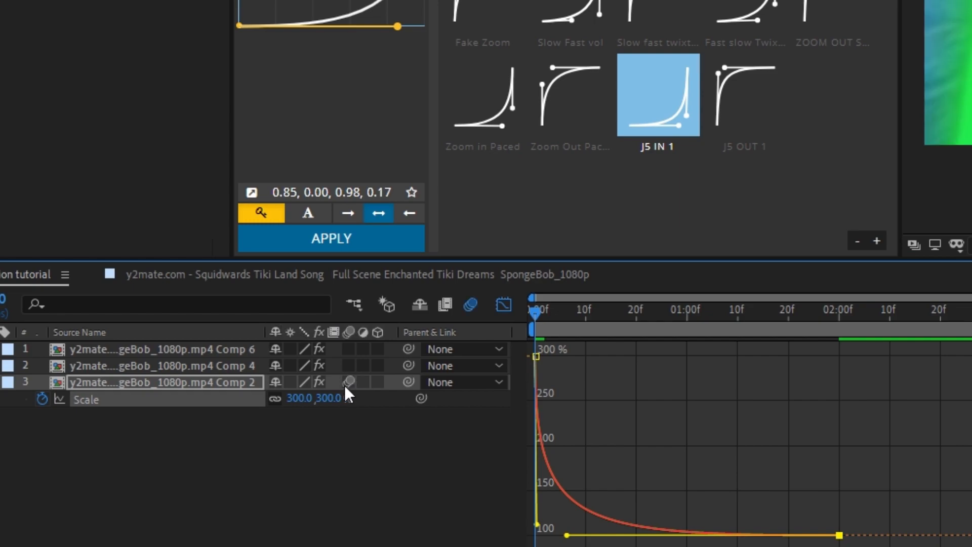
click(347, 382)
click(348, 381)
click(663, 434)
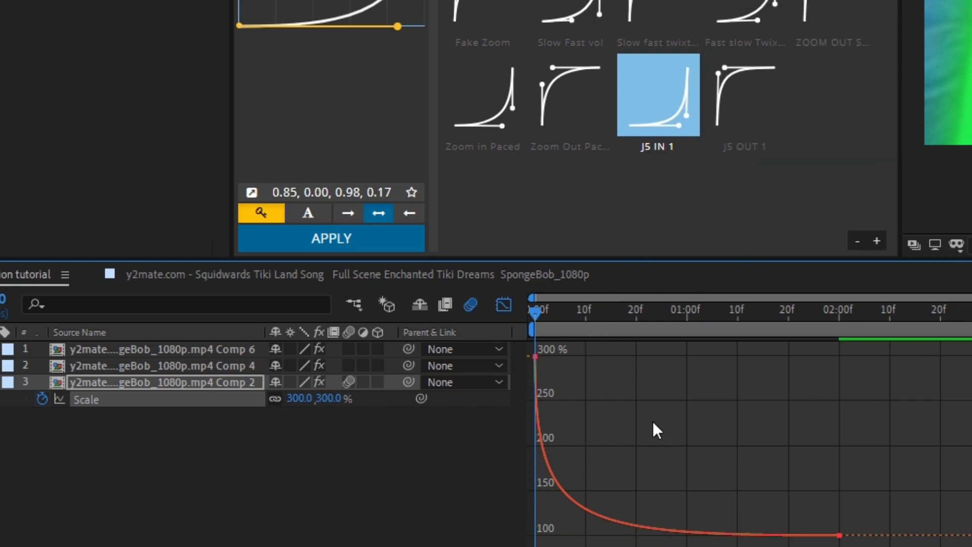
Preview the first clip's zoom-out with the reshaped curve and motion blur
key(space)
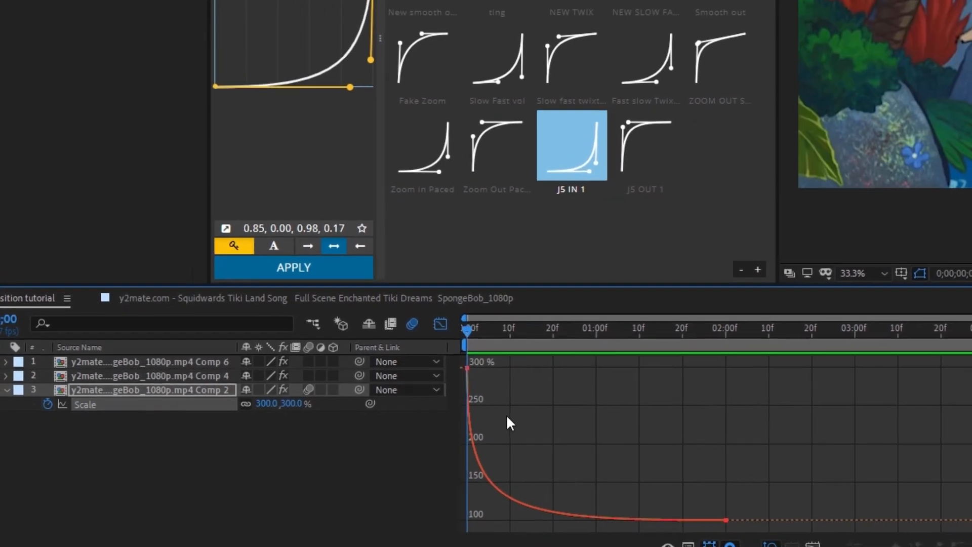
key(space)
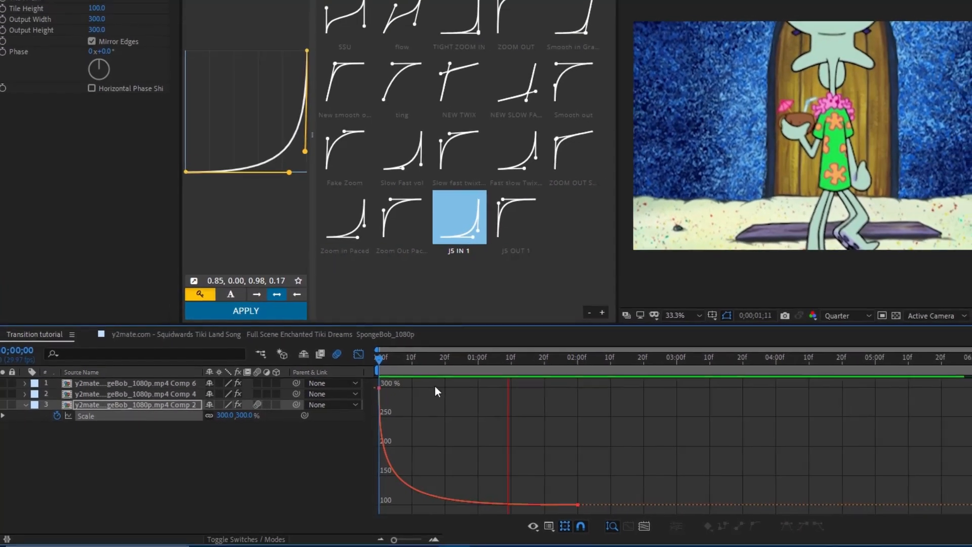
key(space)
key(space)
key(space)
key(space)
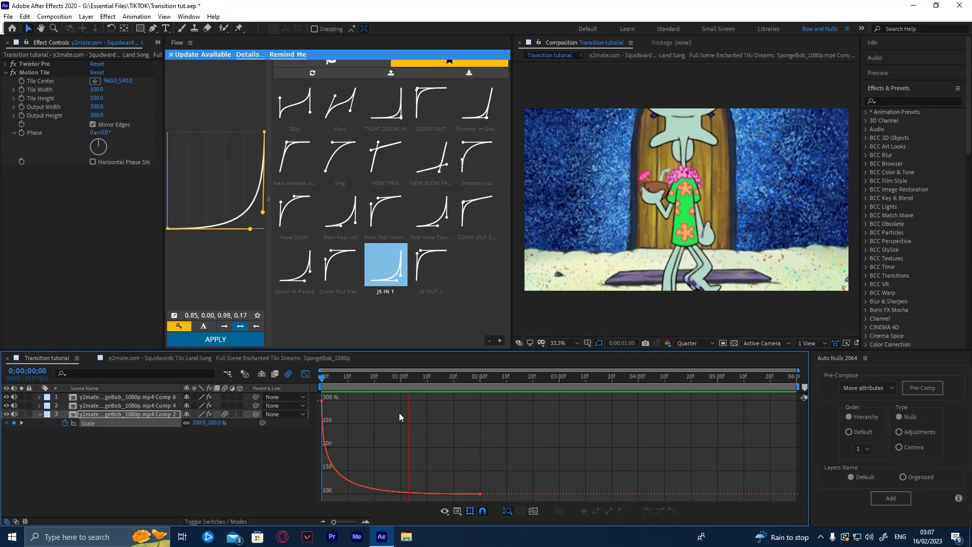
Close the graph editor, check the end of the first clip, and return the playhead to the start
click(305, 375)
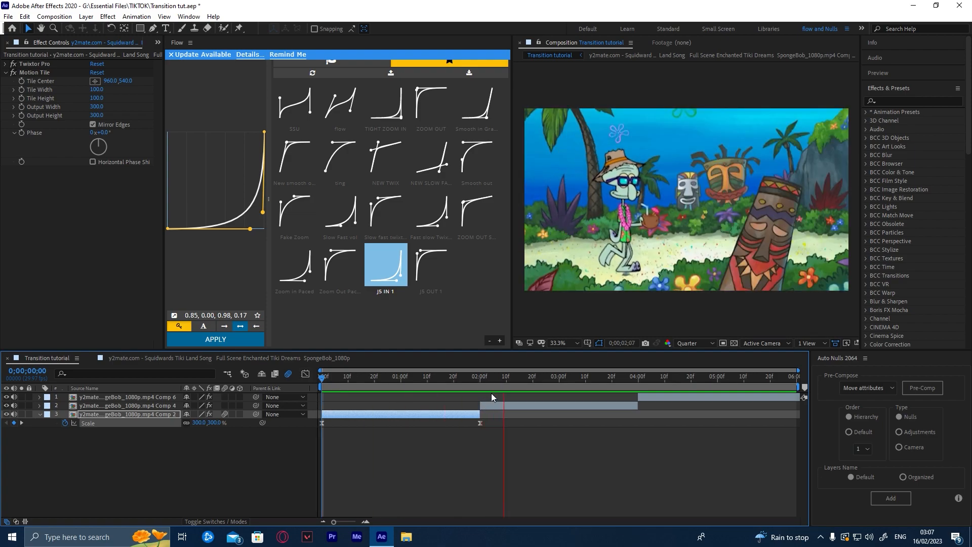
drag(505, 381, 470, 383)
drag(490, 385, 466, 412)
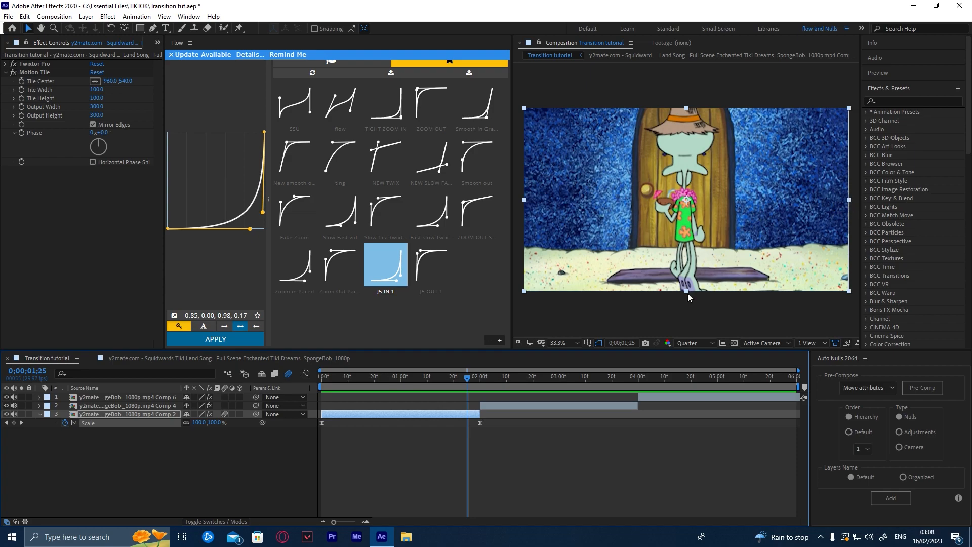
drag(430, 382, 311, 404)
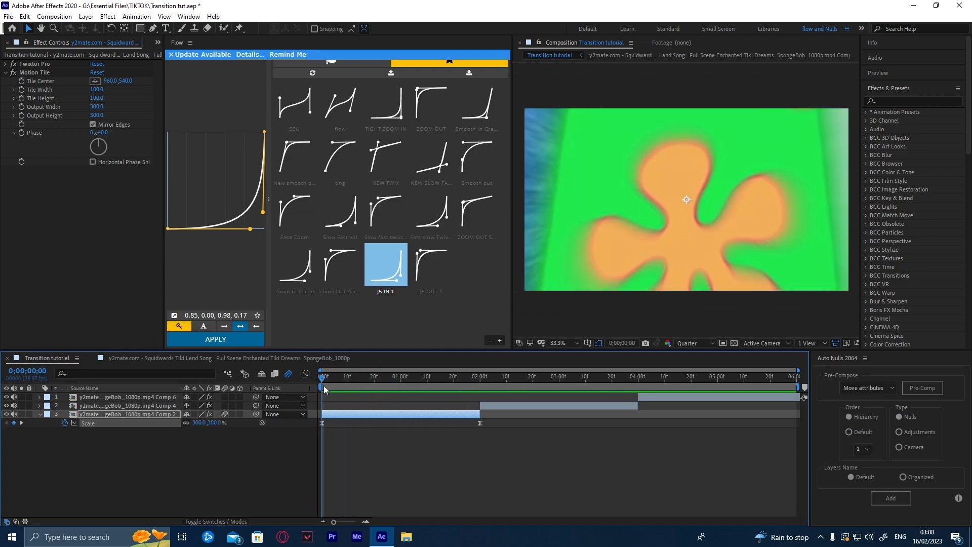
click(891, 498)
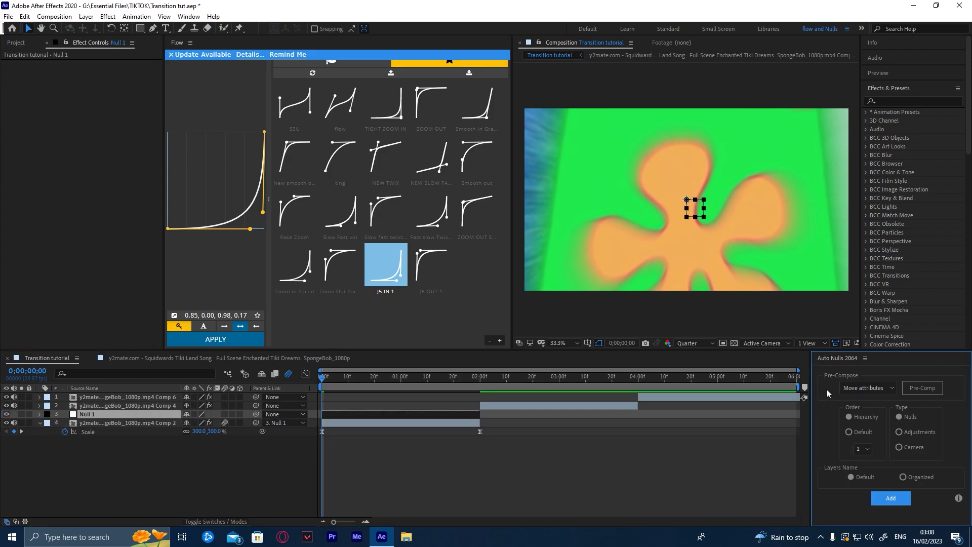
drag(400, 378, 372, 406)
key(Delete)
click(366, 411)
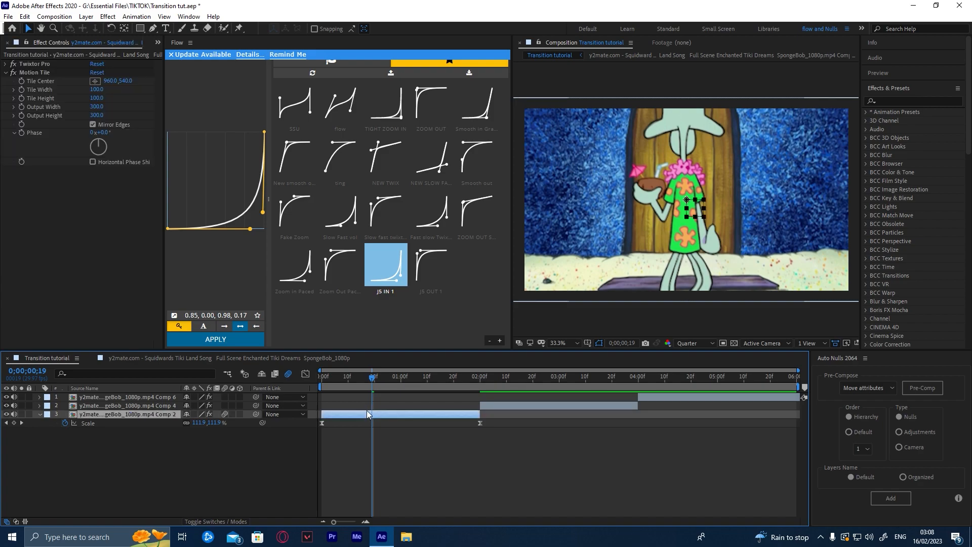
key(ctrl+alt+shift+y)
key(Delete)
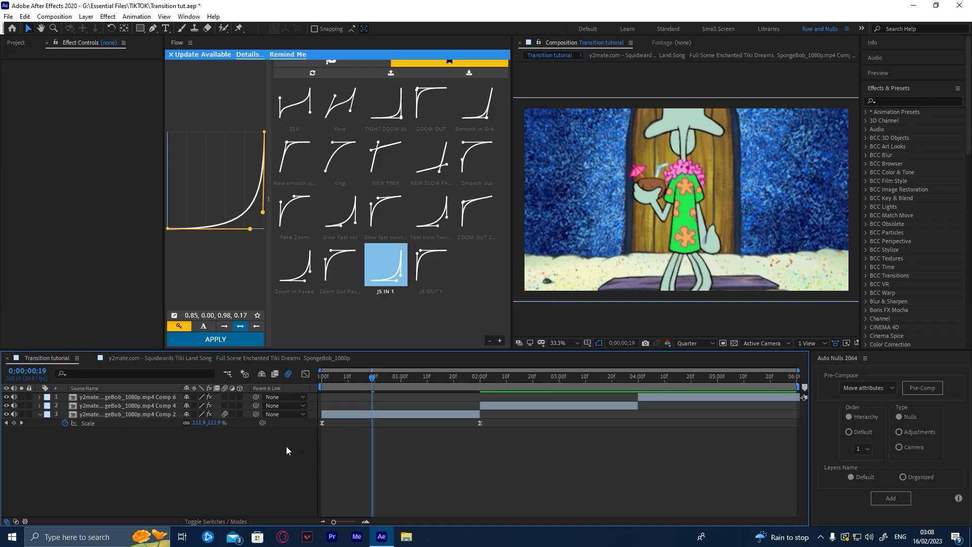
right_click(281, 446)
mouse_move(302, 336)
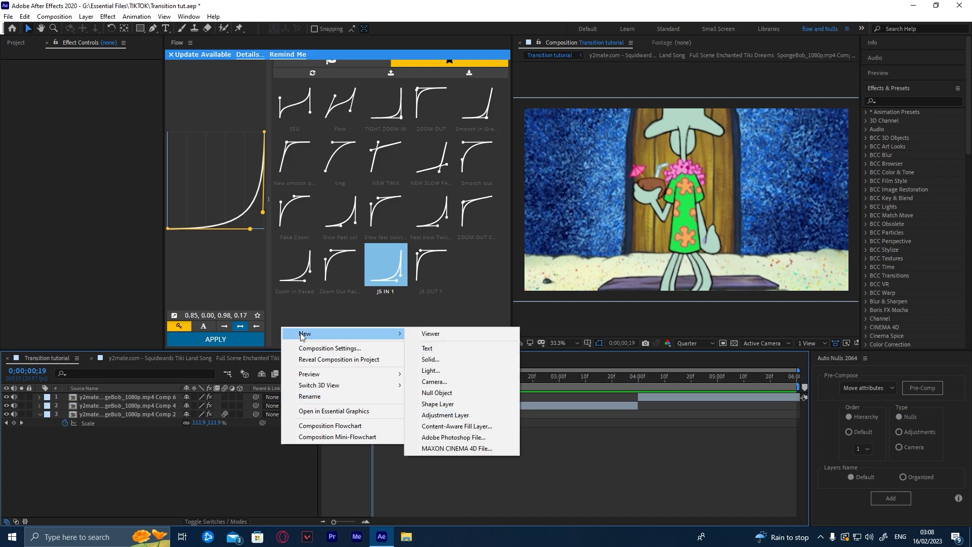
click(452, 394)
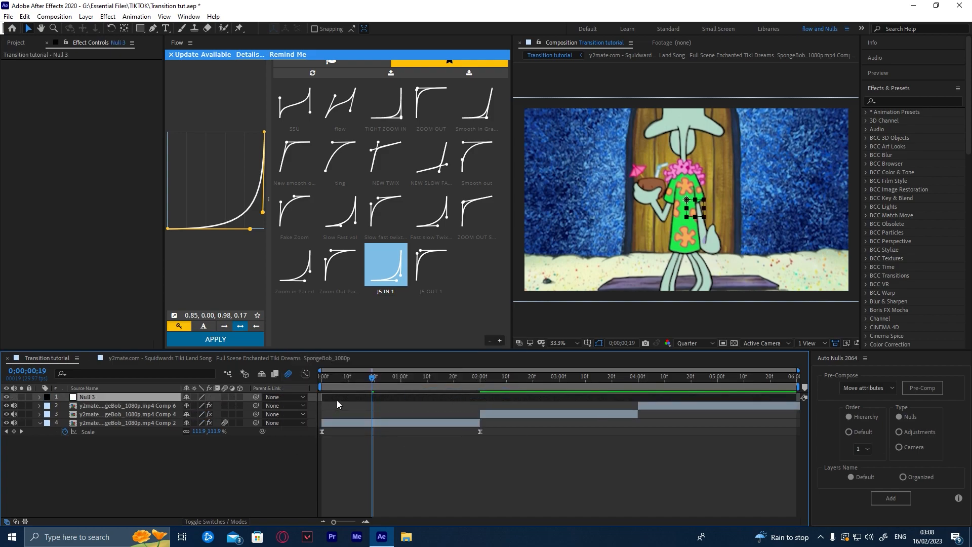
key(Delete)
Add a null object directly above the first clip and trim it to the end of that clip
click(420, 415)
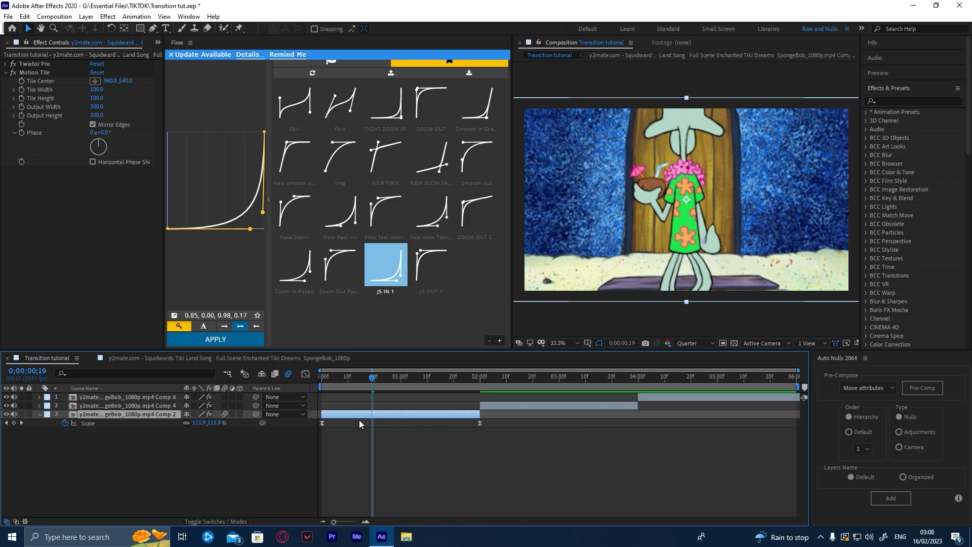
key(ctrl+alt+shift+y)
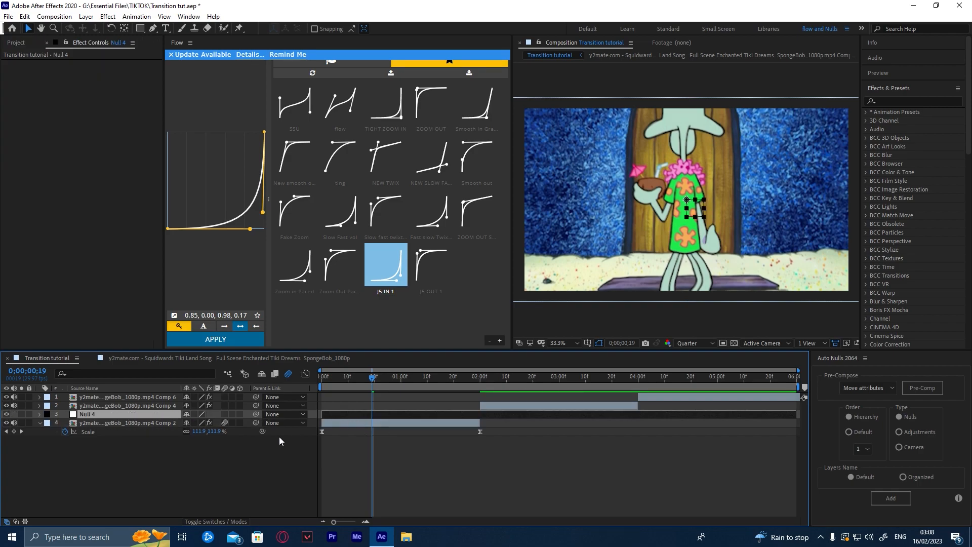
drag(463, 378, 413, 378)
key(ctrl+shift+d)
key(Delete)
Parent the first clip to the null and move the null's anchor point to the middle of the frame's right edge
click(409, 422)
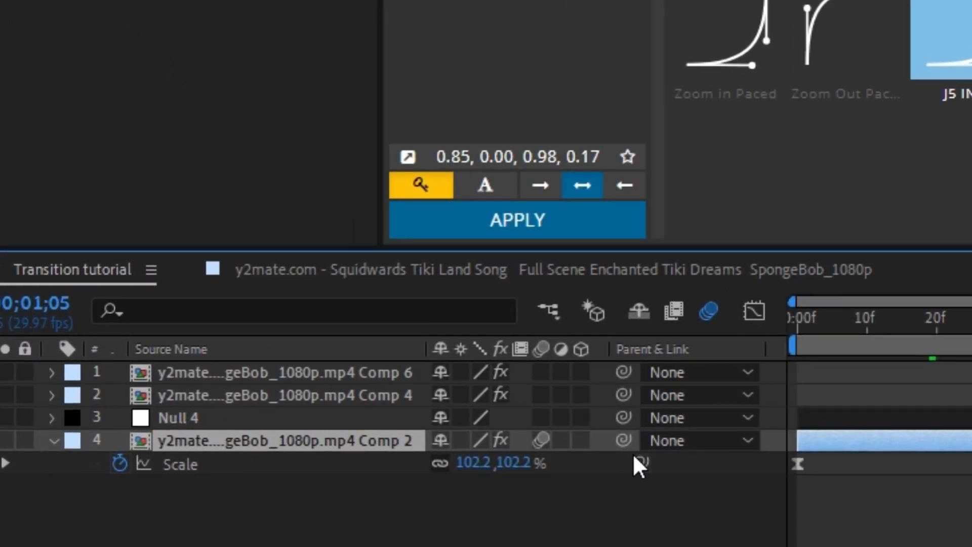
drag(623, 440, 362, 418)
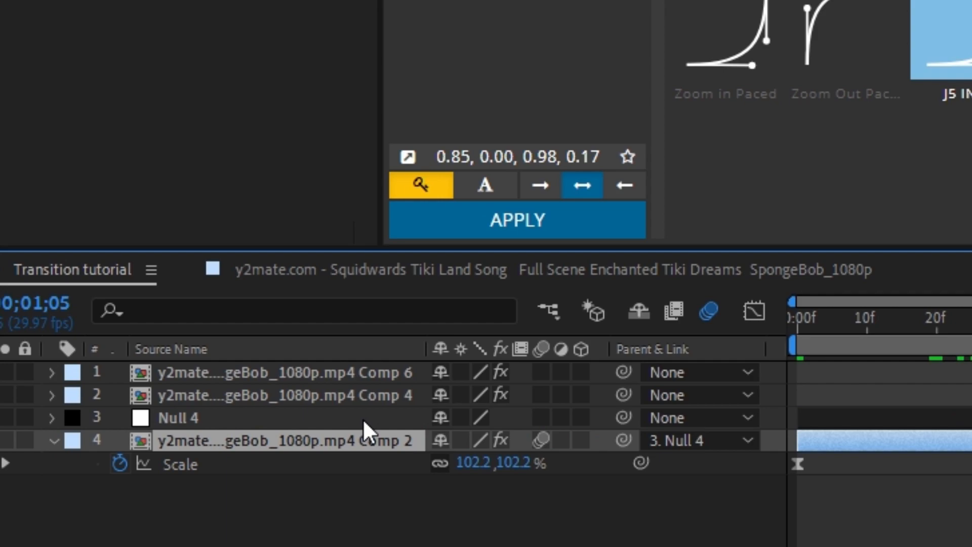
click(363, 418)
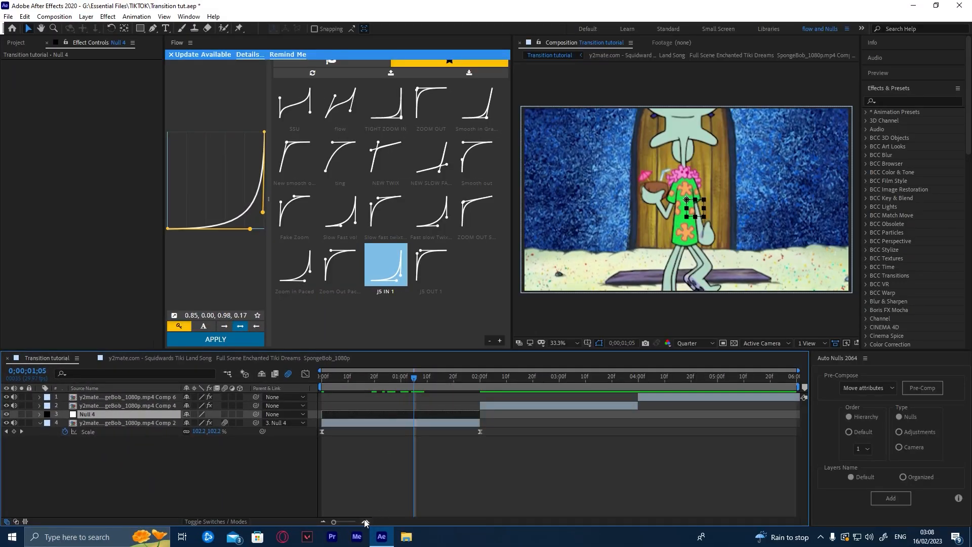
click(365, 520)
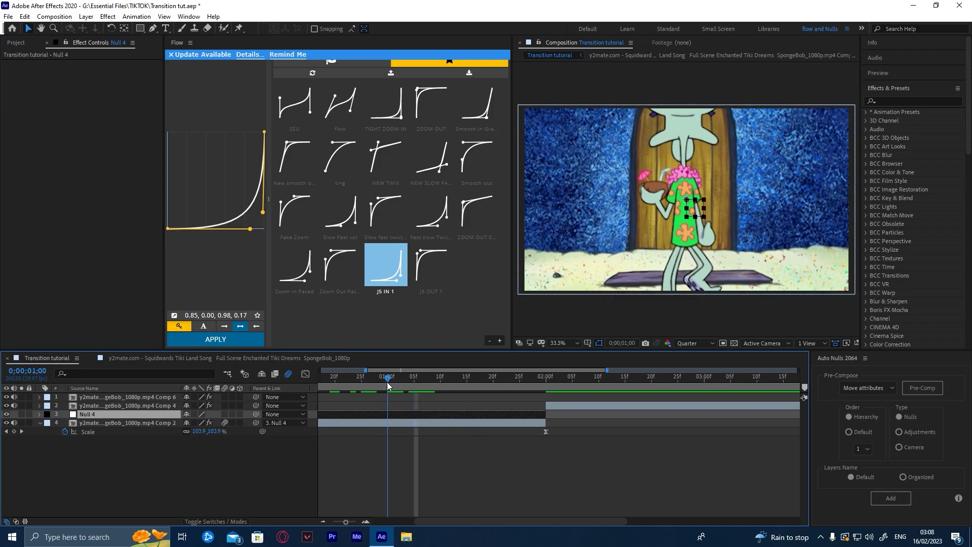
drag(414, 381, 542, 390)
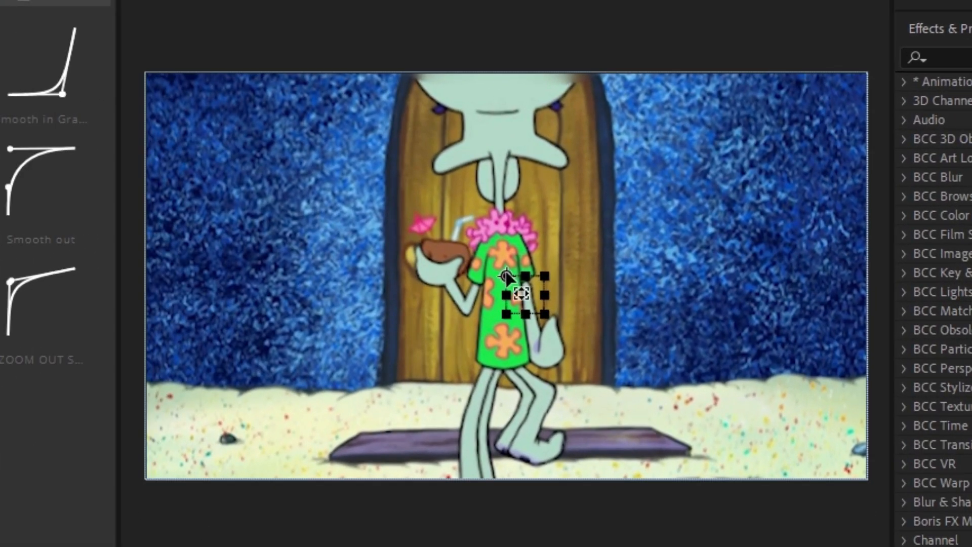
drag(508, 278, 864, 282)
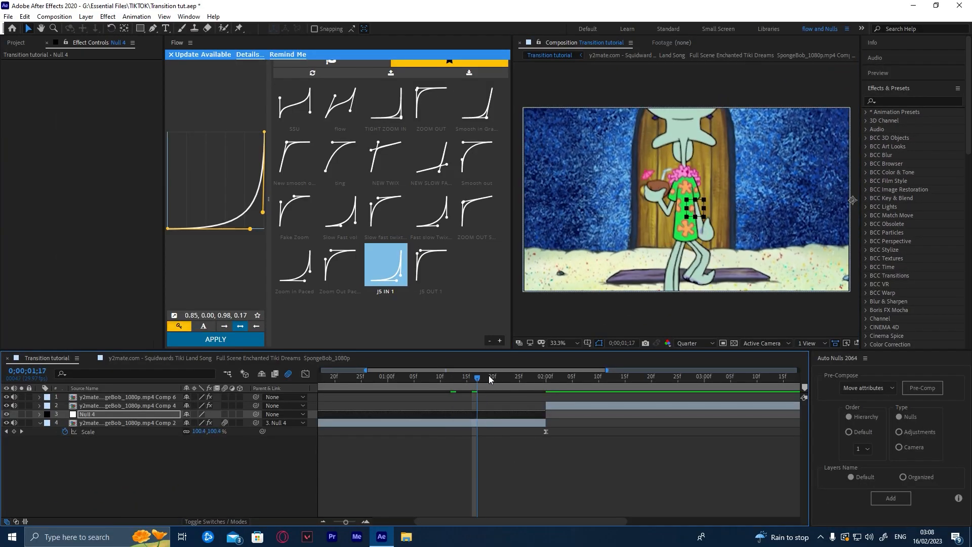
Reveal the null's Scale, try enlarging it to 481% at 0;00;01;24, and undo the enlargement
drag(489, 379, 513, 377)
key(s)
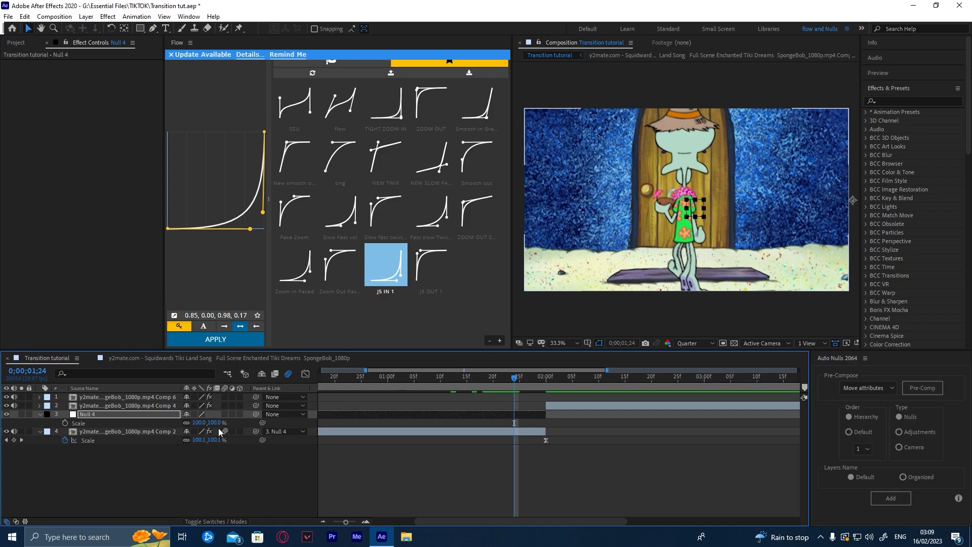
drag(214, 423, 403, 404)
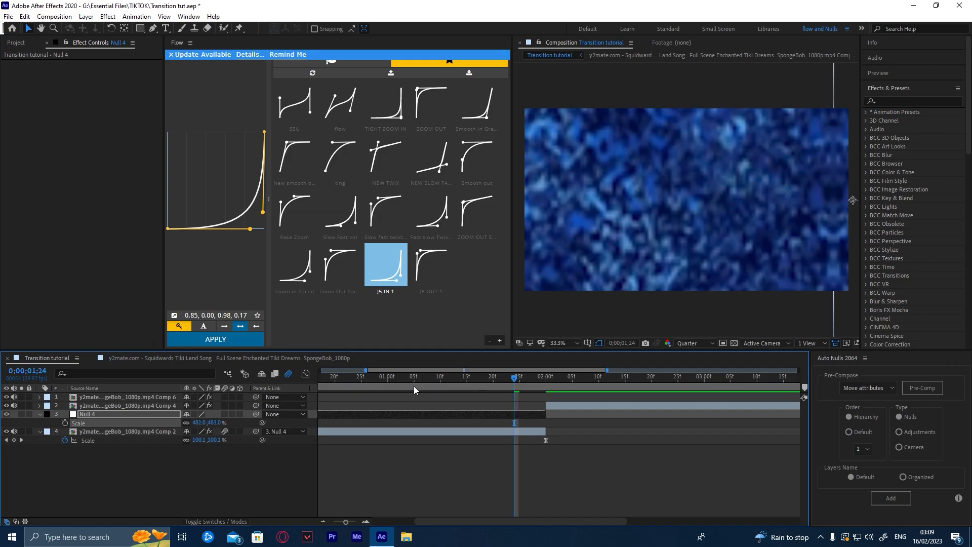
key(ctrl+z)
Start keyframing the null's Scale at 100% around 0;00;01;07, in the second half of the first clip
drag(440, 376, 539, 409)
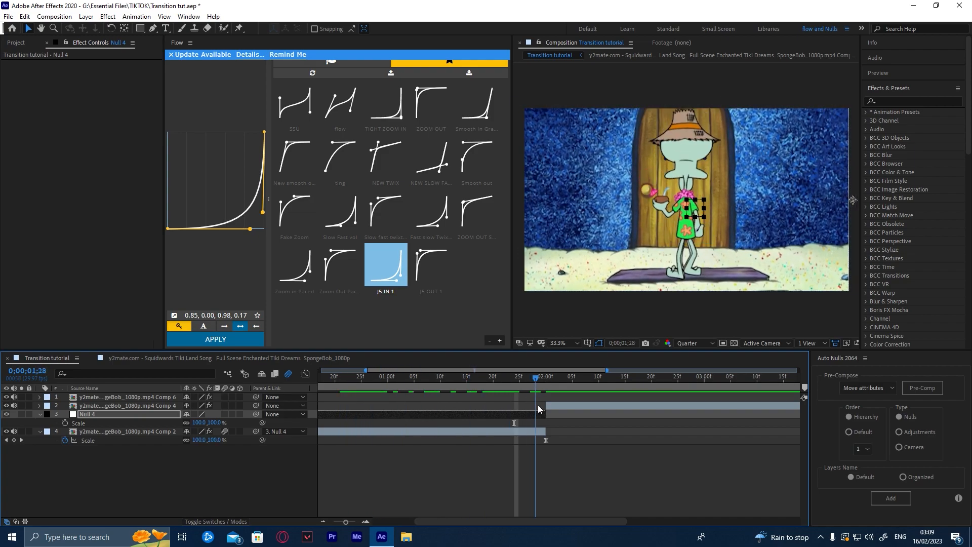
click(323, 521)
drag(482, 381, 433, 399)
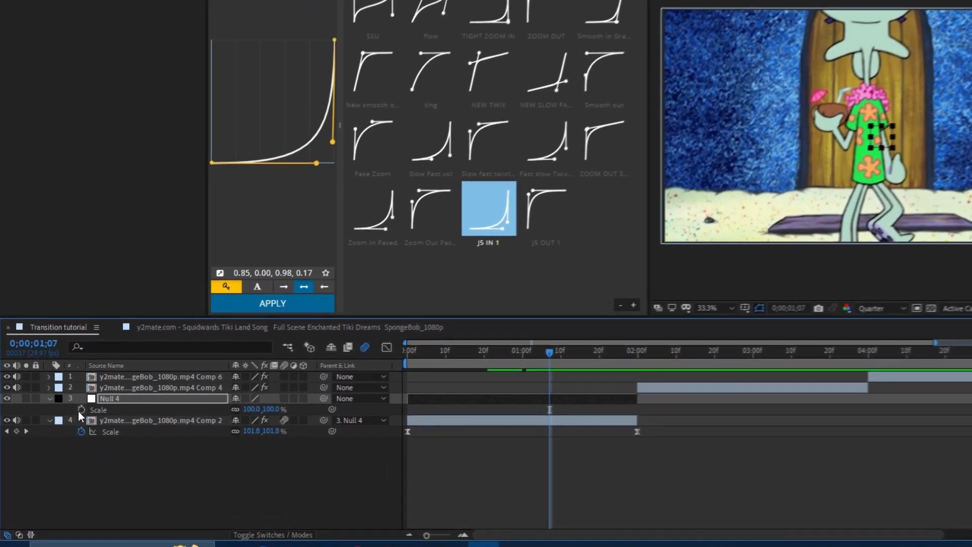
click(65, 422)
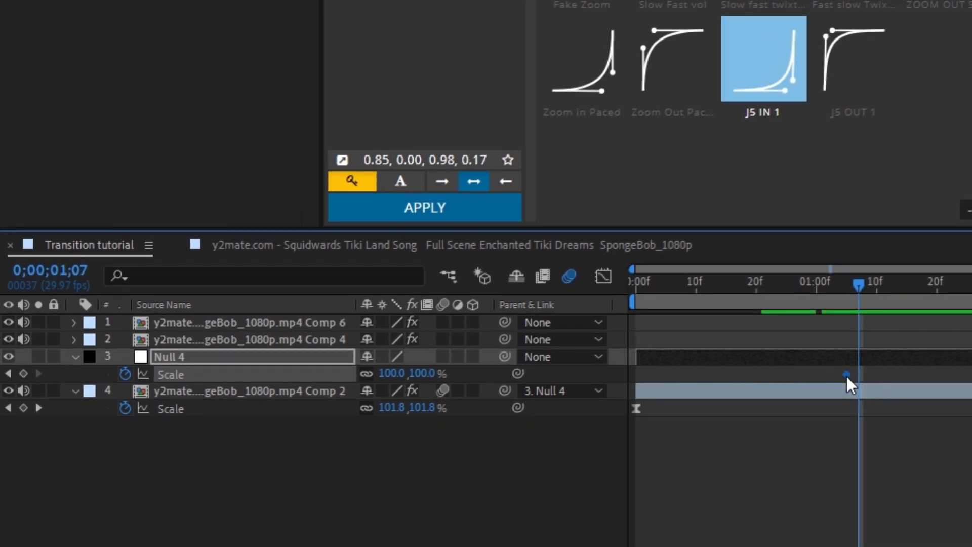
Keyframe the null's Scale at 450% and place that keyframe at the first clip's end
drag(857, 306, 933, 305)
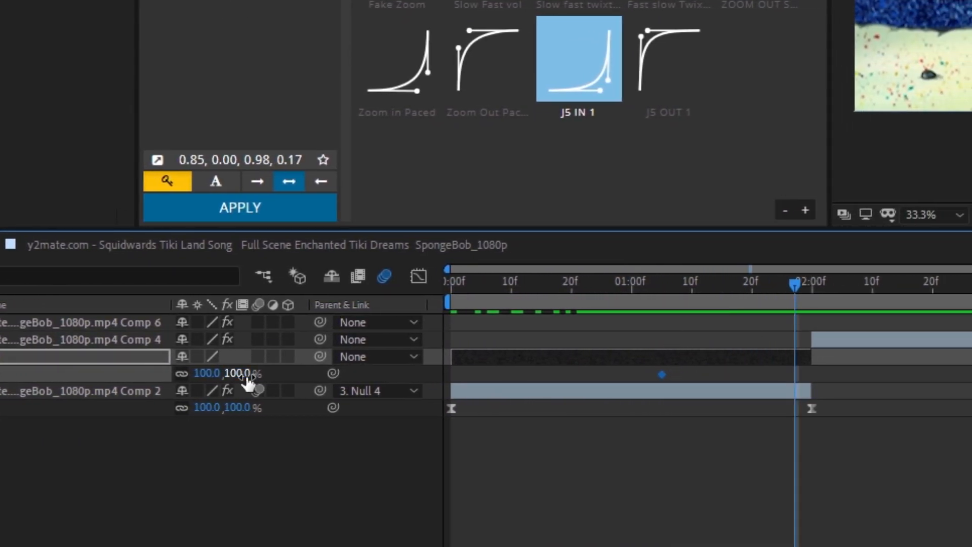
click(245, 375)
text(450)
key(Return)
drag(798, 375, 813, 373)
click(800, 375)
Shift the null's first Scale keyframe to about 0;00;00;27 and apply Easy Ease to both of its Scale keyframes
click(662, 374)
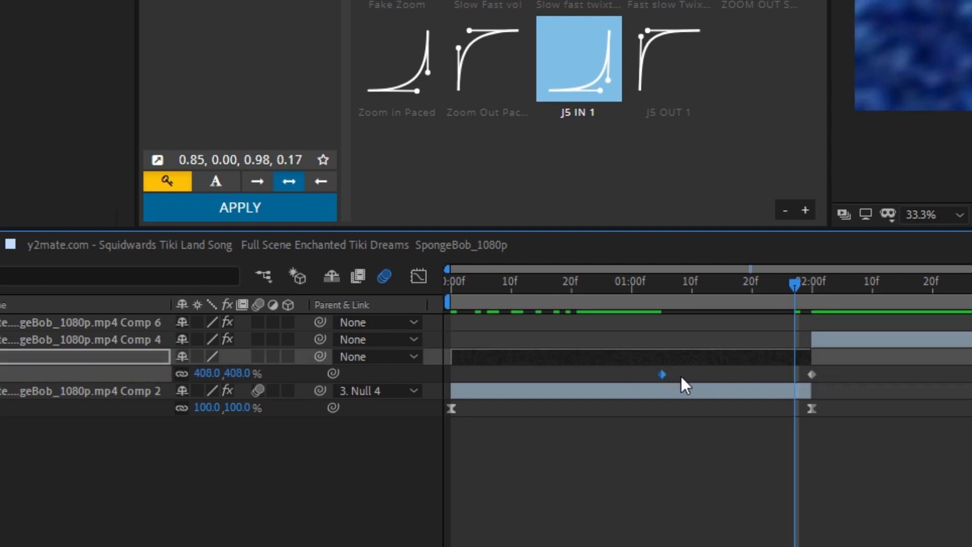
click(758, 379)
drag(664, 375, 846, 386)
key(F9)
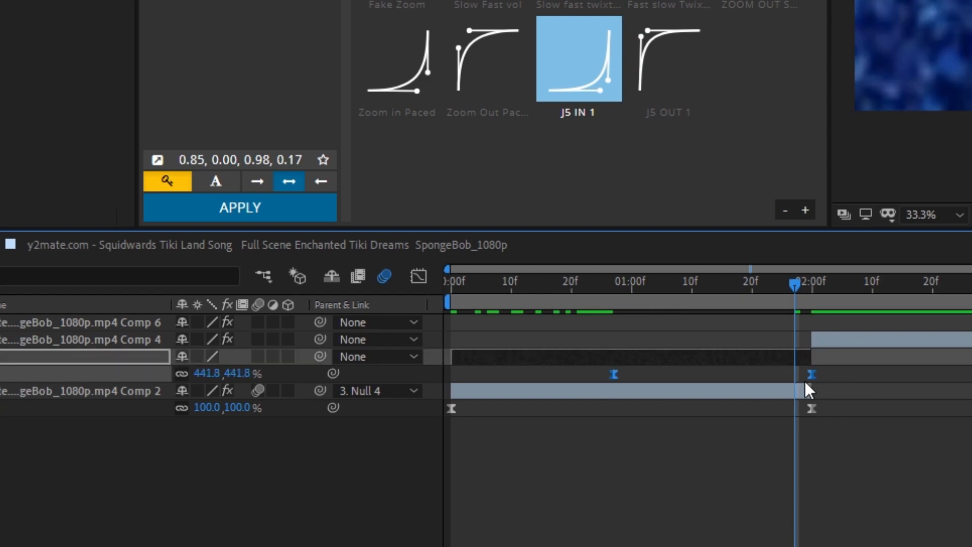
Reshape the null's Scale curve in the graph editor so it starts nearly flat and rises steeply at the end
key(shift+F3)
drag(536, 477, 708, 526)
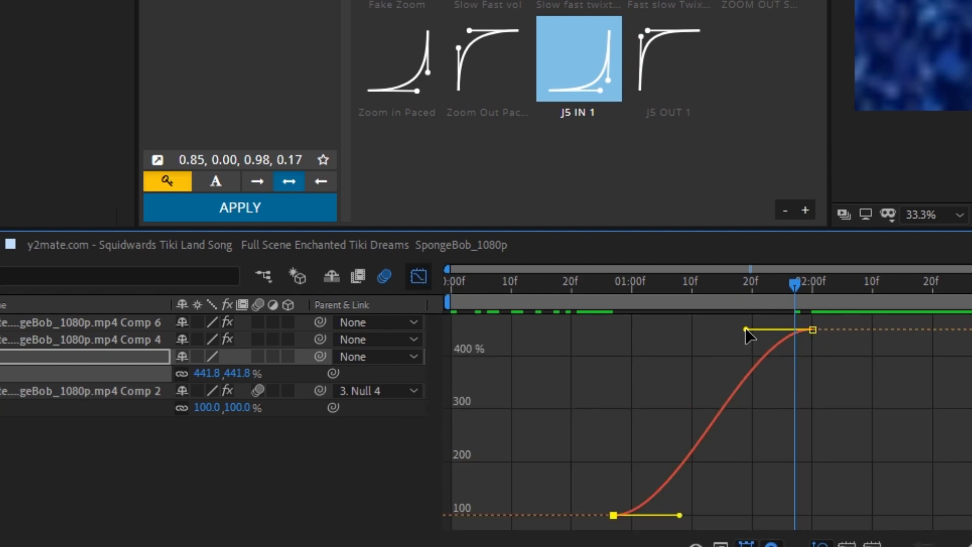
drag(748, 332, 955, 499)
drag(681, 517, 796, 530)
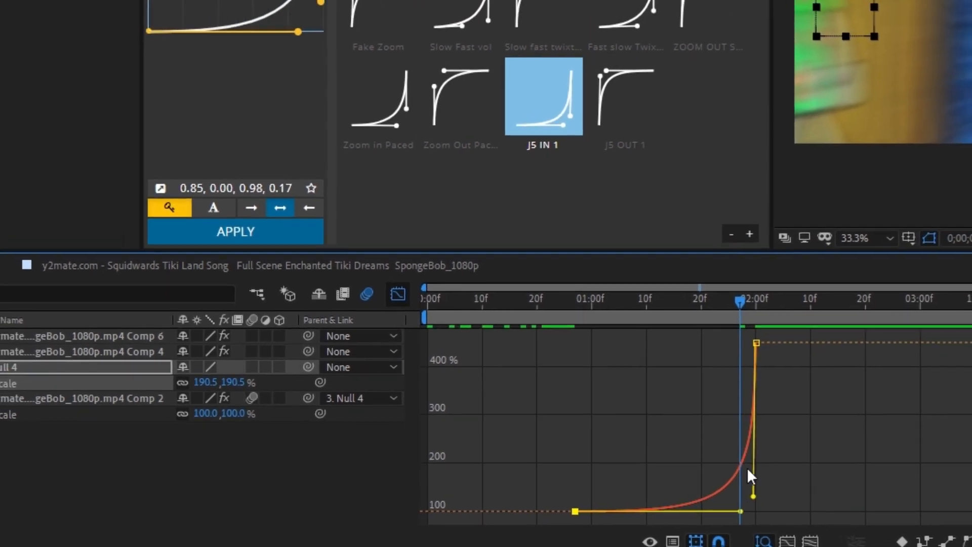
Close the graph editor and preview the first clip's zoom-in from the start of the composition
drag(762, 289, 335, 362)
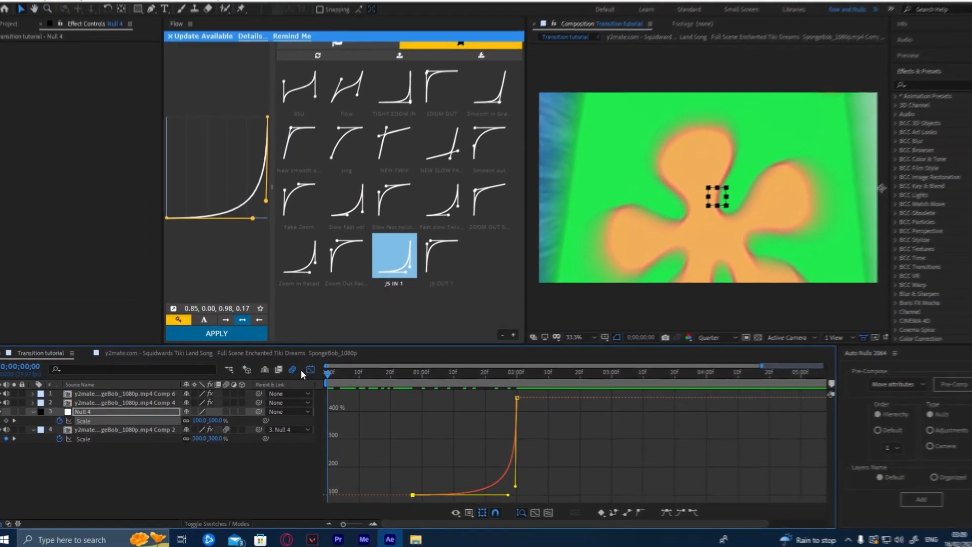
click(338, 345)
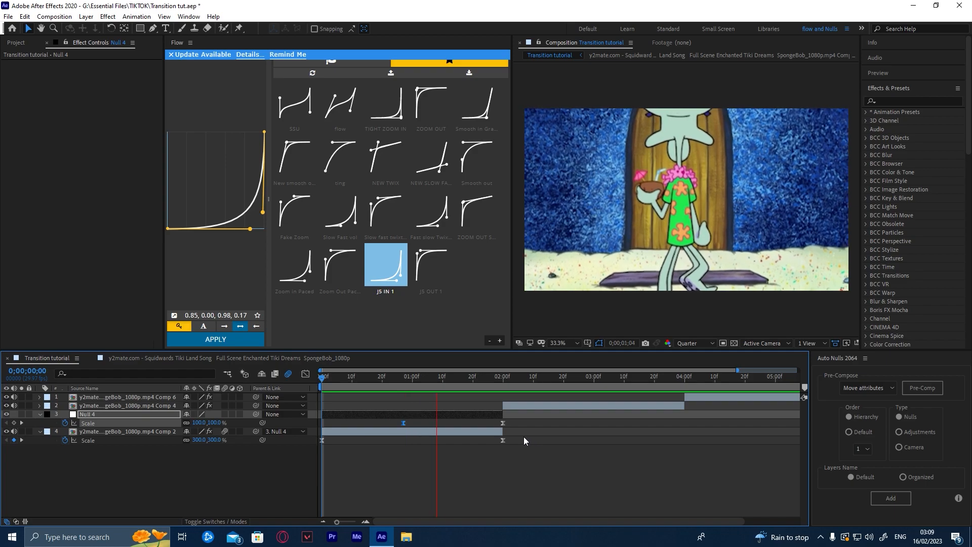
key(space)
key(space)
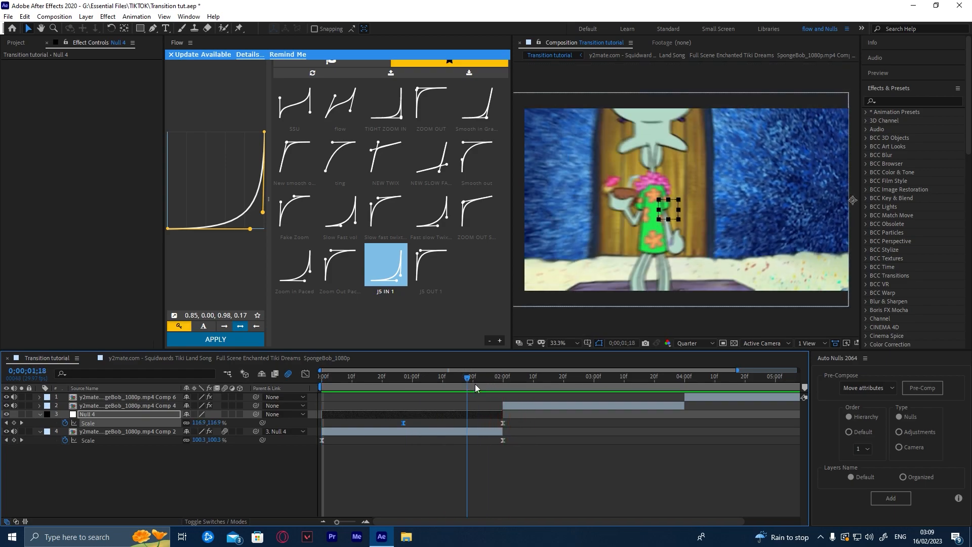
key(space)
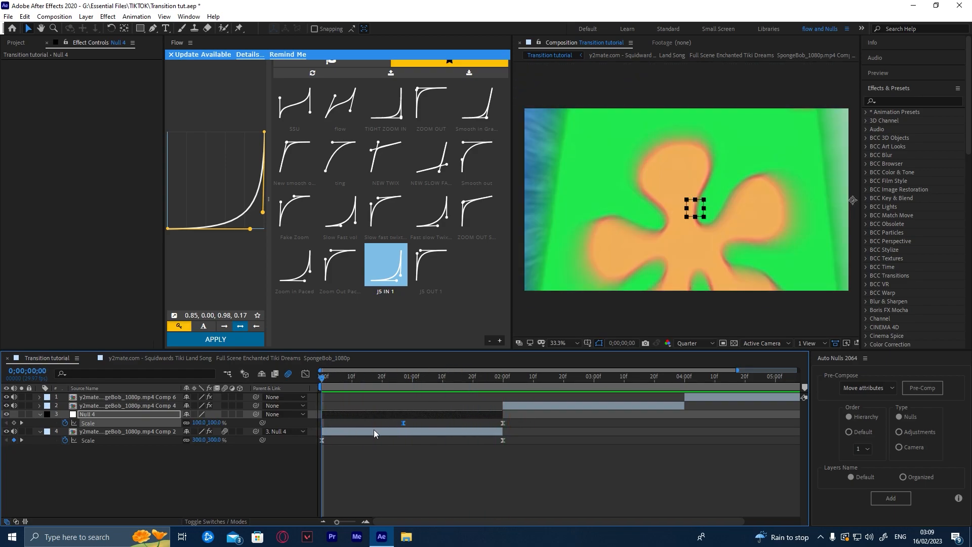
Keyframe the second clip's Scale at 100% at its end and move its anchor point to the middle of the frame's right edge
drag(408, 372, 578, 388)
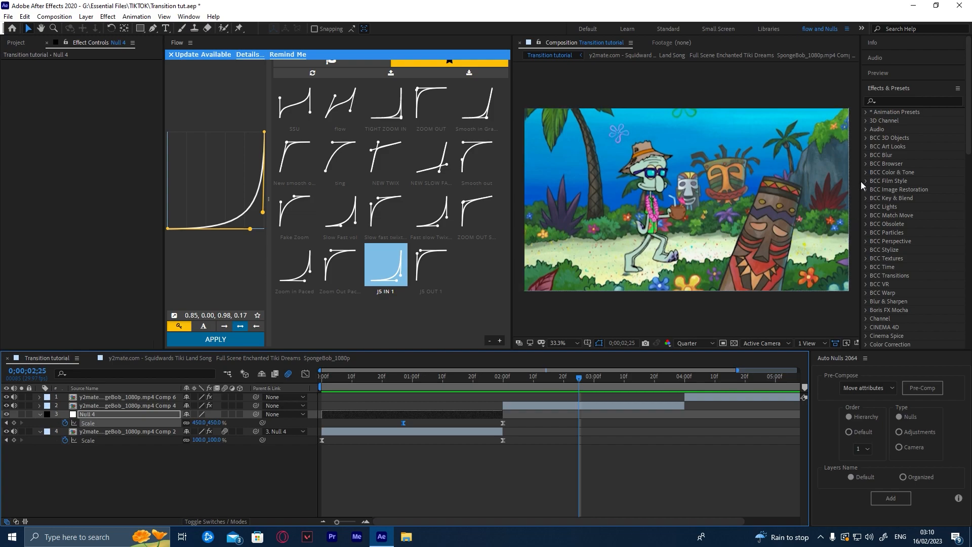
click(578, 405)
key(s)
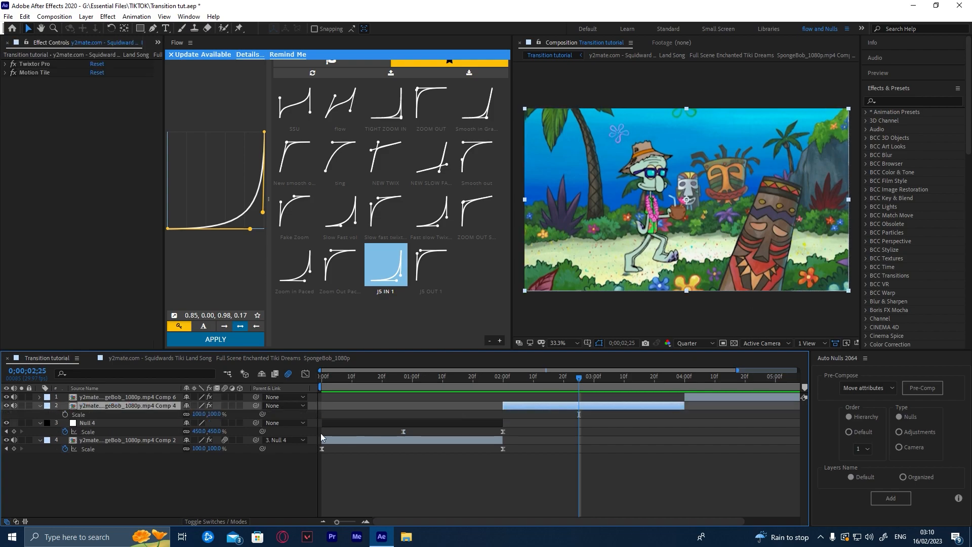
click(64, 414)
drag(578, 414, 692, 417)
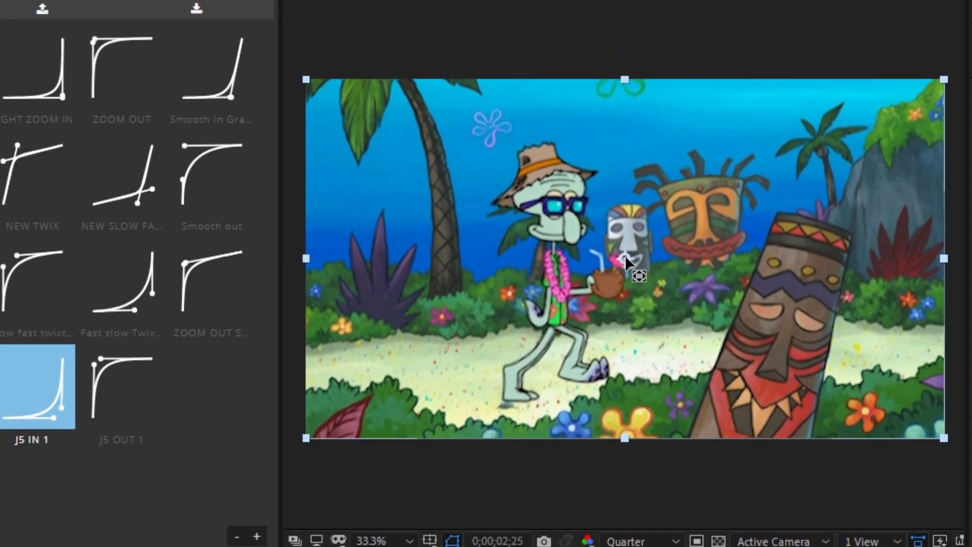
drag(624, 255, 924, 245)
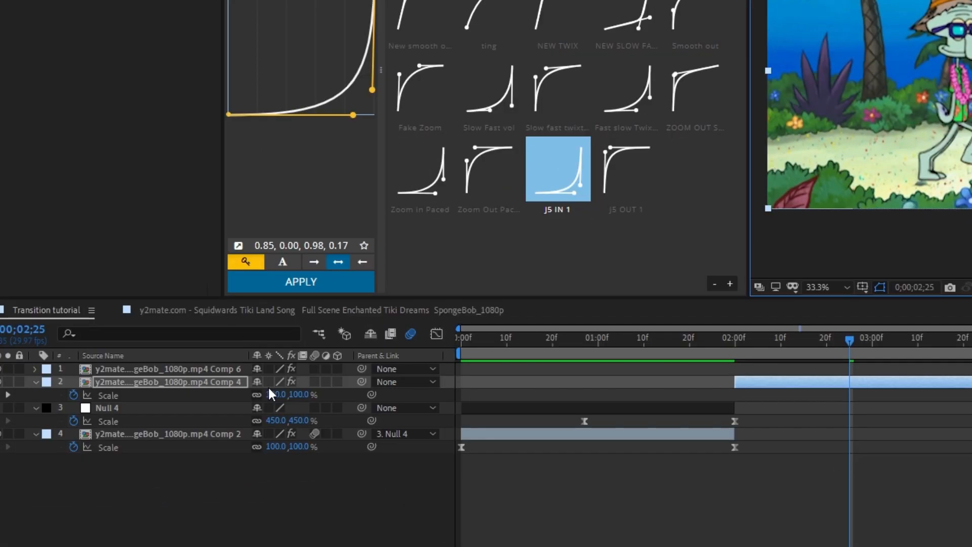
Keyframe the second clip's Scale at 50% at its start and apply Easy Ease to both of its Scale keyframes
click(268, 394)
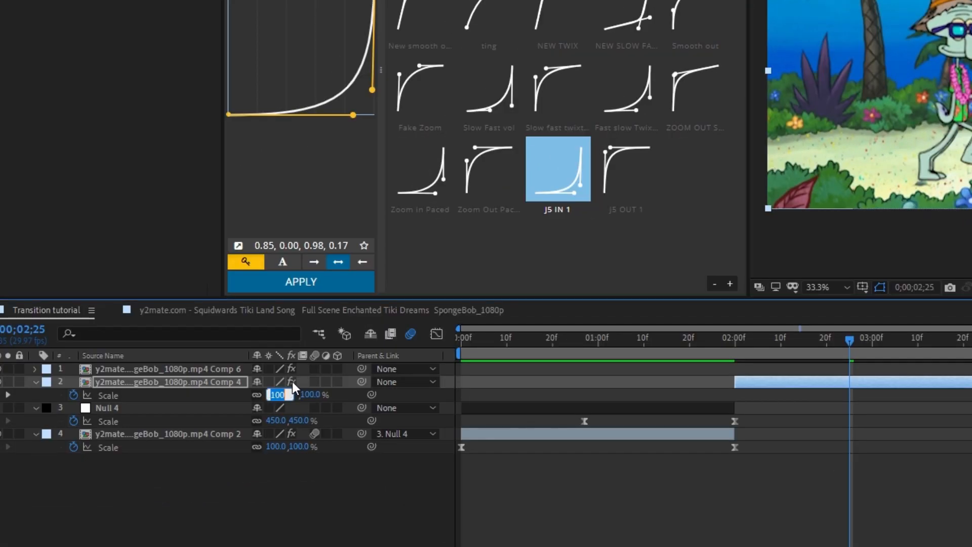
text(50)
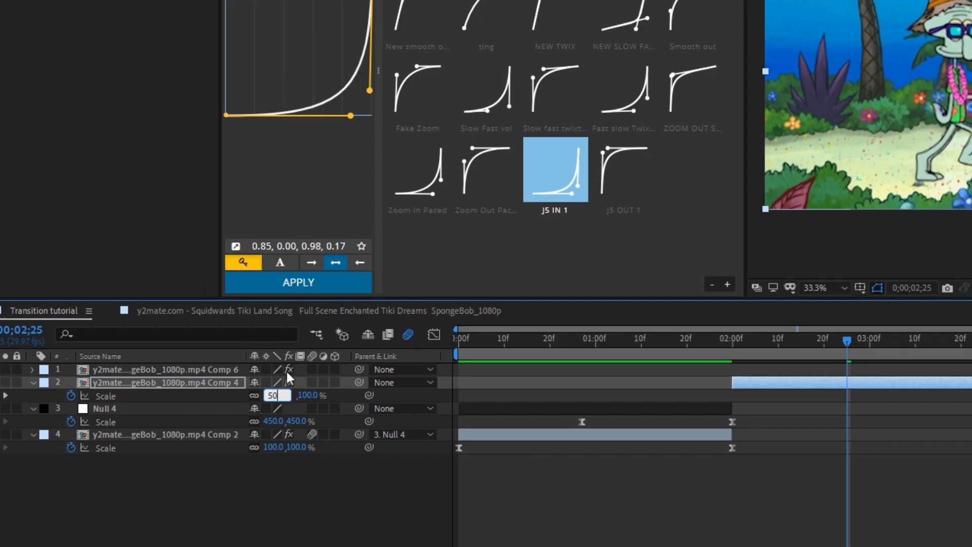
key(Return)
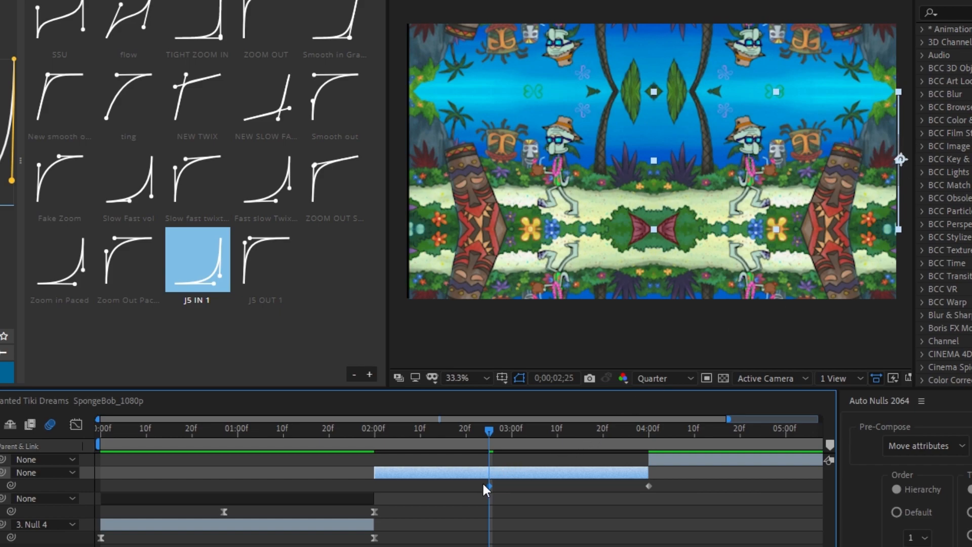
drag(489, 485, 672, 488)
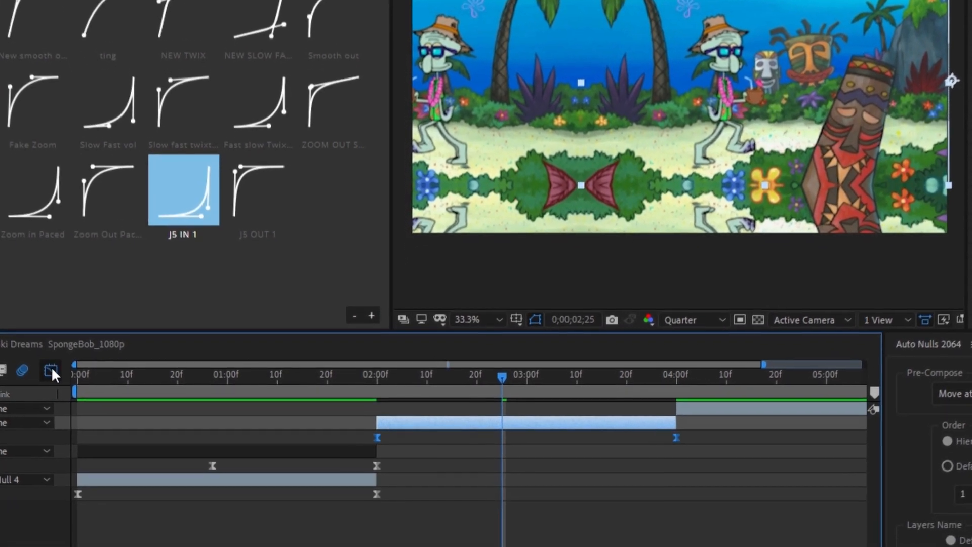
Reshape the second clip's Scale curve in the graph editor so it rises steeply at the start and flattens toward the end
click(76, 424)
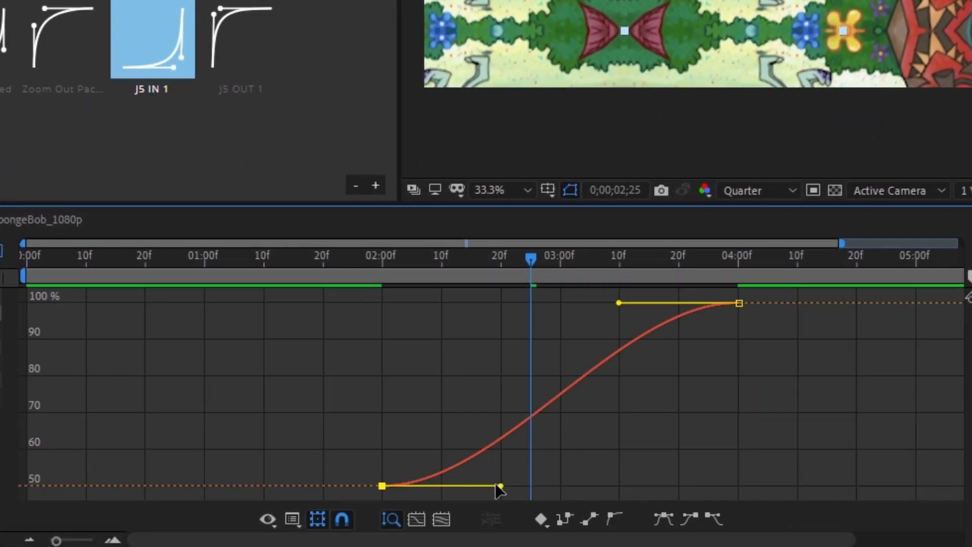
drag(498, 487, 383, 319)
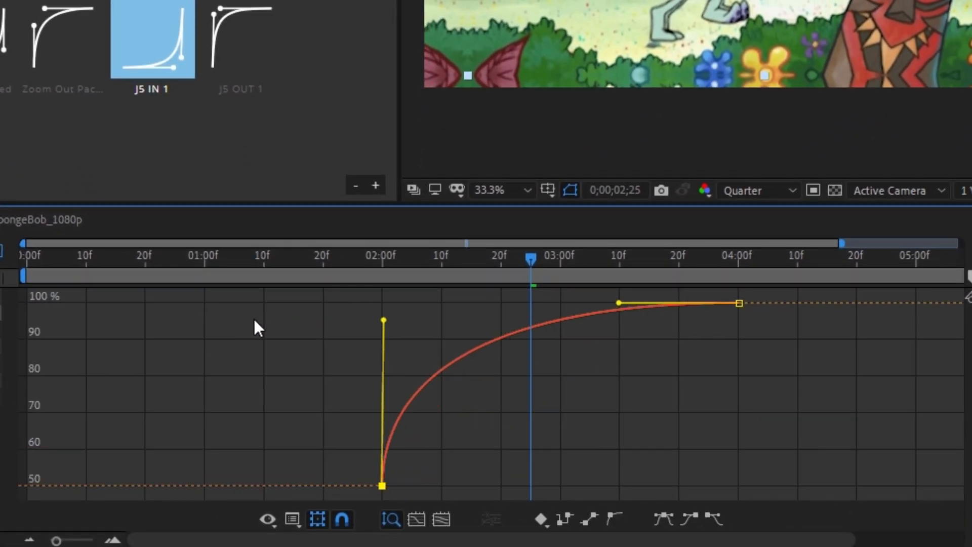
drag(619, 303, 460, 361)
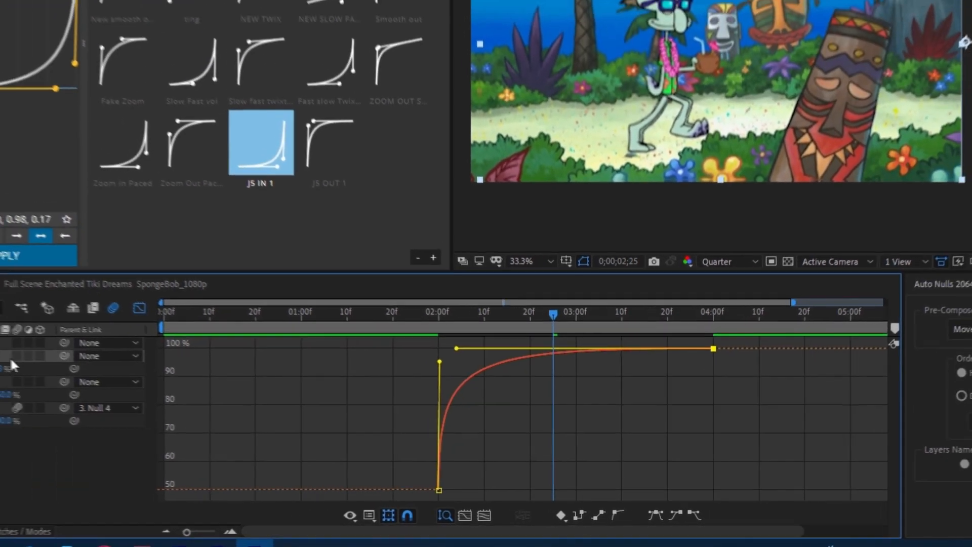
Enable motion blur on the second clip, close the graph editor and preview the transition from the start of the composition
click(9, 355)
drag(398, 318, 128, 345)
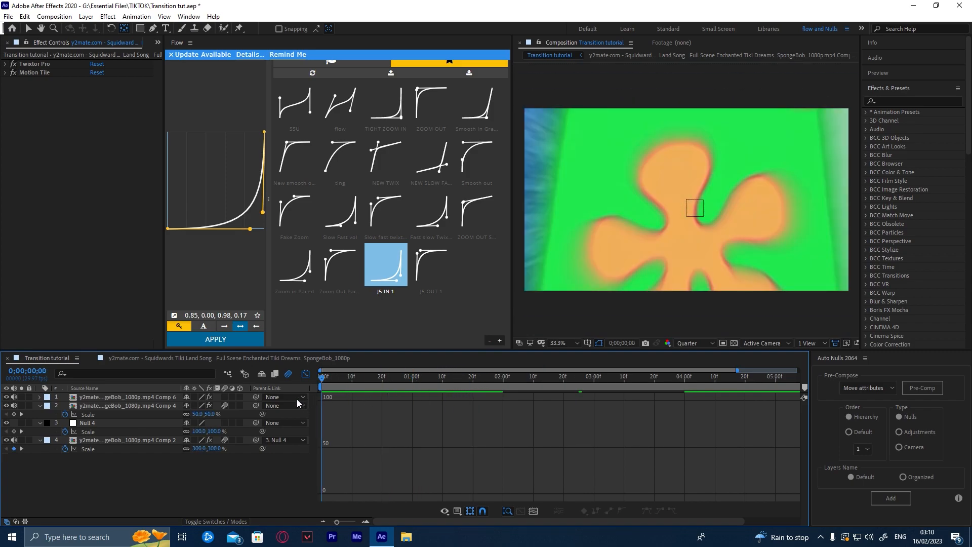
click(305, 374)
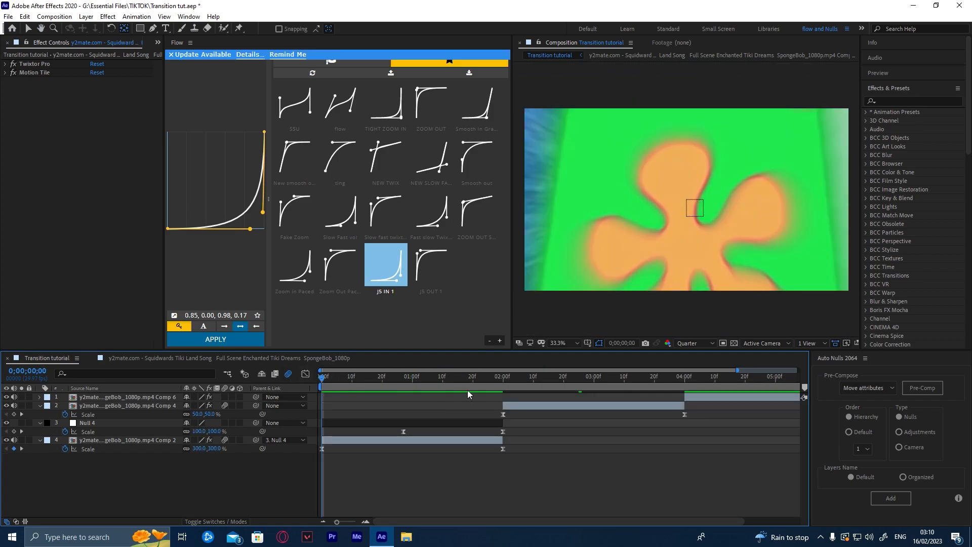
key(space)
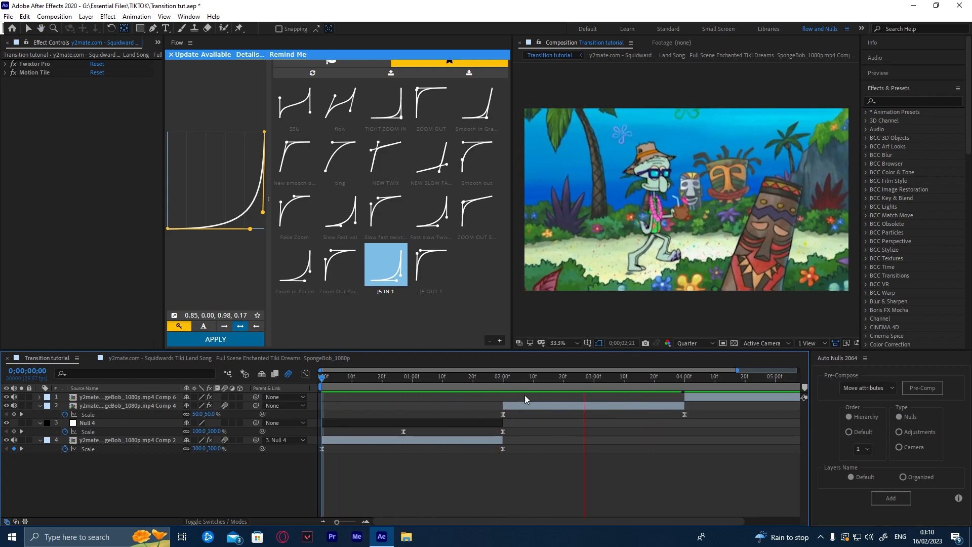
Reopen the second clip's Scale curve in the graph editor and replay the first transition
drag(510, 376, 312, 394)
scroll(511, 384, right, 1)
key(shift+F3)
key(space)
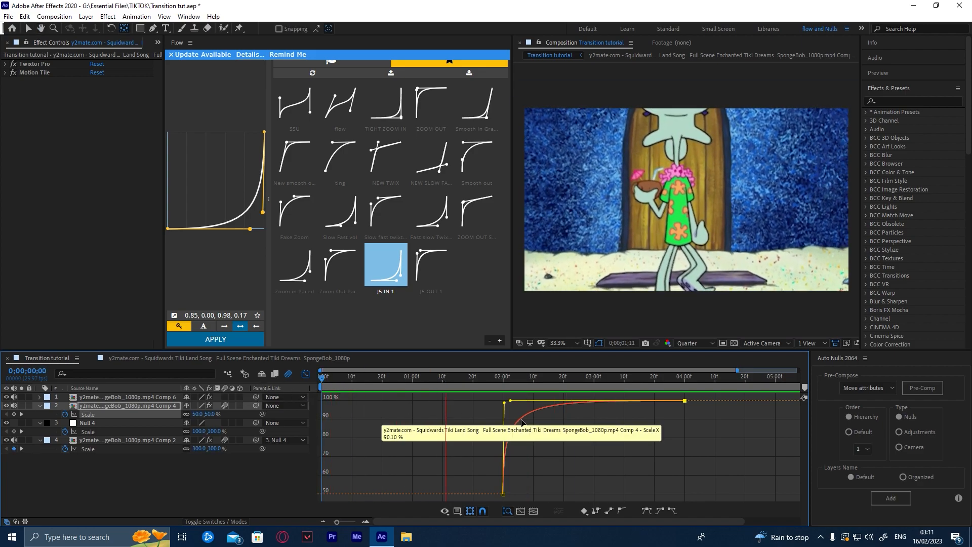
Set the Scale keyframe at the second clip's start, 0;00;02;00, to 70%
drag(512, 380, 503, 400)
click(305, 374)
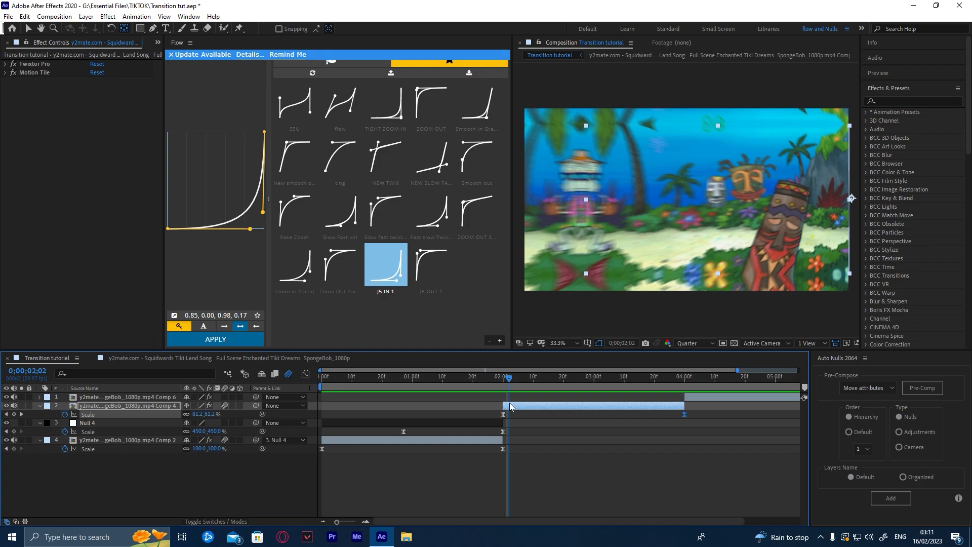
drag(548, 403, 503, 410)
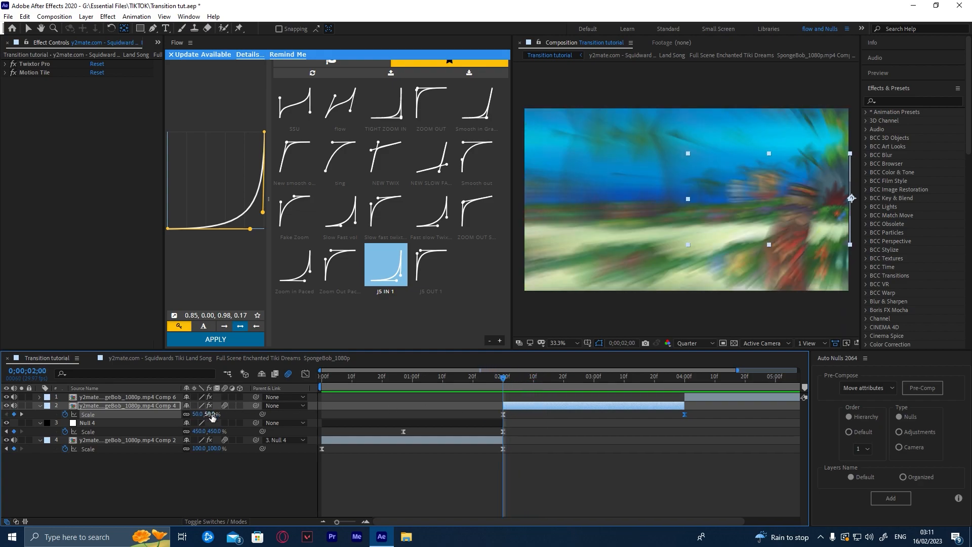
key(Return)
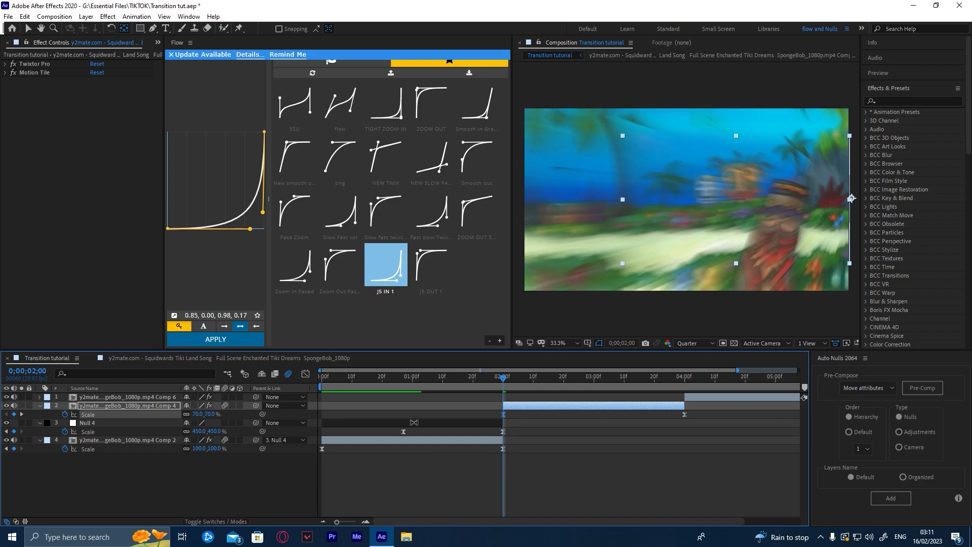
Adjust the ease handle of the second clip's end Scale keyframe to keep the curve steep at the start, and preview the transition
click(305, 375)
drag(505, 404, 487, 435)
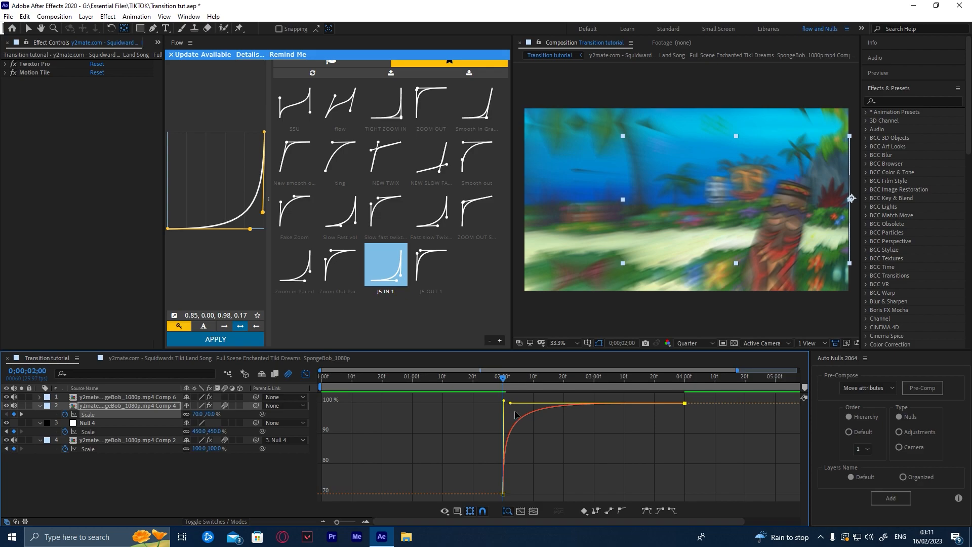
drag(510, 403, 541, 403)
key(space)
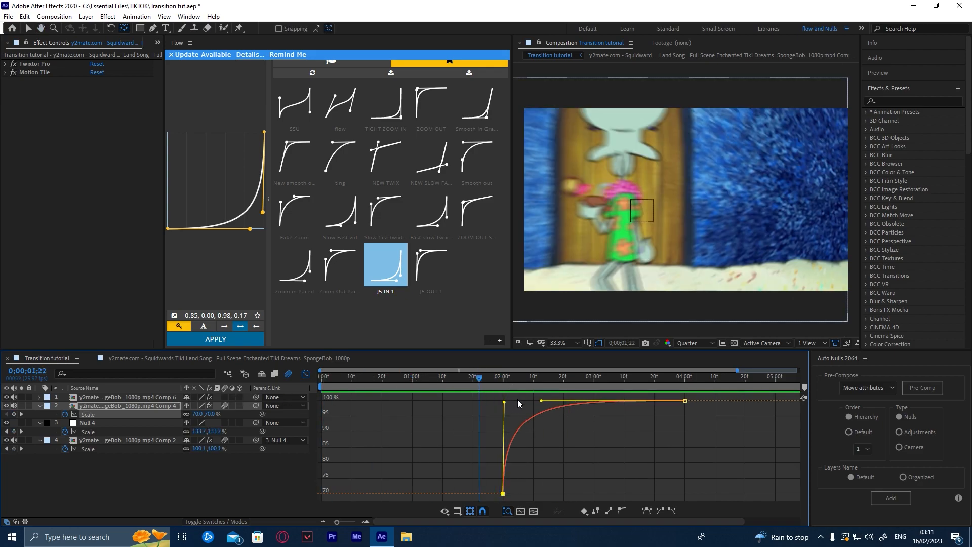
drag(541, 402, 514, 400)
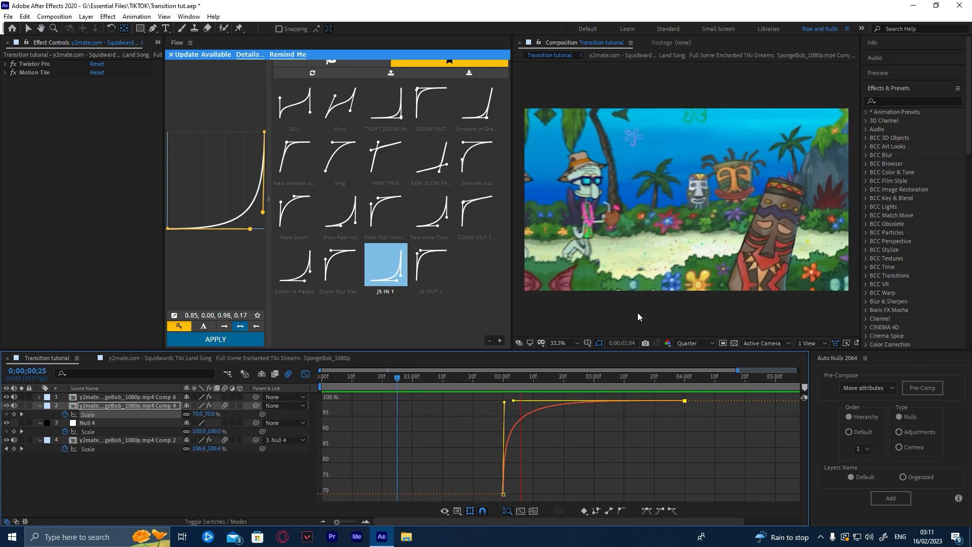
key(space)
key(space)
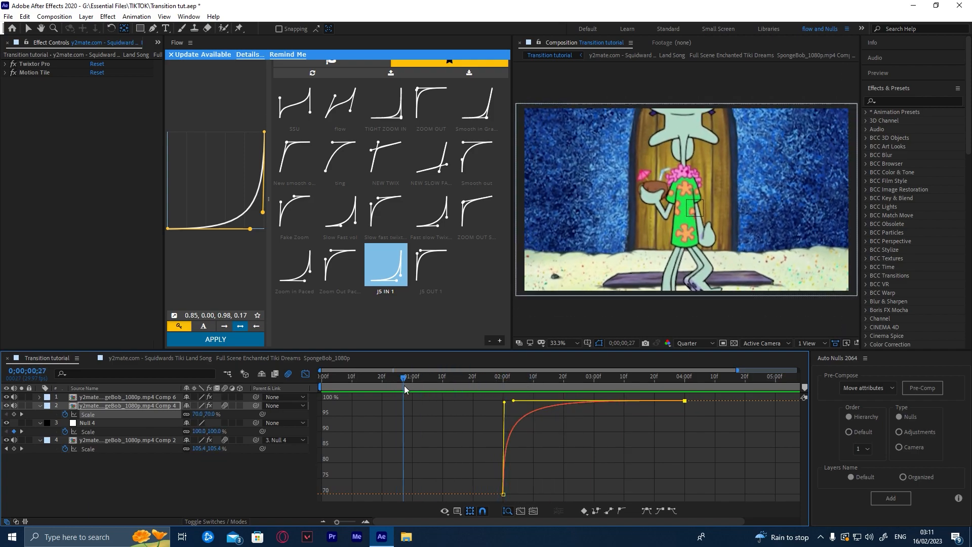
Close the graph editor, collapse the keyframed properties of all layers and scrub through the composition
click(305, 374)
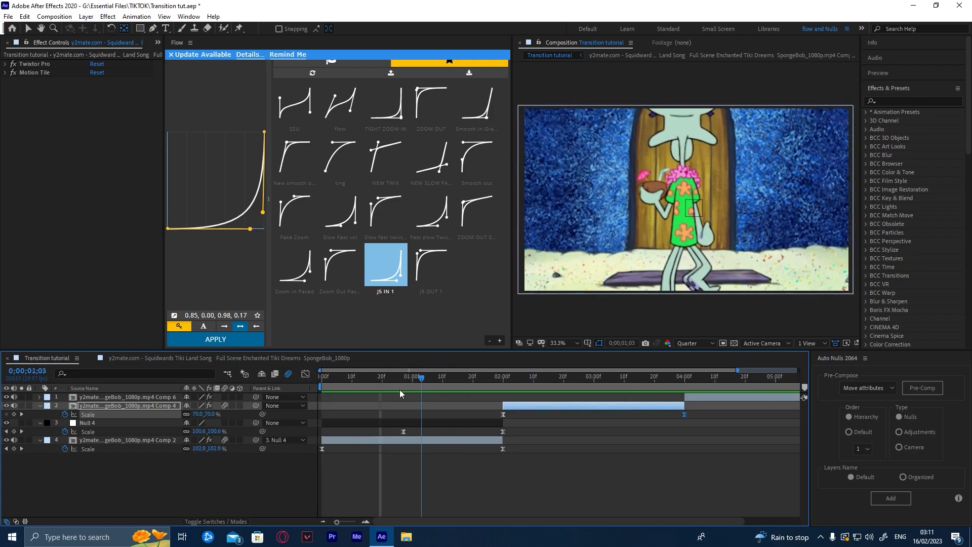
key(u)
click(518, 454)
key(u)
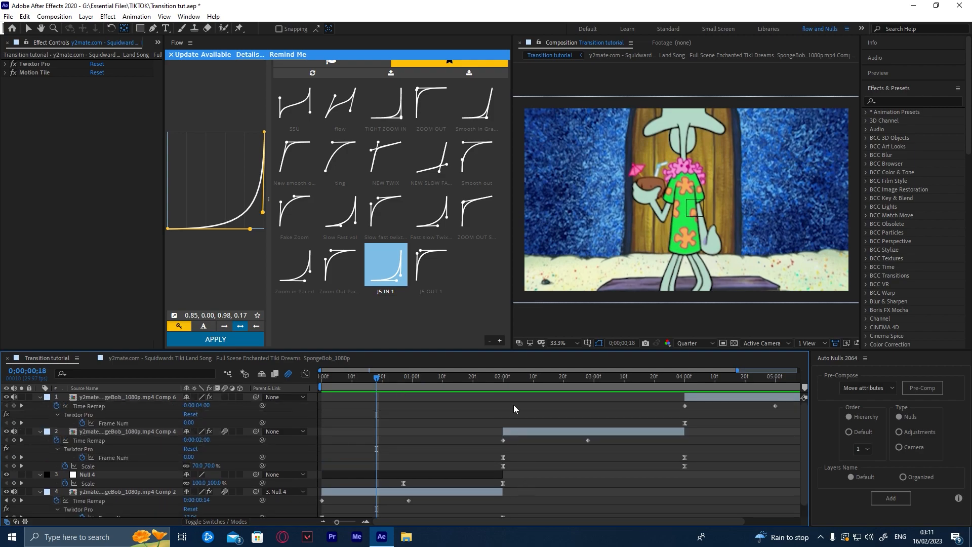
key(u)
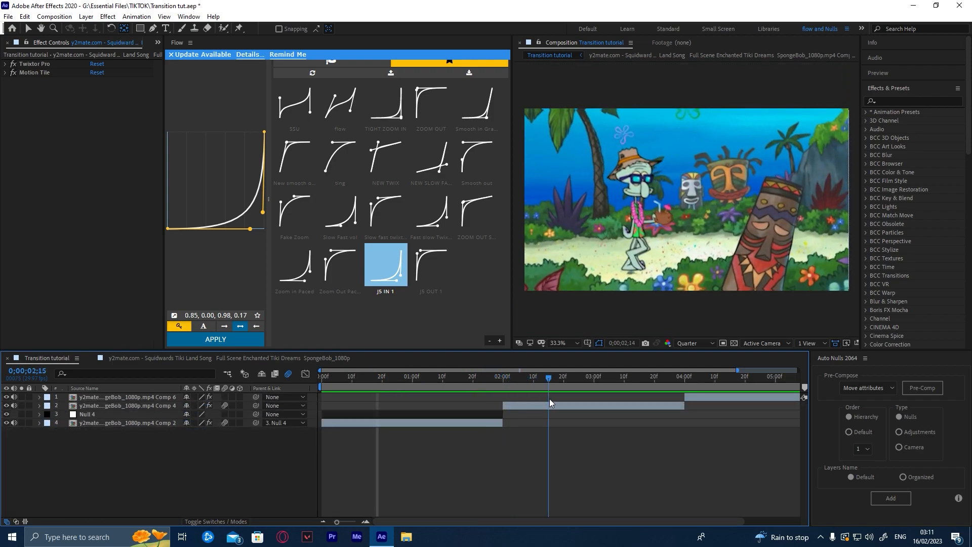
drag(586, 399, 657, 400)
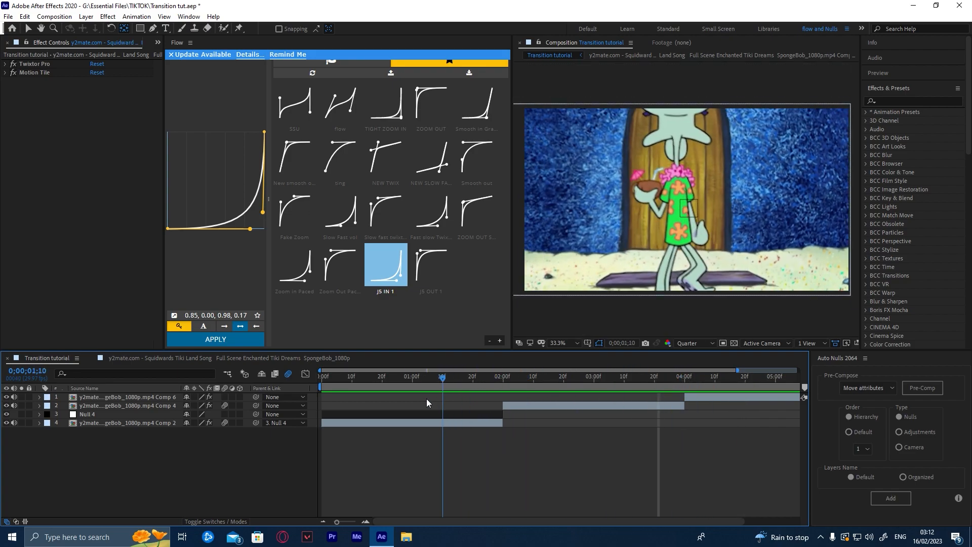
Add a parent null to the second clip with Auto Nulls, keyframe the null's Scale at 100% and shift that keyframe earlier
click(514, 408)
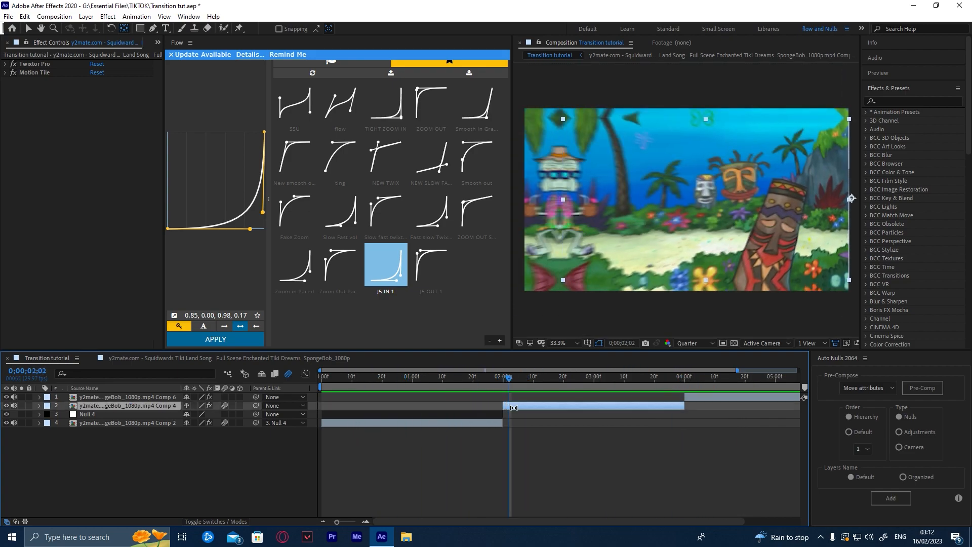
click(898, 503)
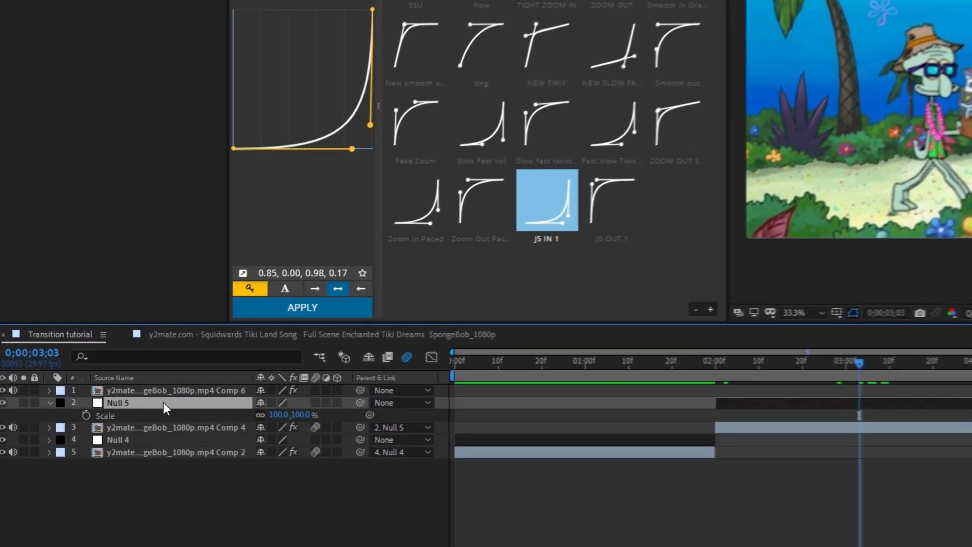
click(85, 415)
drag(853, 415, 818, 421)
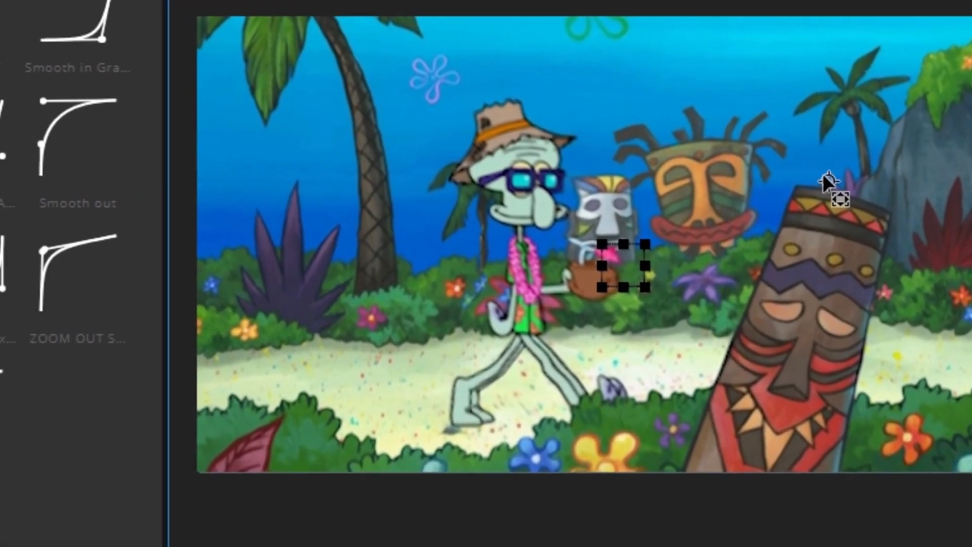
Move the new null's anchor point to the top of the leaning tiki statue and keyframe its Scale at 450% near the second clip's end
key(space)
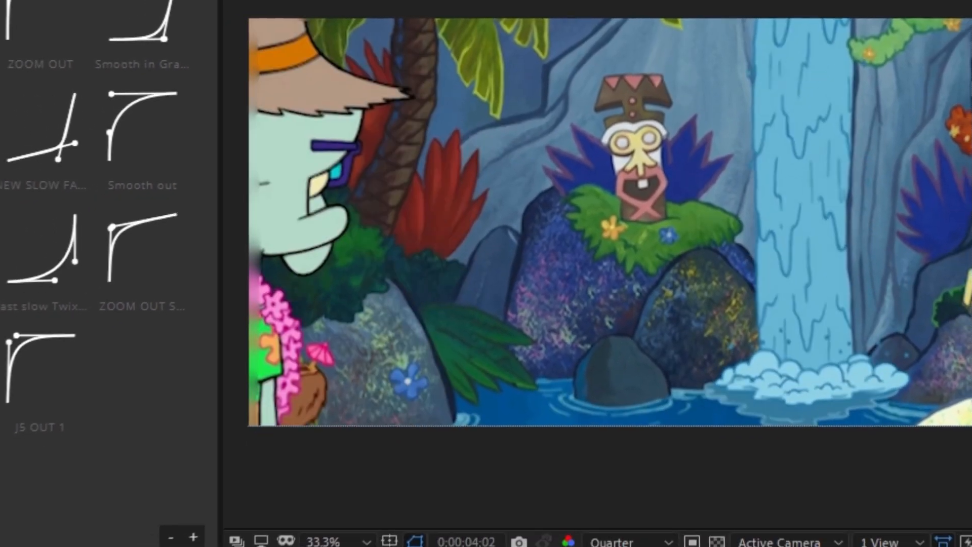
drag(560, 521, 563, 428)
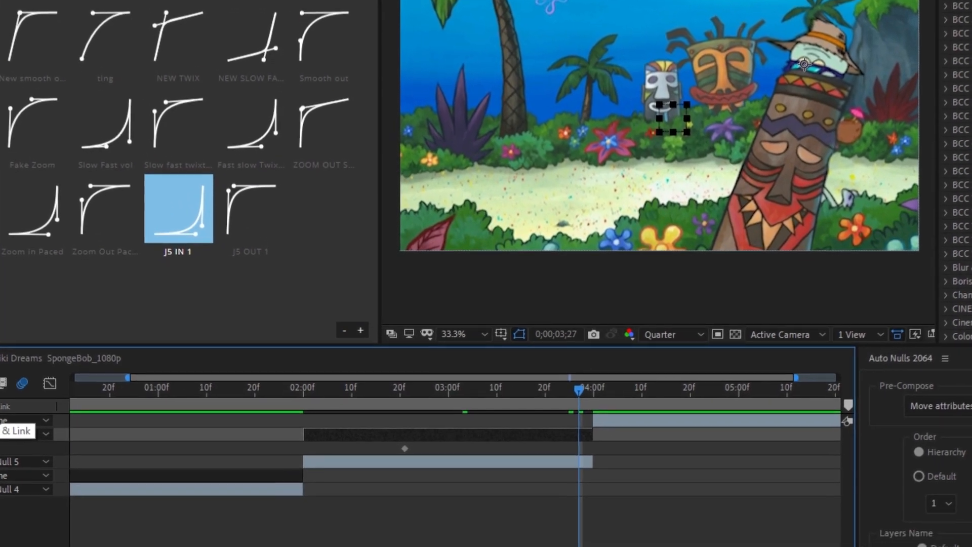
key(Return)
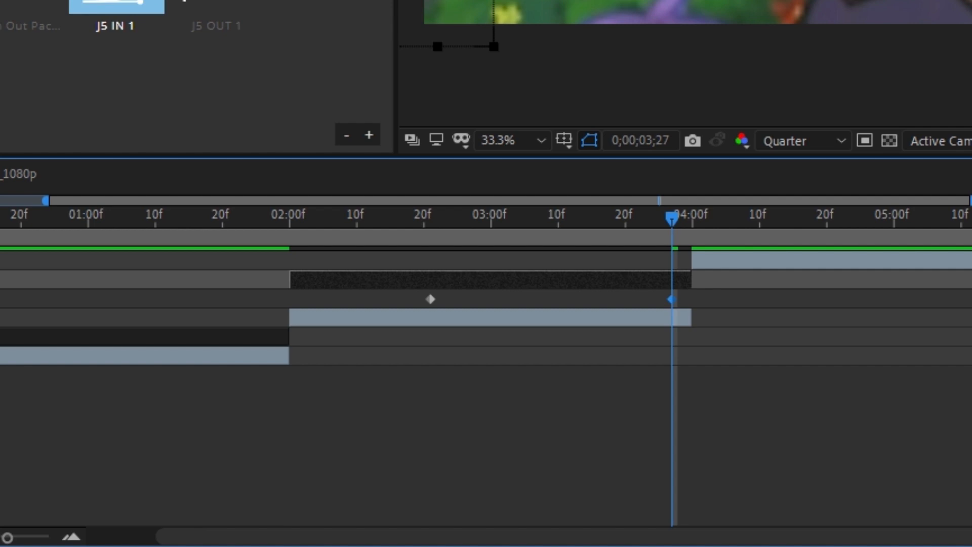
key(Return)
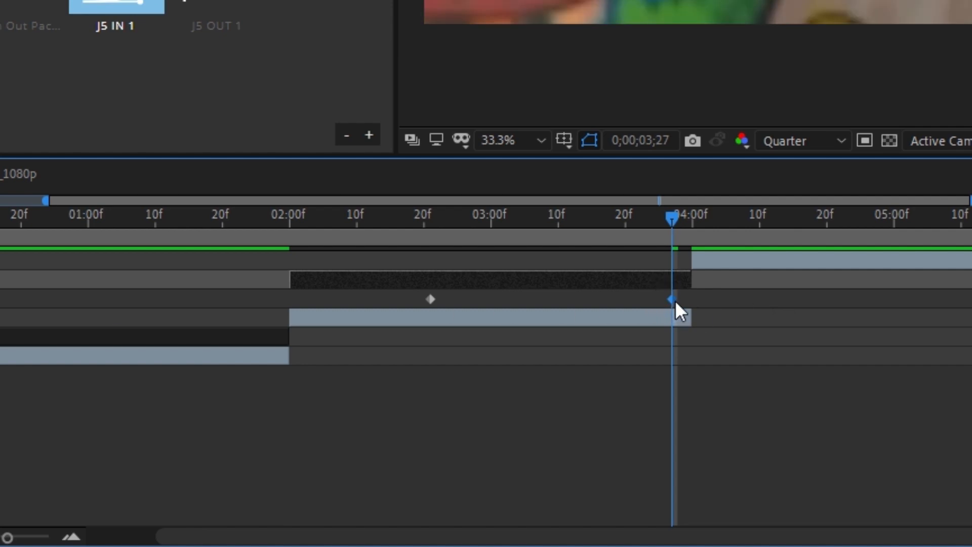
Shift the null's Scale keyframes later so the last one sits at the second clip's end, and apply Easy Ease to both
drag(676, 300, 691, 299)
drag(431, 298, 719, 310)
key(F9)
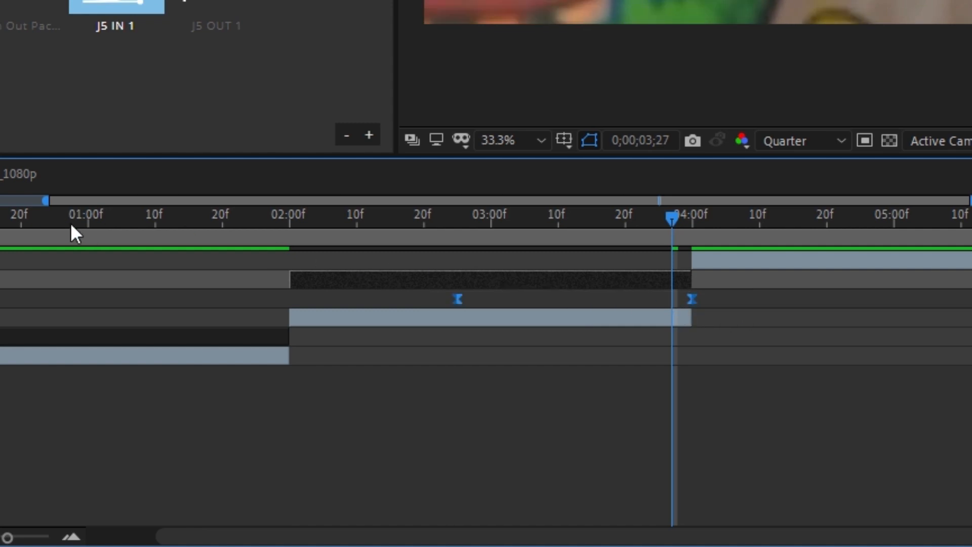
Reshape the null's Scale curve in the graph editor so it starts flat and rises steeply into the last keyframe
key(shift+F3)
drag(375, 344, 563, 493)
drag(613, 268, 648, 480)
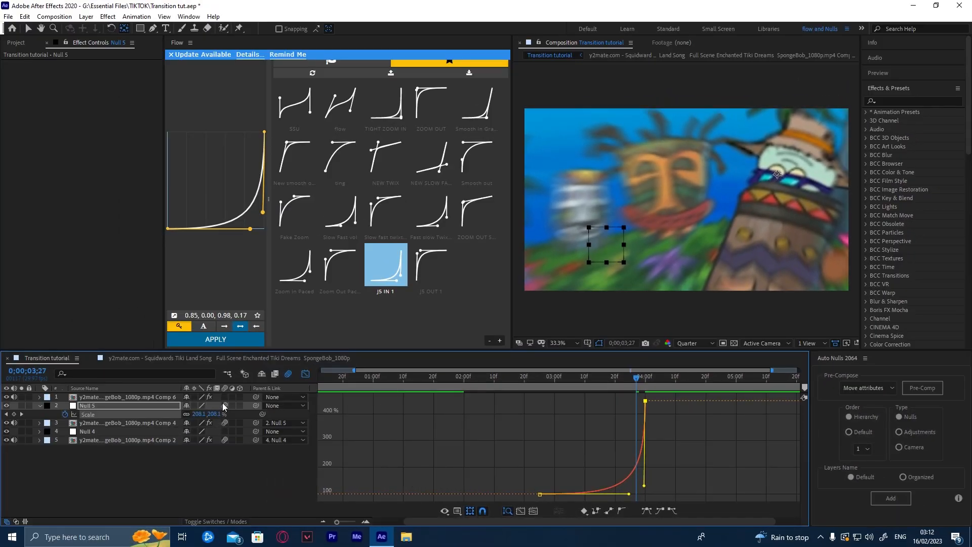
Enable motion blur on the second clip's null, close the graph editor and preview the zoom into the third clip
drag(582, 379, 323, 395)
key(space)
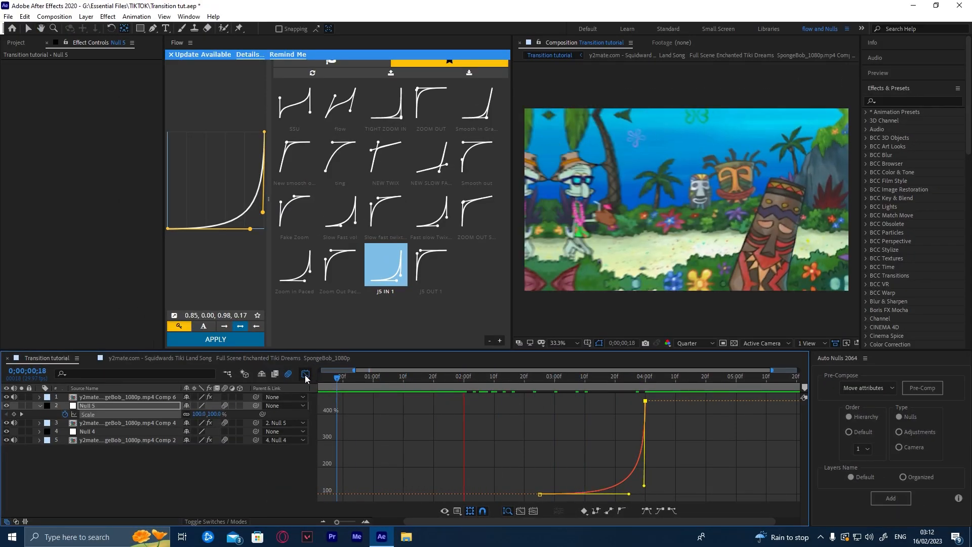
click(305, 374)
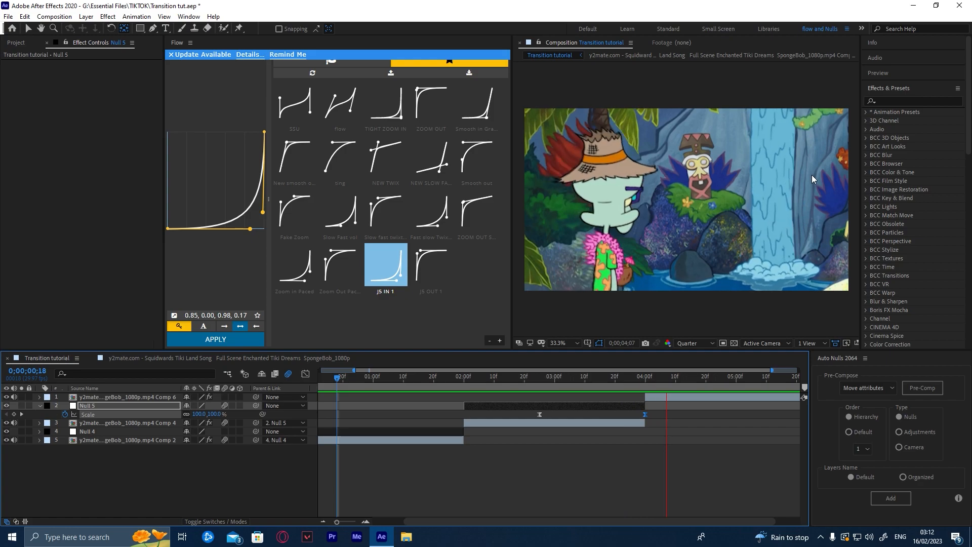
drag(592, 379, 506, 395)
key(space)
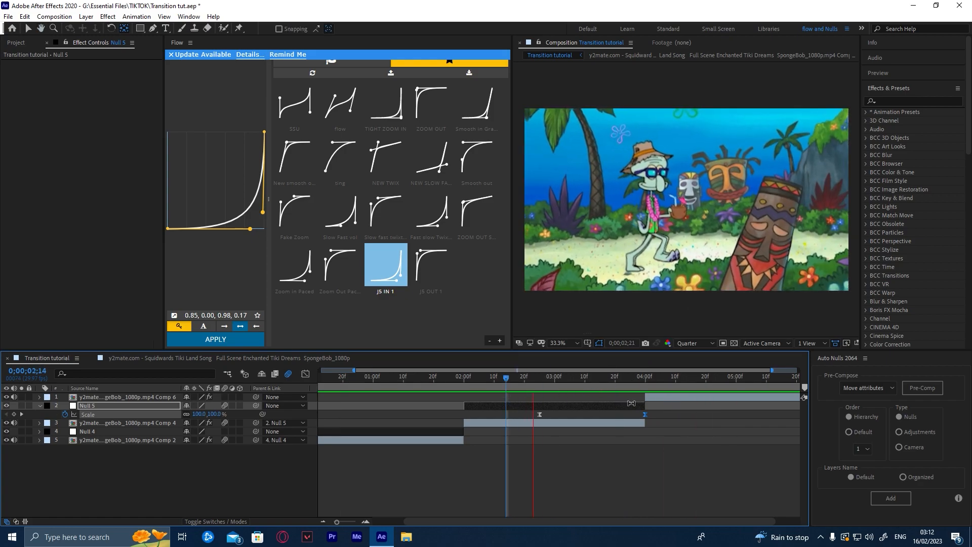
click(643, 380)
key(space)
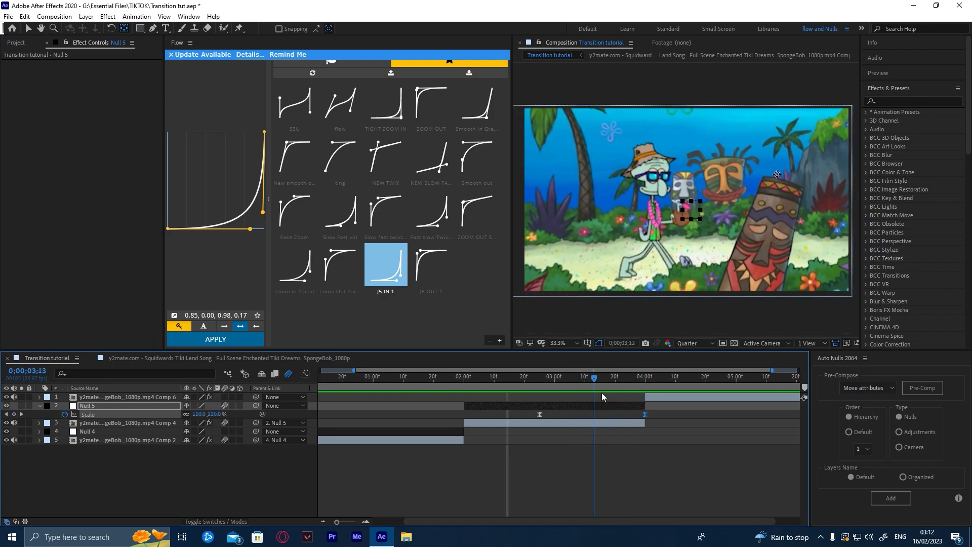
key(space)
Reveal the third clip's Scale and keyframe it at 100% at the clip's end
drag(642, 390, 644, 389)
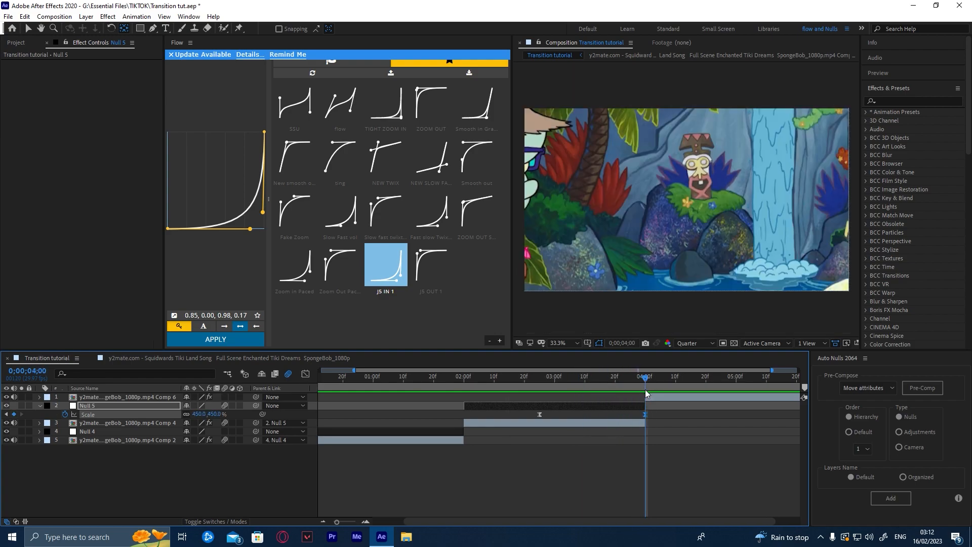
click(650, 396)
key(s)
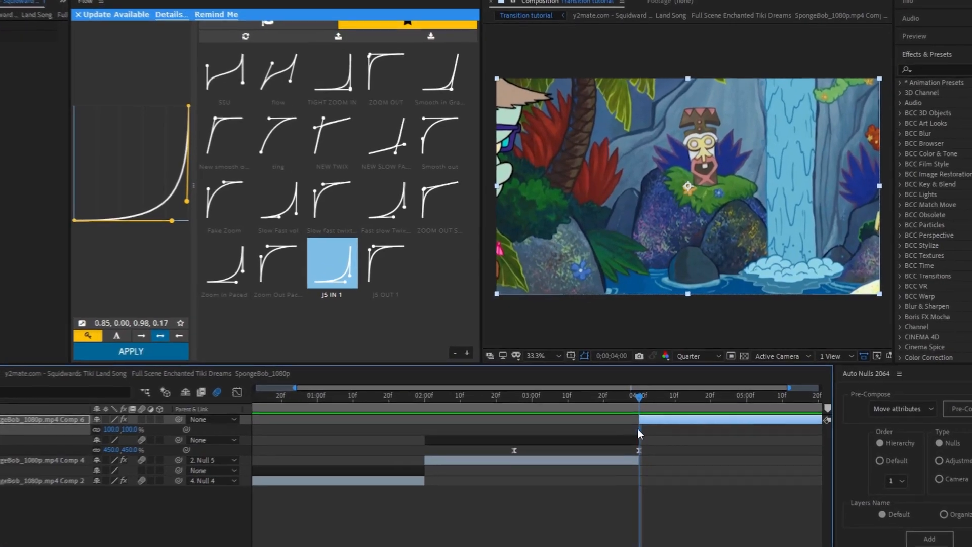
drag(645, 406, 793, 411)
drag(850, 486, 855, 486)
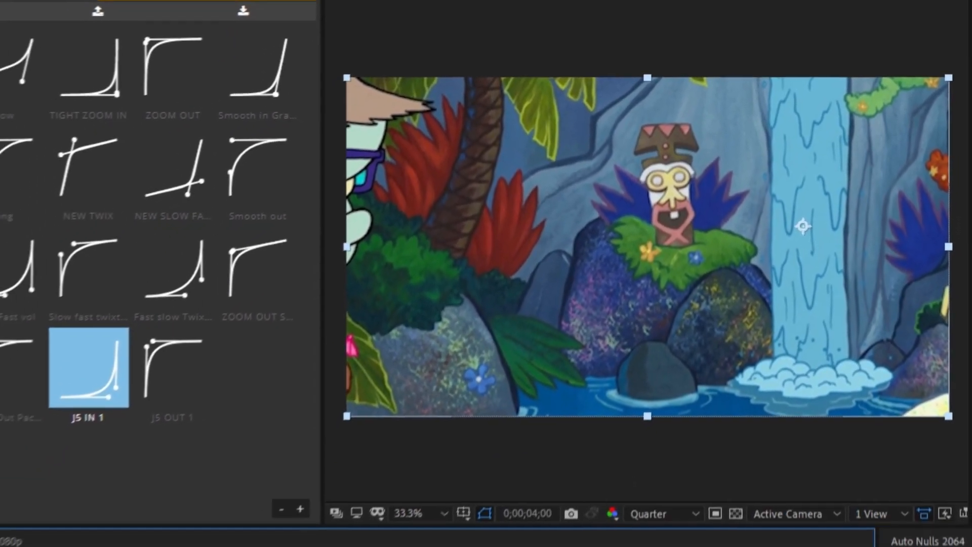
Compare the second clip's zoom point and move the third clip's anchor point to the matching spot beside the waterfall's left edge
drag(582, 431, 561, 457)
click(563, 482)
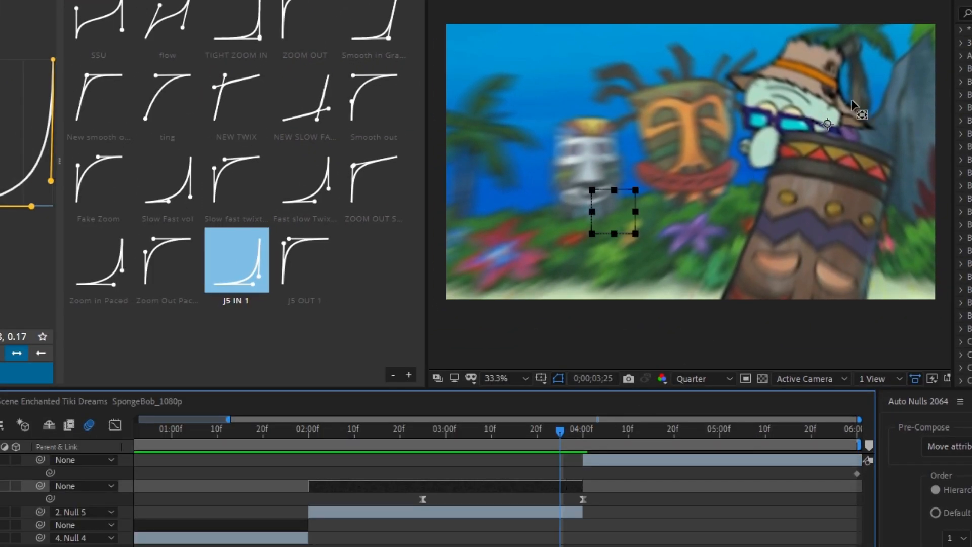
drag(469, 454, 584, 464)
click(590, 460)
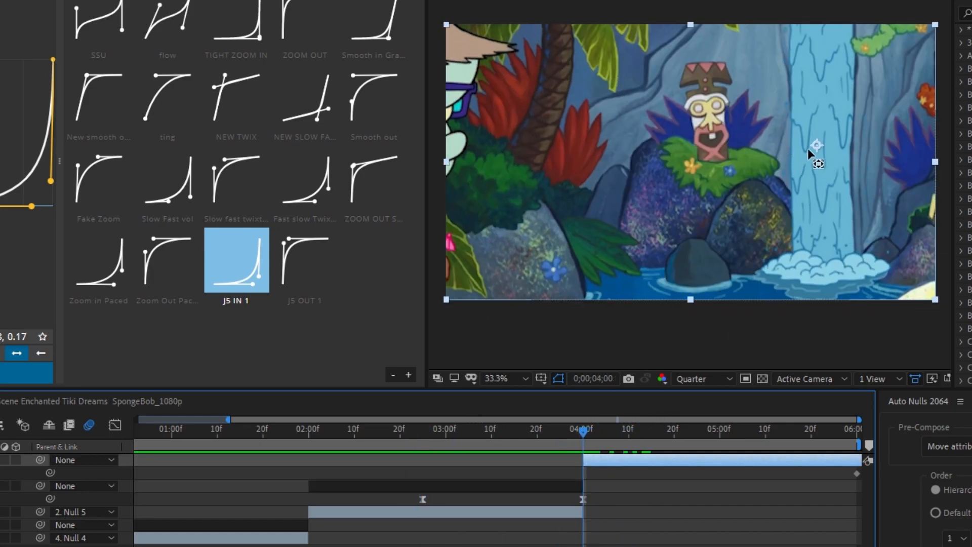
drag(807, 143, 791, 138)
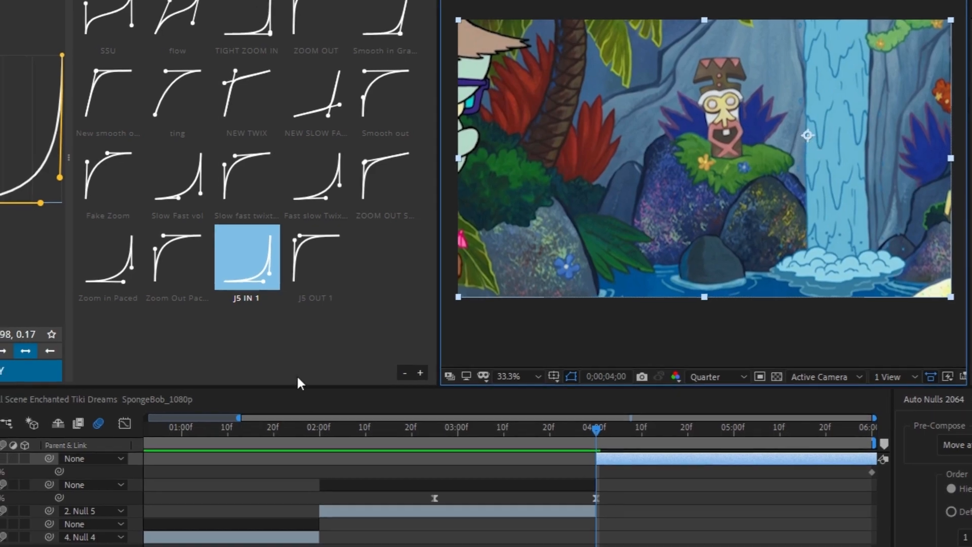
Set the third clip's Scale to 50% at its first frame
click(425, 405)
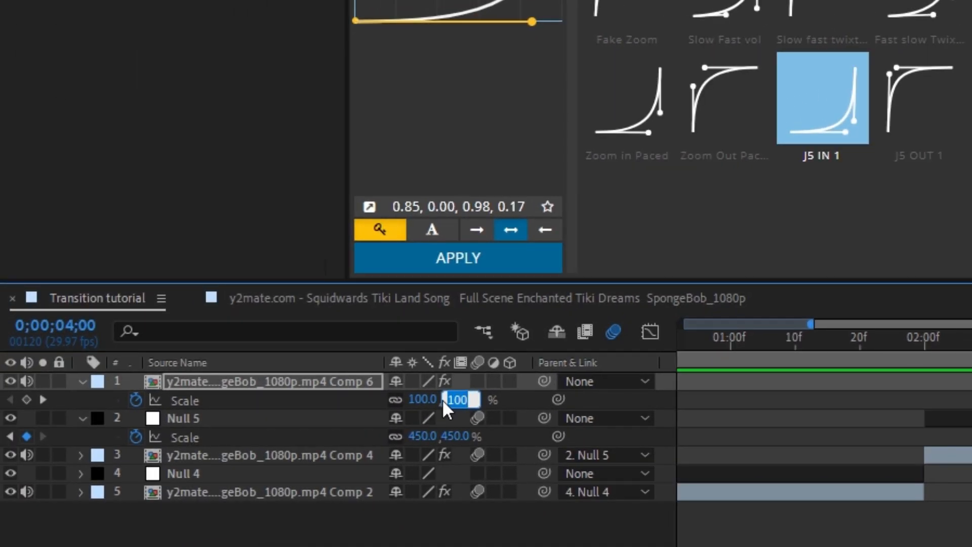
text(57)
key(Return)
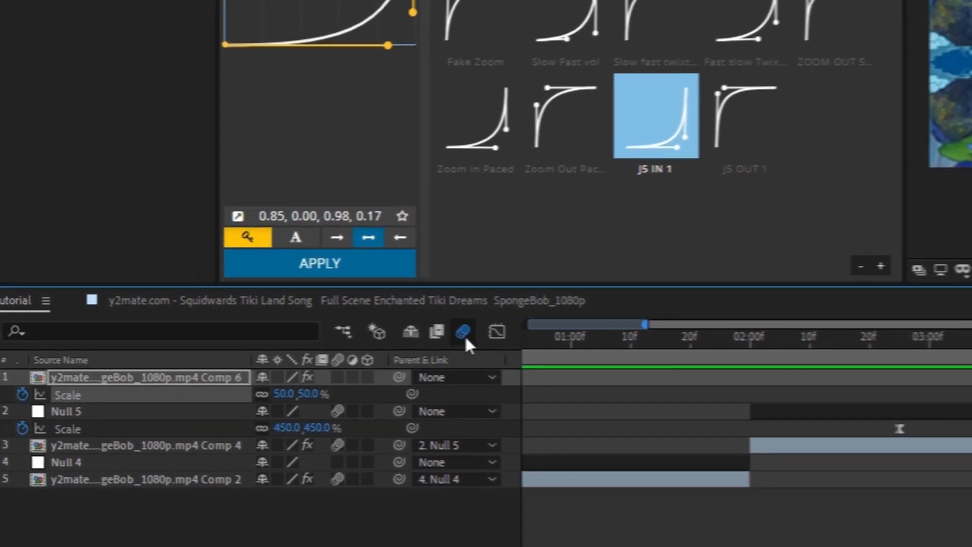
Reshape the third clip's Scale curve to rise steeply from the first keyframe and flatten into the last, with the clip's motion blur enabled
click(650, 332)
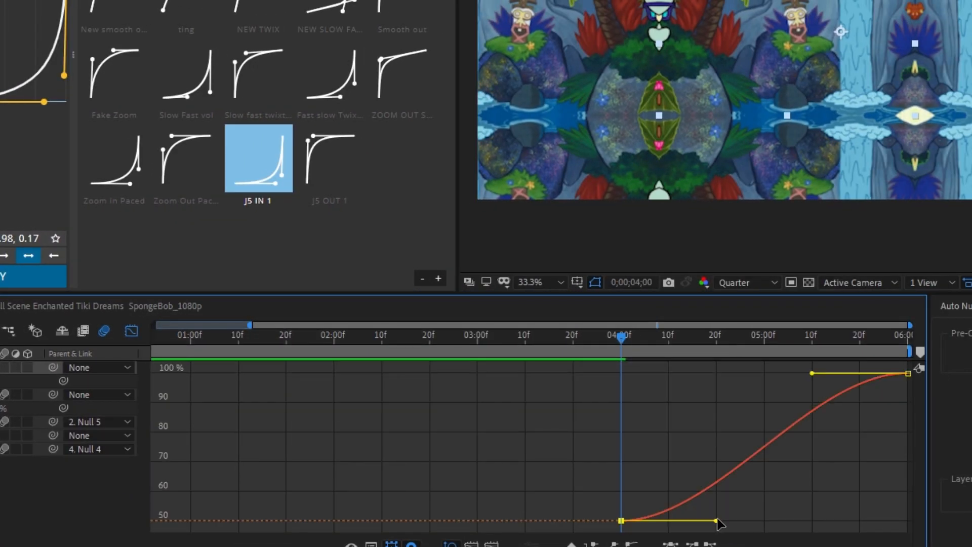
drag(716, 520, 567, 375)
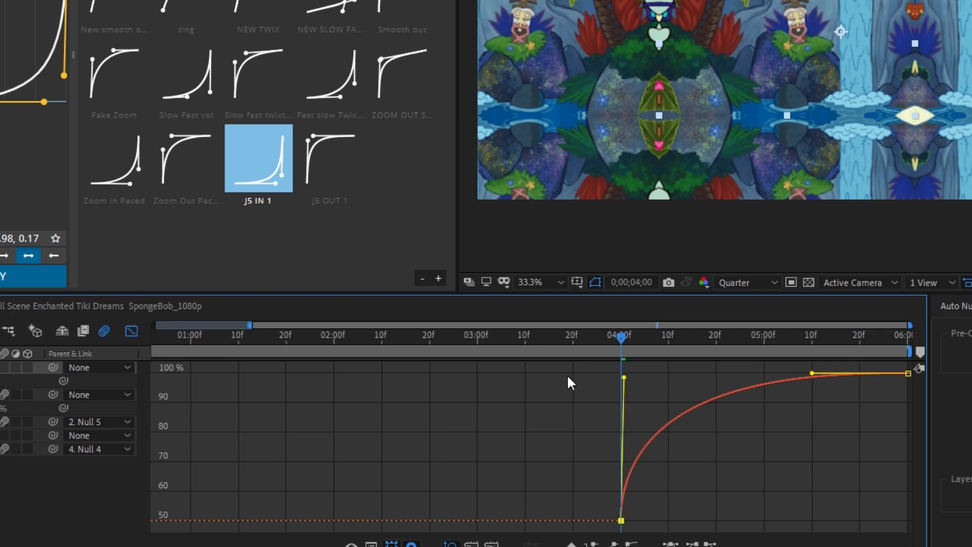
drag(737, 378, 641, 376)
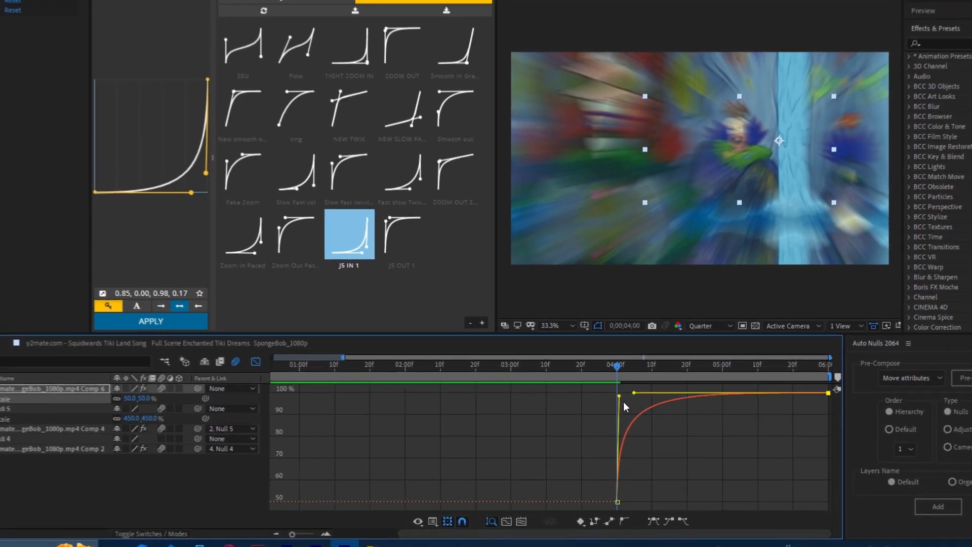
Close the graph editor and preview the composition from the beginning through the cut into the third clip
drag(619, 370, 304, 382)
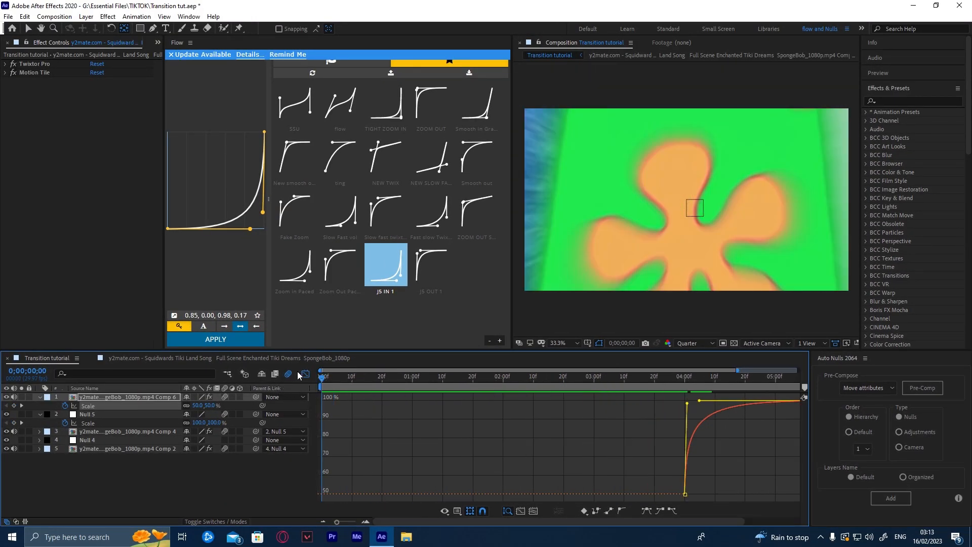
click(305, 373)
key(space)
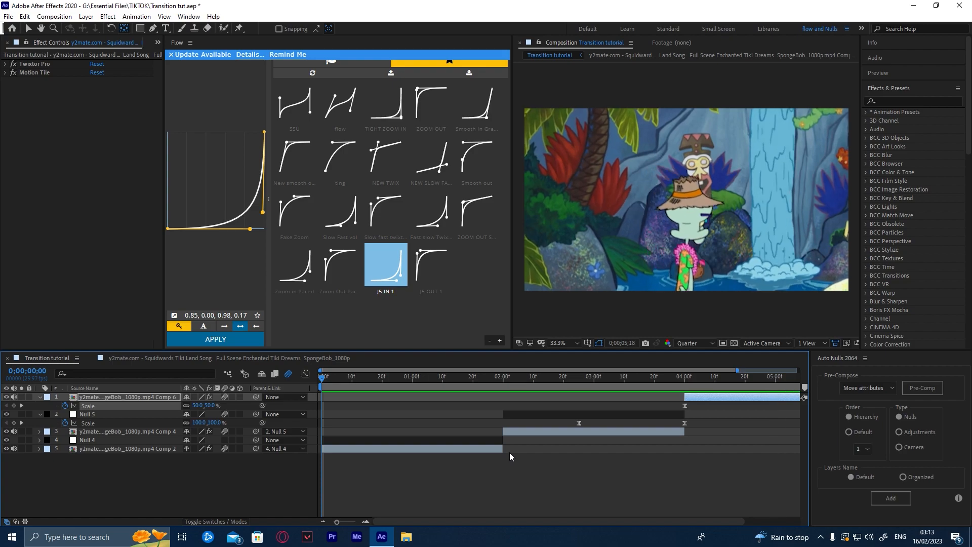
drag(460, 523, 508, 507)
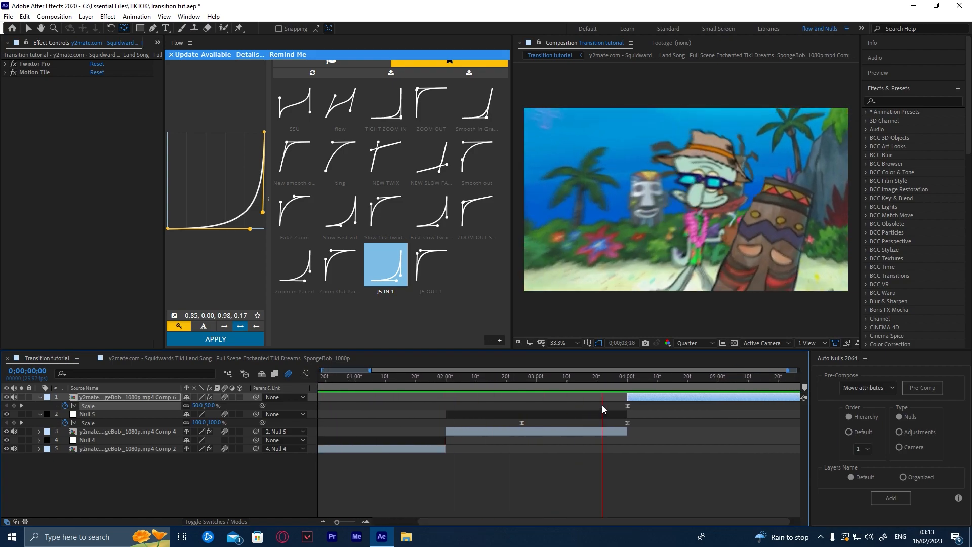
mouse_move(643, 376)
mouse_down()
mouse_move(615, 382)
mouse_move(640, 382)
mouse_move(629, 387)
mouse_up()
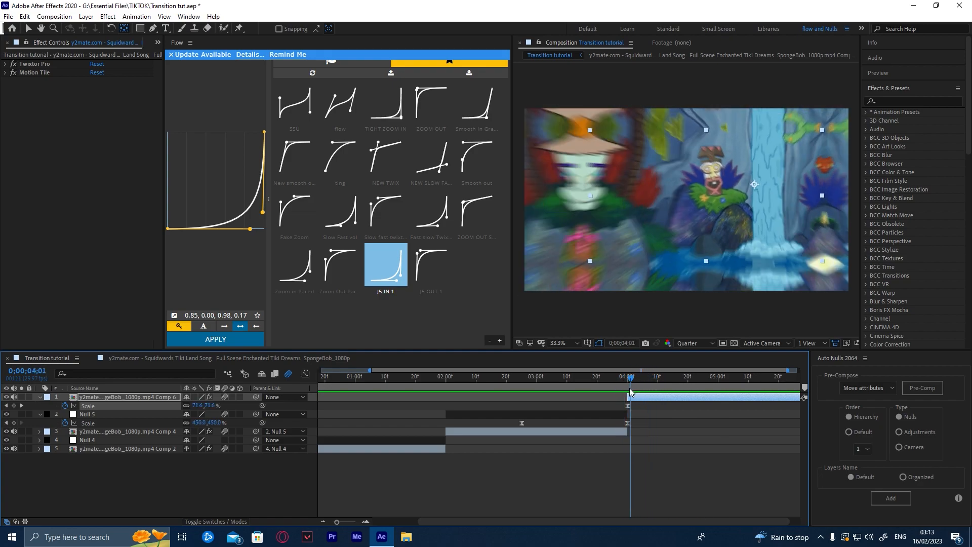
Tighten the third clip's Scale easing by pulling the last keyframe's handle all the way back to the first keyframe's time
click(311, 375)
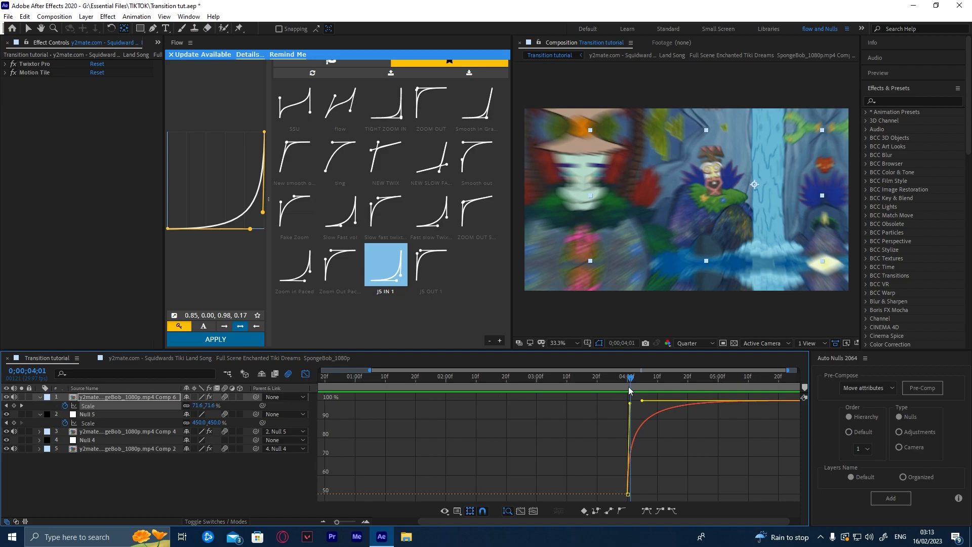
click(628, 387)
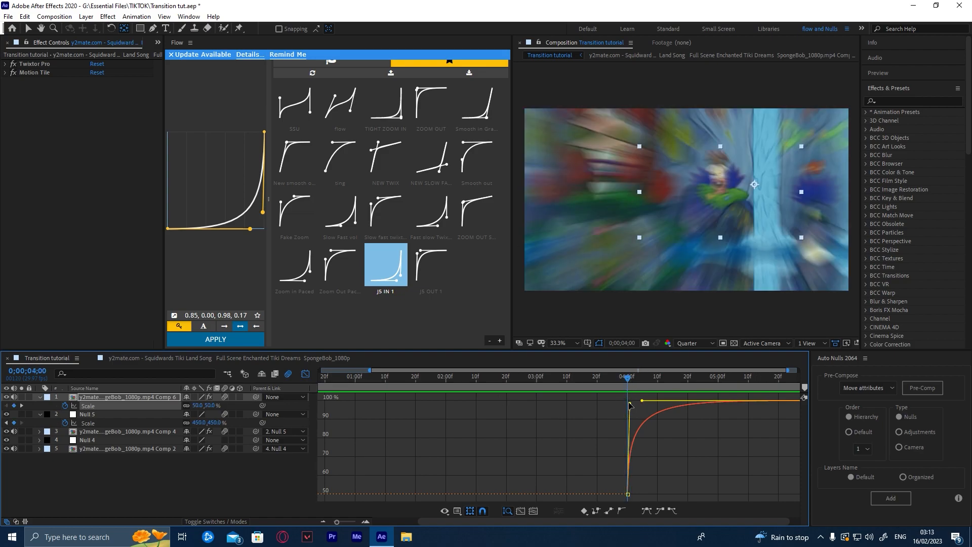
click(630, 404)
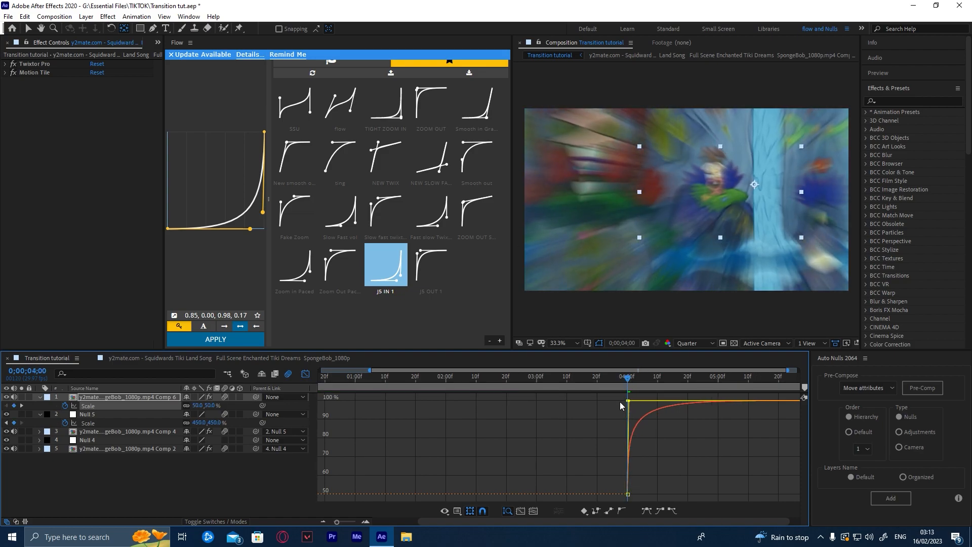
Close the graph editor and preview the transition between the second and third clips
click(644, 382)
click(637, 385)
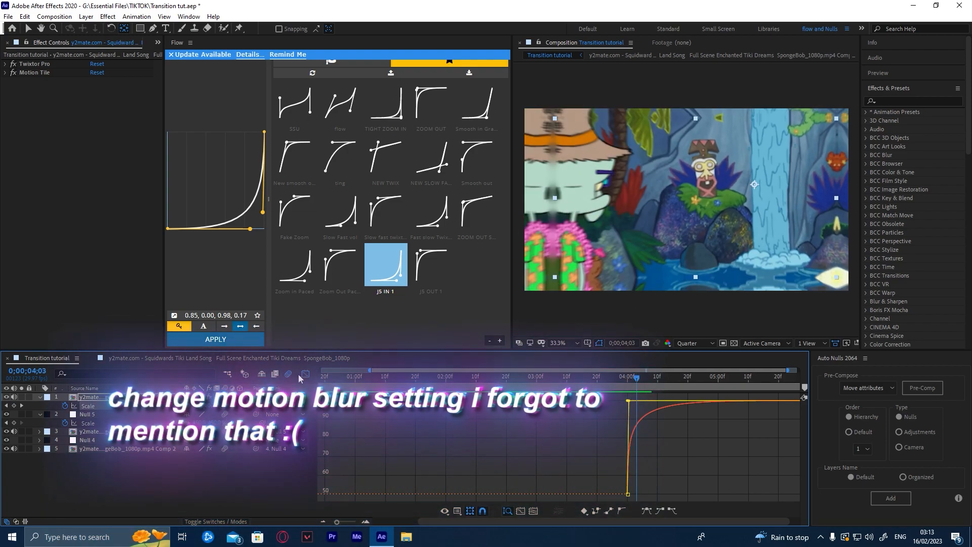
key(shift+F3)
drag(638, 387, 609, 405)
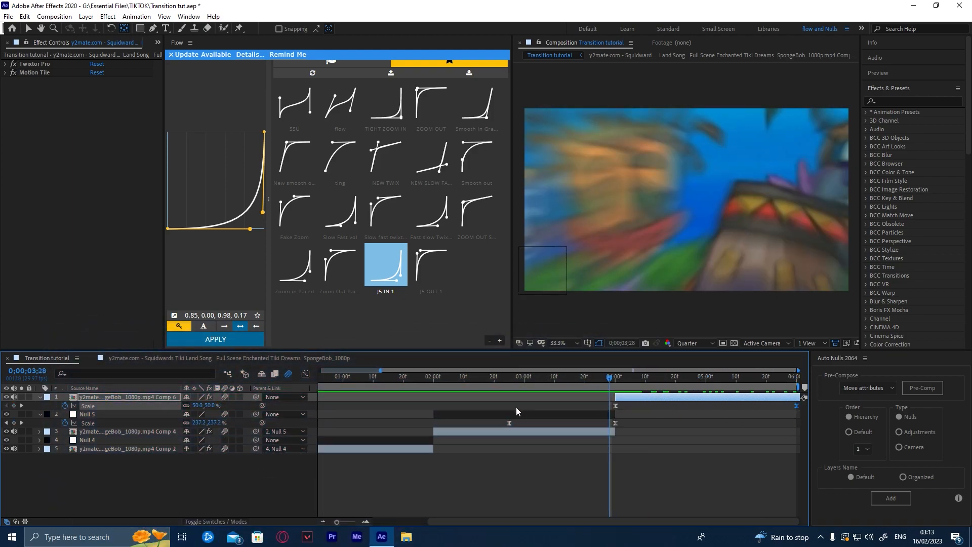
key(space)
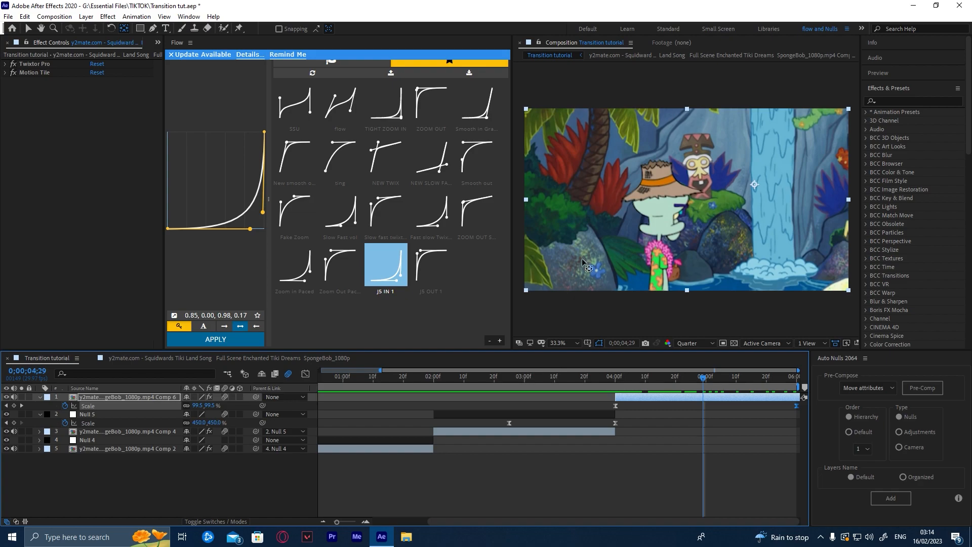
drag(600, 386, 378, 423)
drag(457, 427, 701, 400)
Add a parent null to the third clip with Auto Nulls and keyframe its Scale from 100% at about 5 seconds to 50% at the clip's end
click(891, 497)
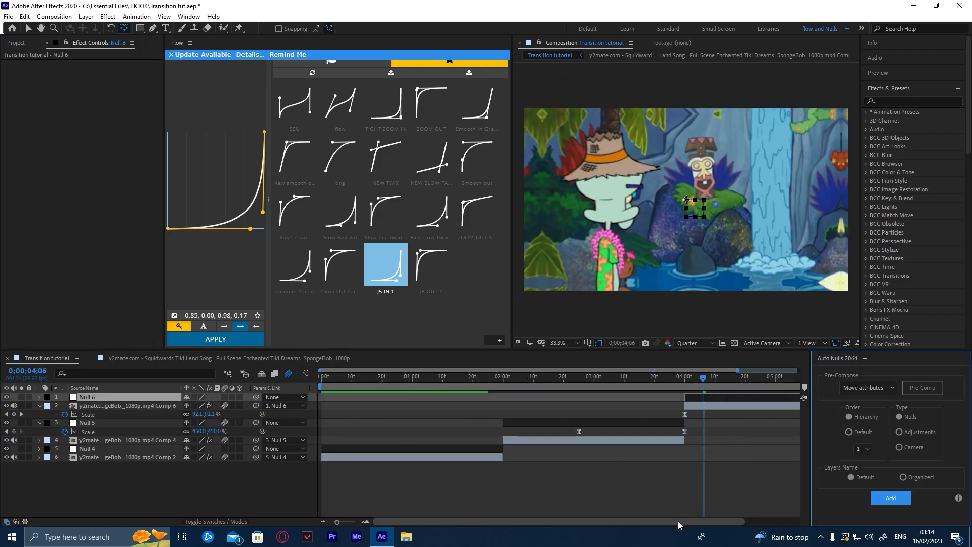
drag(678, 520, 734, 520)
click(718, 382)
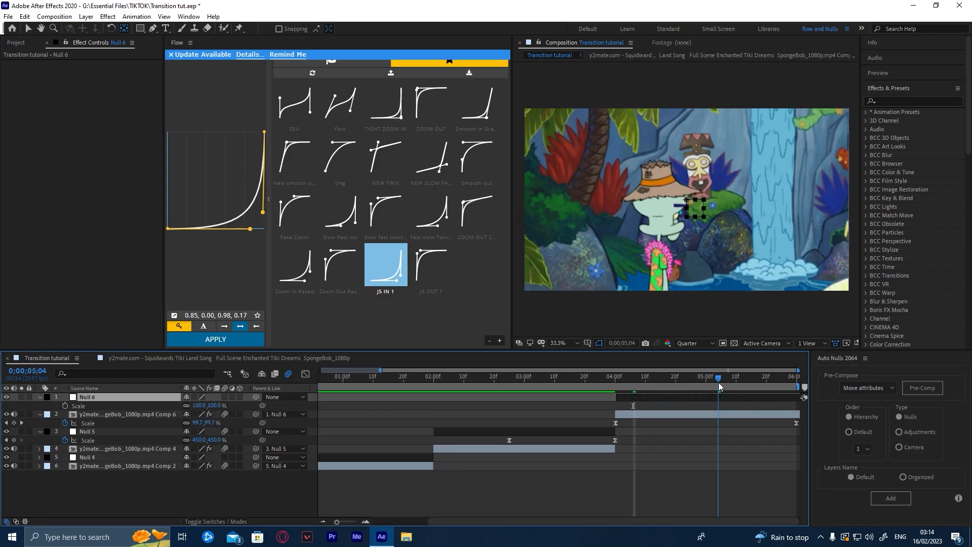
click(65, 405)
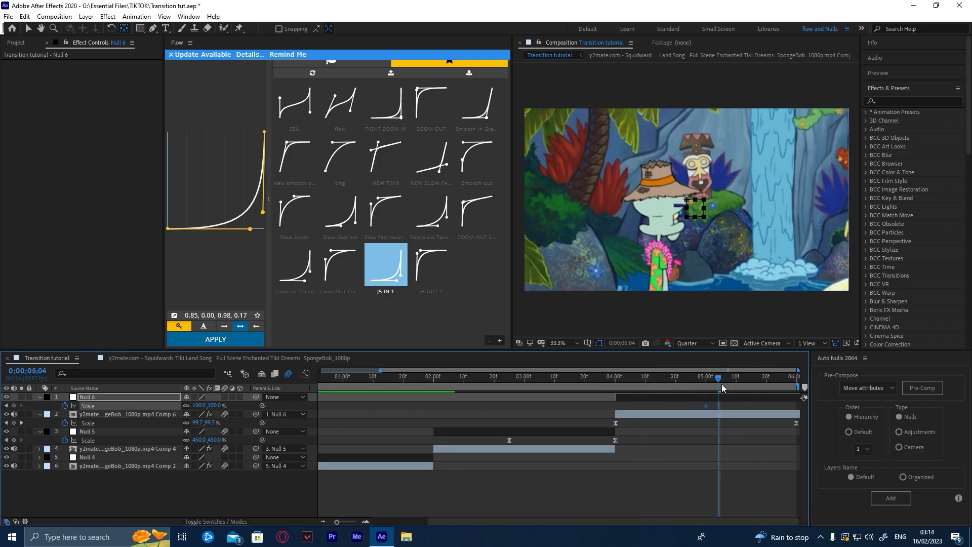
drag(721, 386, 794, 386)
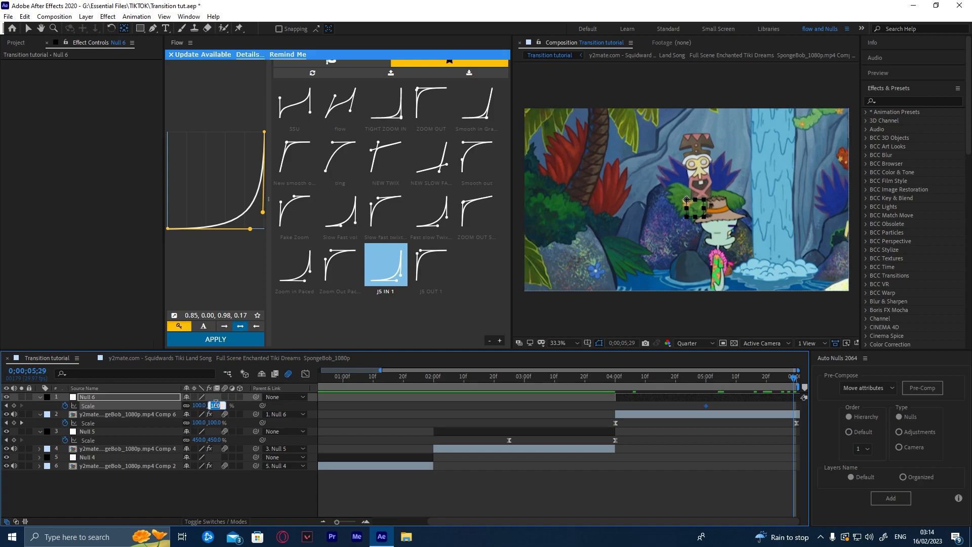
key(Return)
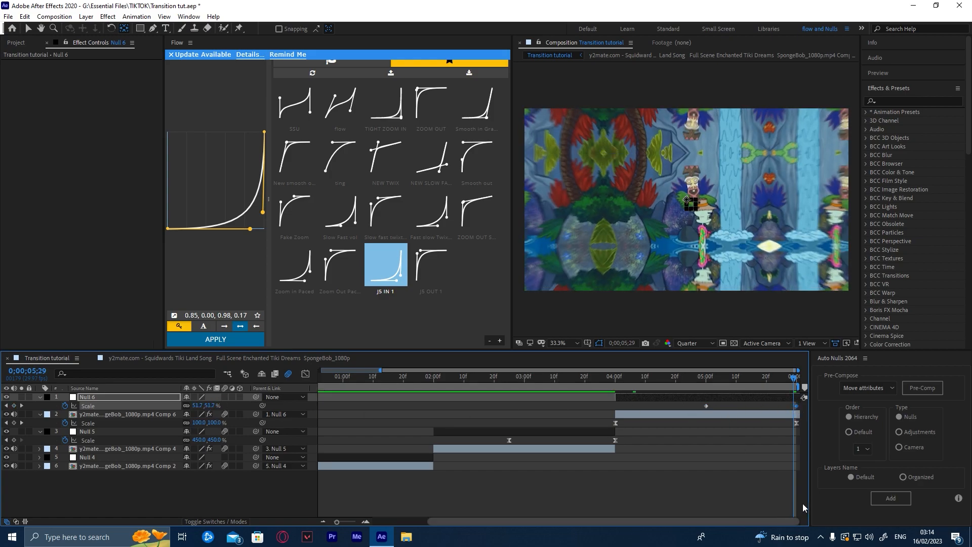
Move the new null's first Scale keyframe earlier to about 0;00;04;23 and apply Easy Ease to its keyframes
click(691, 406)
drag(706, 405, 683, 413)
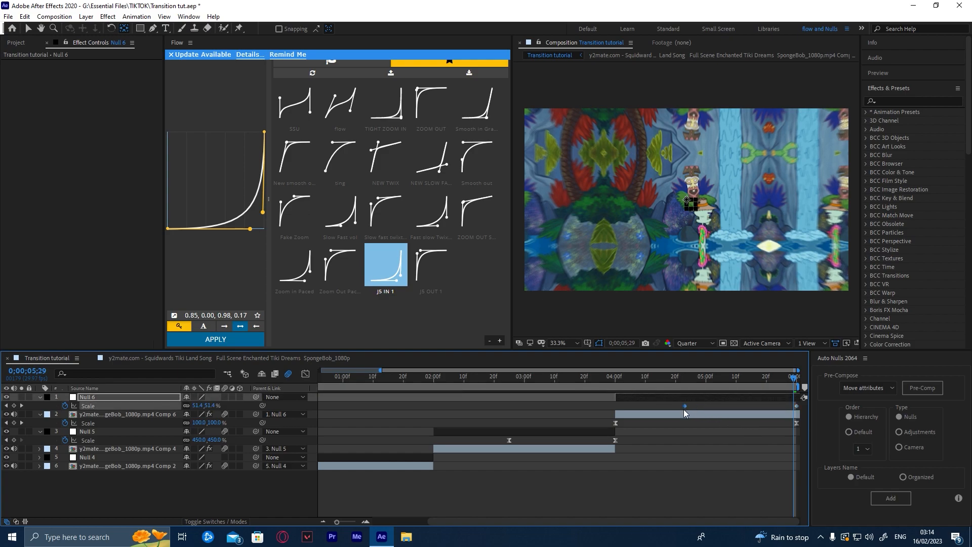
key(F9)
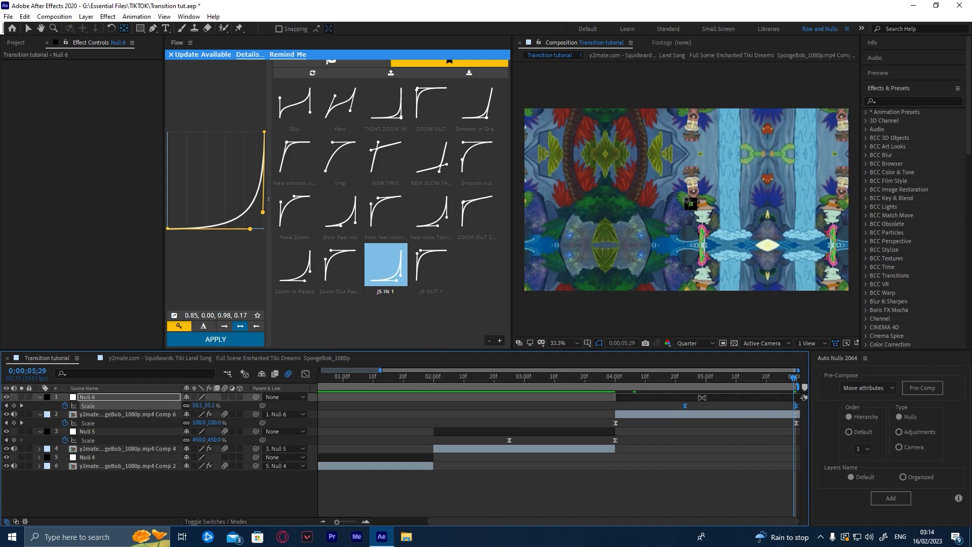
Reshape the new null's Scale curve so it starts flat and drops steeply into the last keyframe, then close the graph editor
click(306, 373)
drag(649, 444, 749, 393)
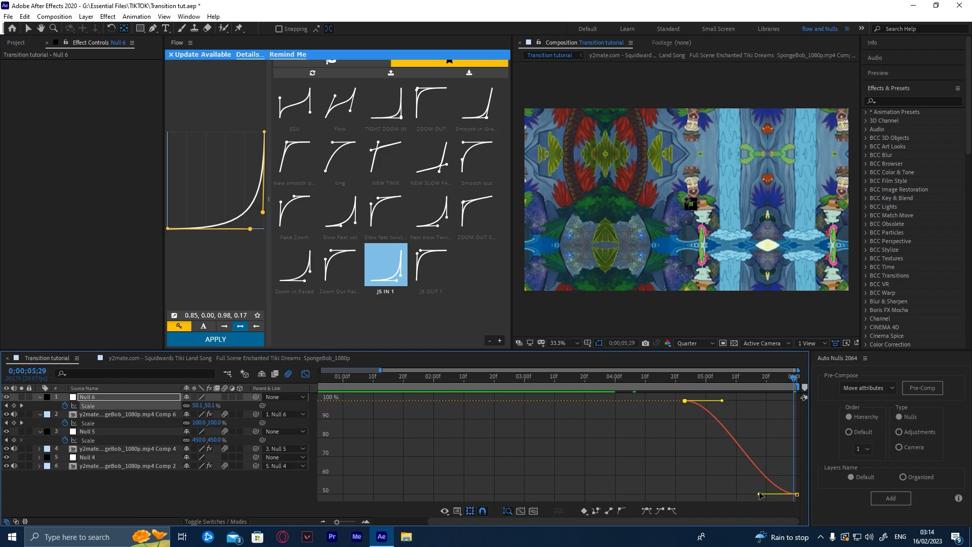
drag(759, 497, 876, 399)
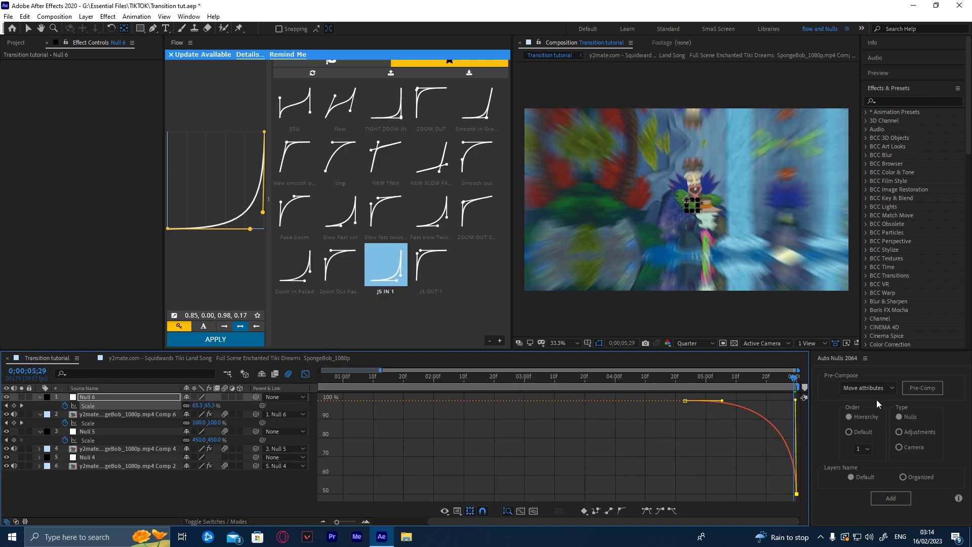
drag(722, 403, 126, 403)
click(305, 374)
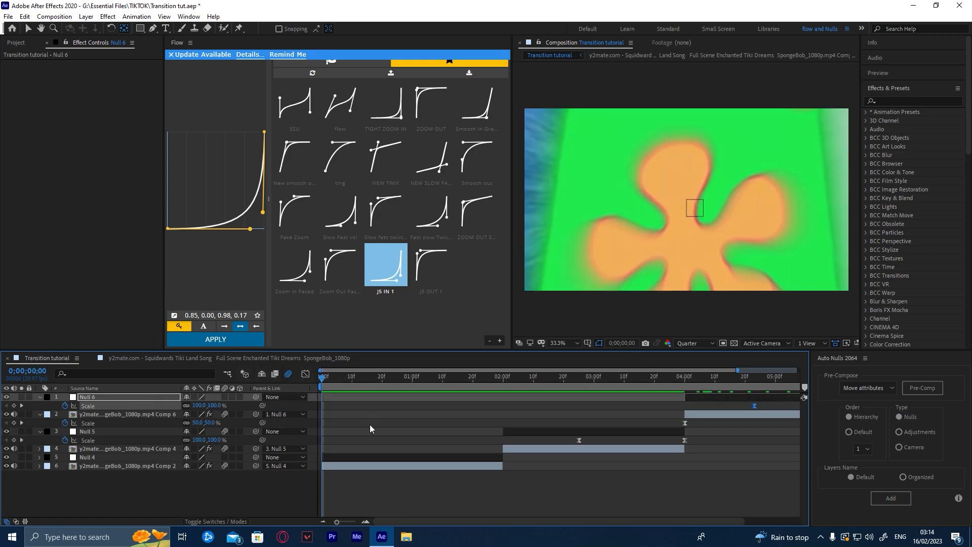
Collapse all layers' keyframed properties and preview the whole three-clip sequence
click(374, 439)
key(u)
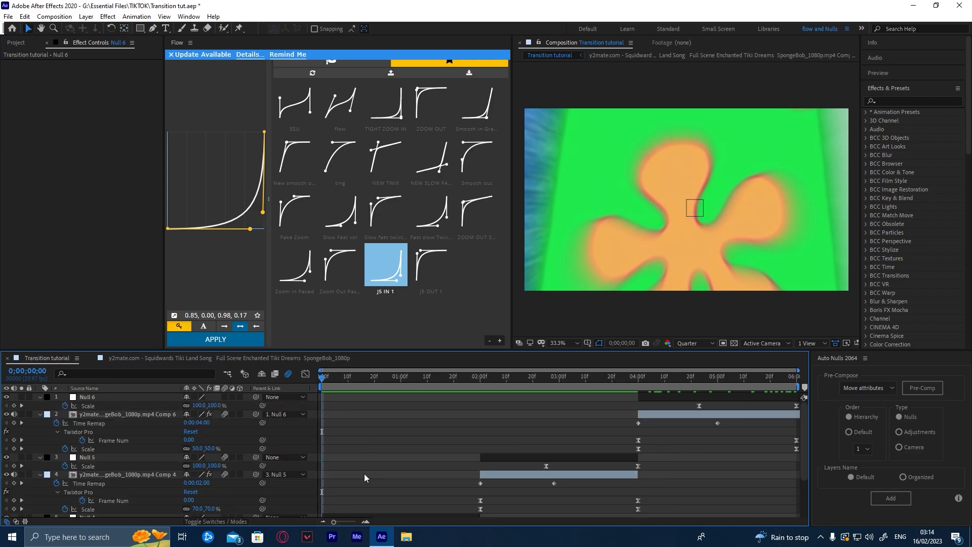
key(u)
key(space)
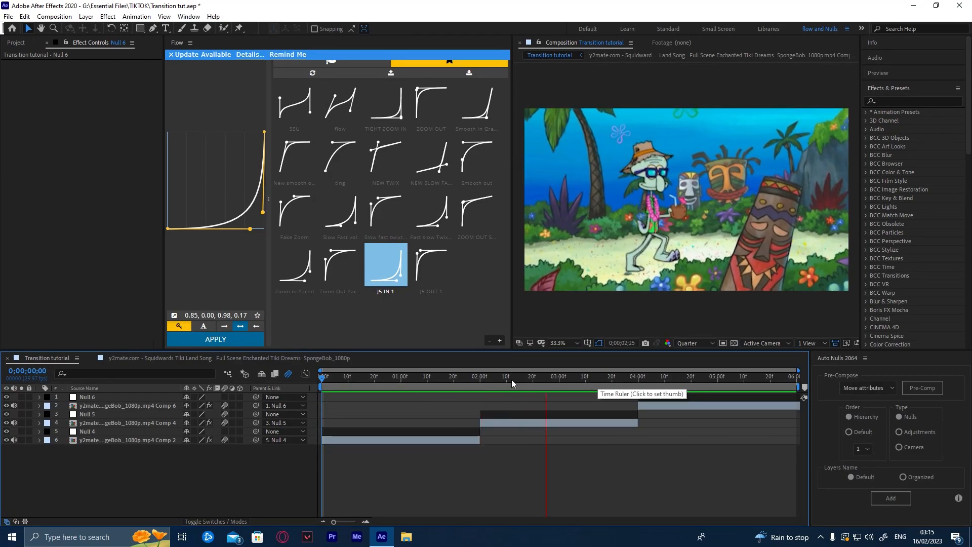
Set the second clip's Scale to 50% at its first frame, 0;00;02;00
drag(512, 378, 480, 388)
click(490, 421)
key(u)
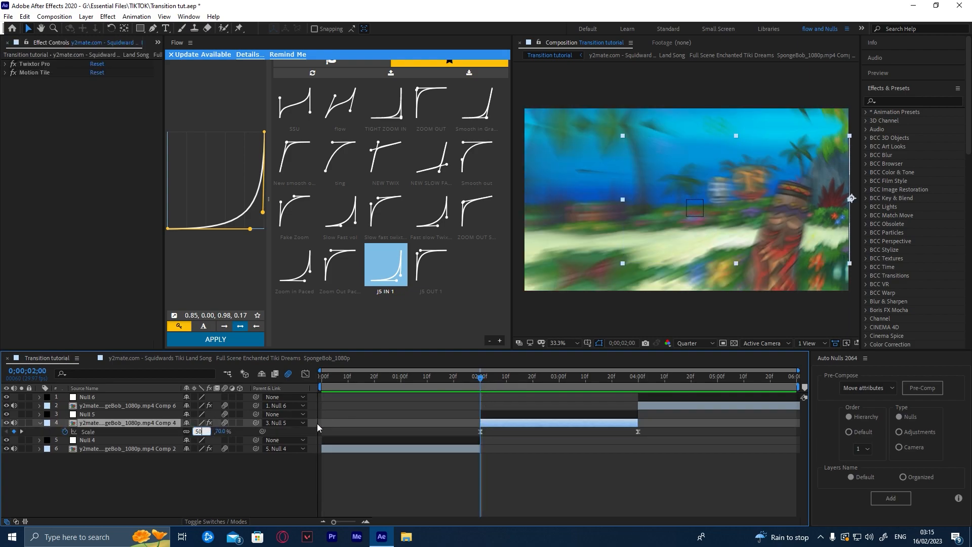
text(50)
key(Return)
Steepen the start of the second clip's Scale curve in the graph editor and check the frames around the first cut
click(305, 374)
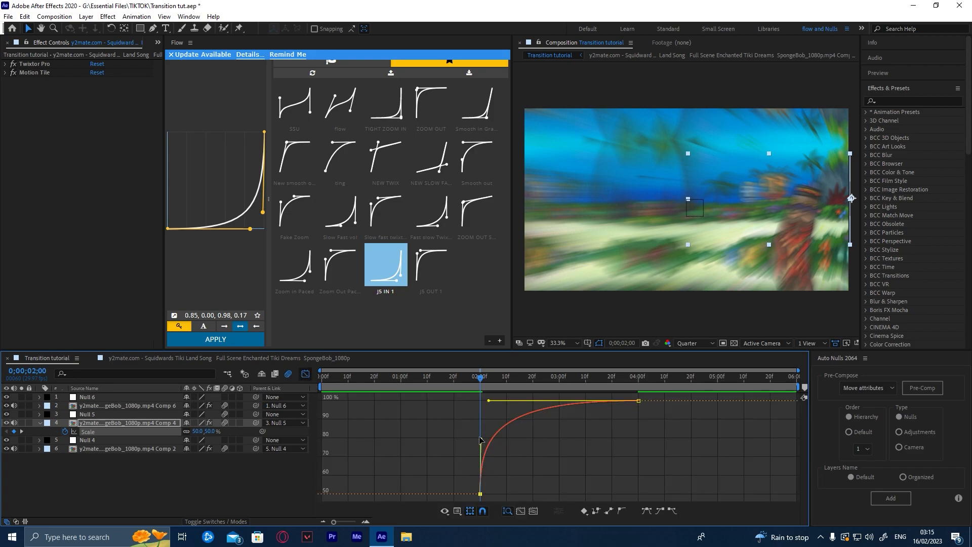
drag(480, 439, 482, 409)
key(space)
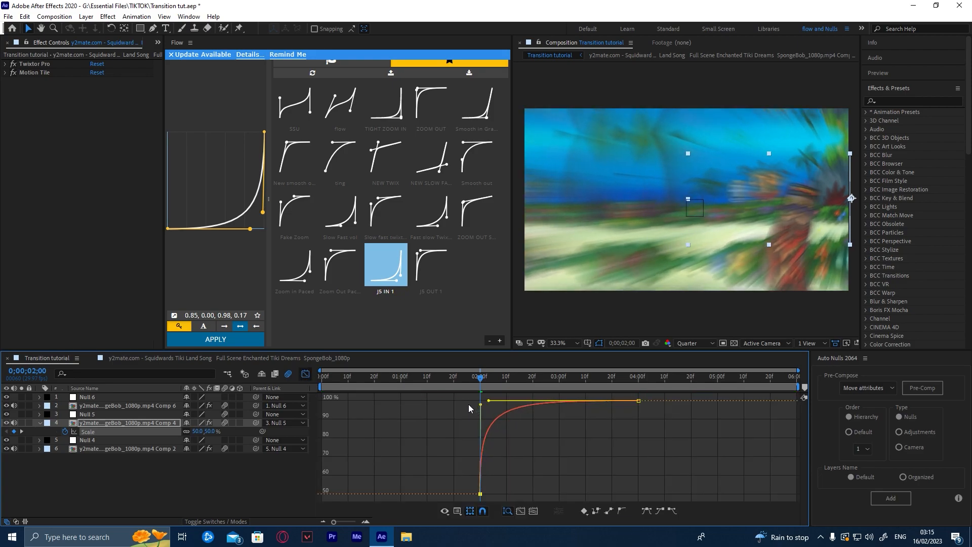
click(481, 387)
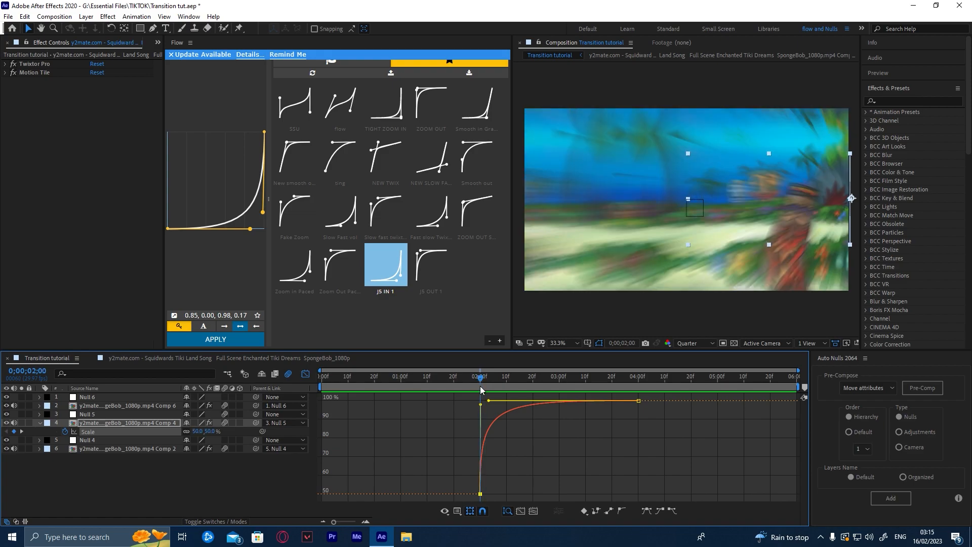
drag(482, 392, 475, 392)
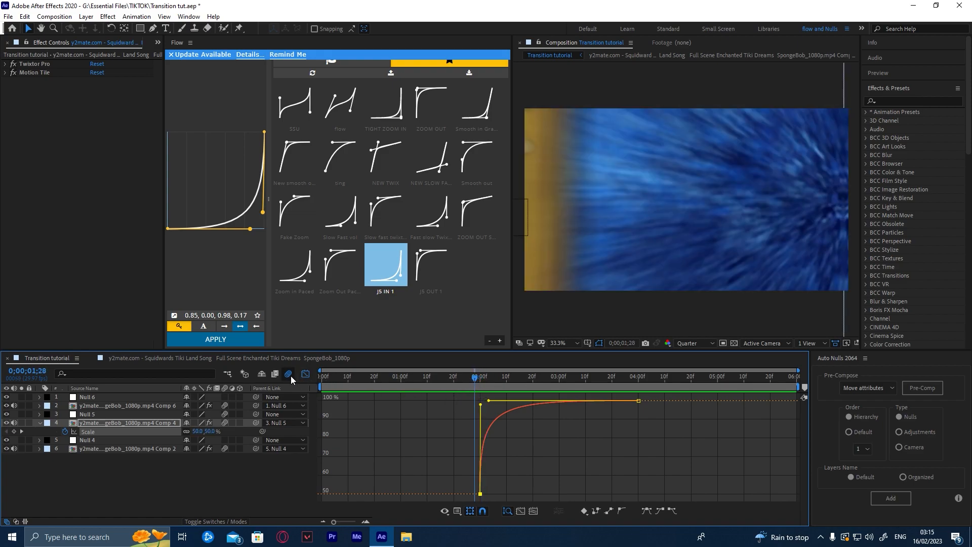
click(305, 374)
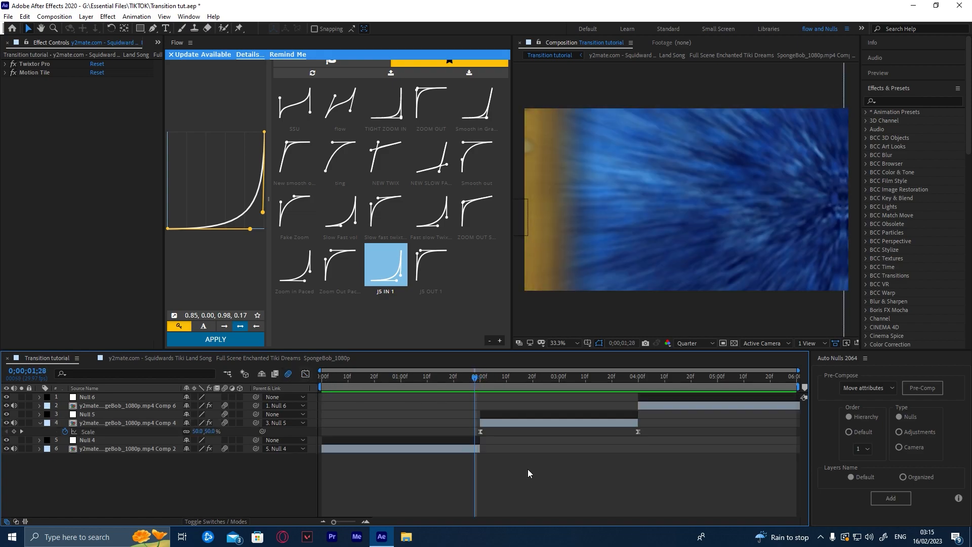
Collapse the layers' properties and add an adjustment layer directly above the first clip's null
key(u)
key(u)
key(u)
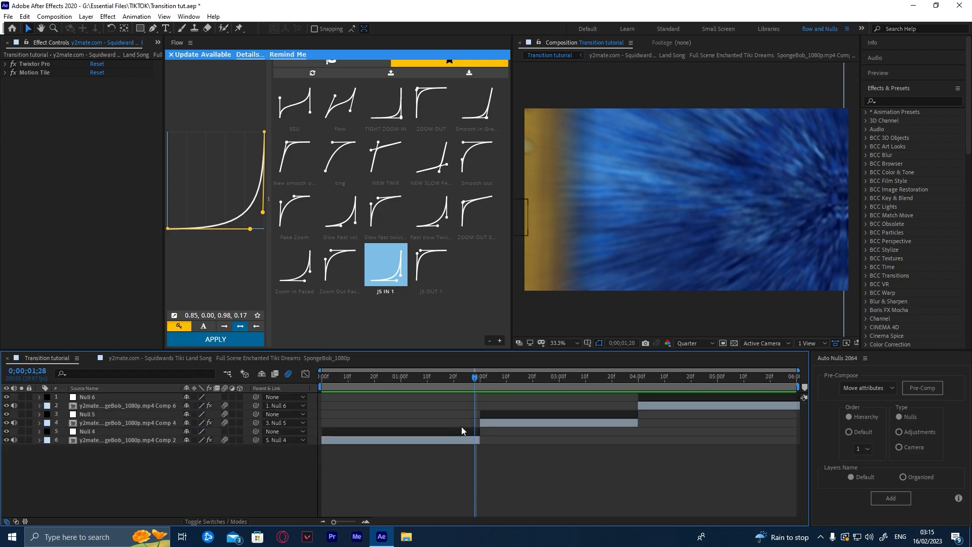
click(462, 430)
key(ctrl+alt+y)
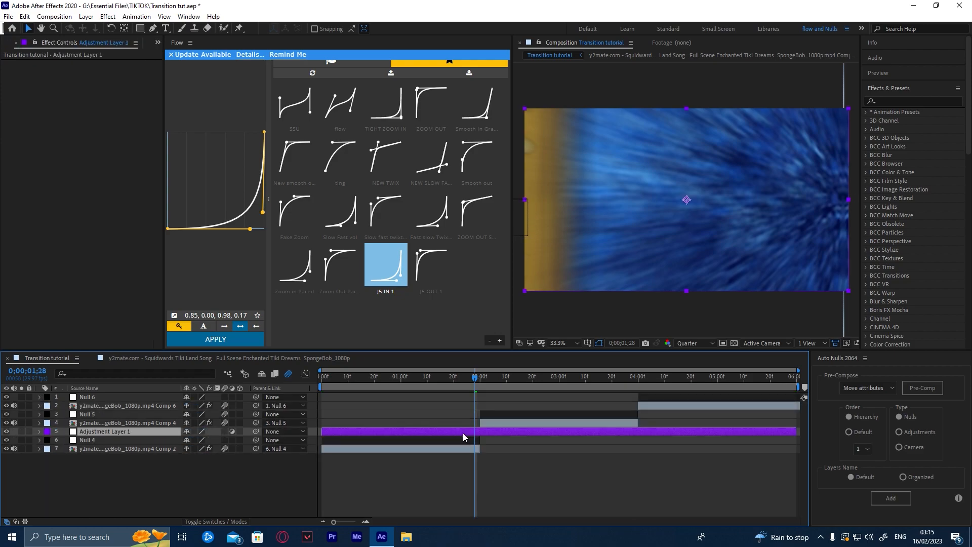
Apply the Warp effect to the adjustment layer with the FishEye style and a Bend of 0
drag(424, 386, 420, 387)
key(ctrl+space)
text(w)
key(BackSpace)
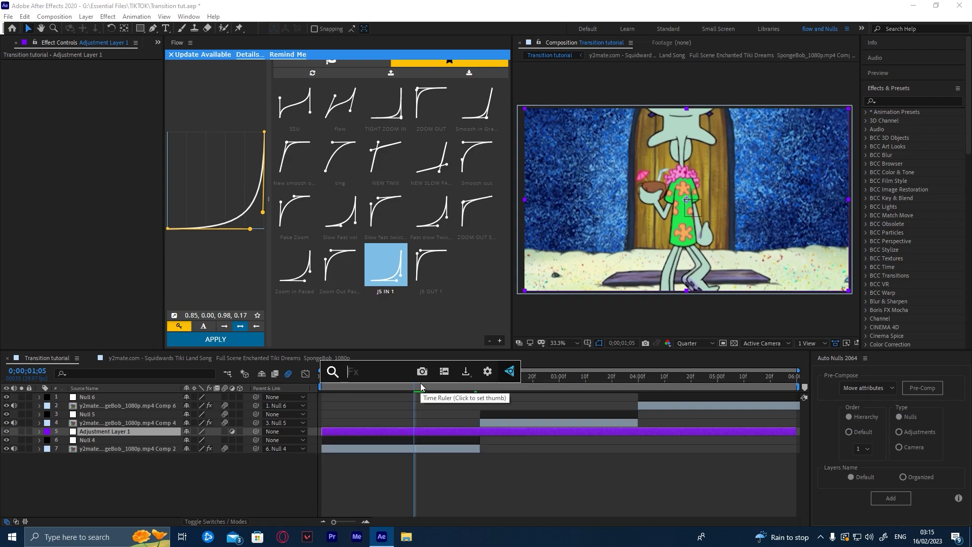
text(warp)
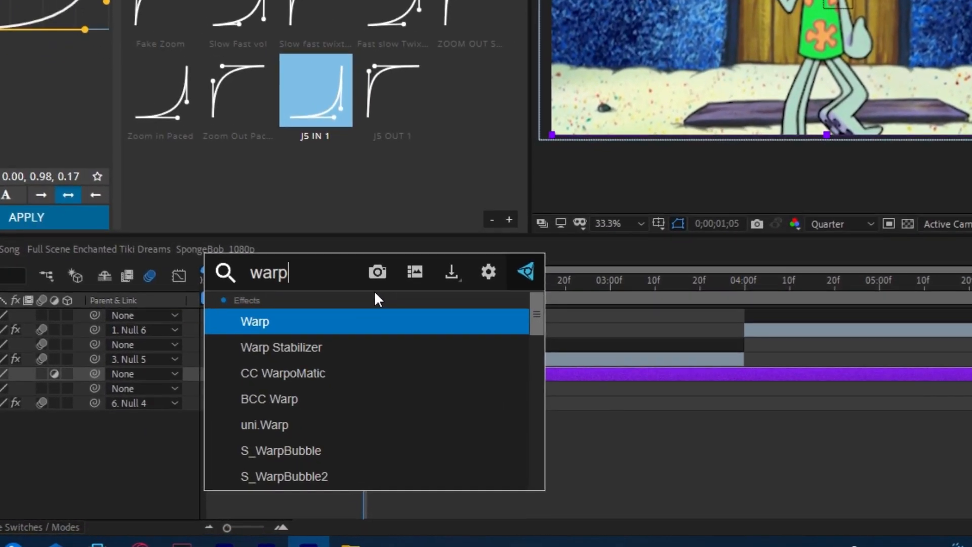
key(Return)
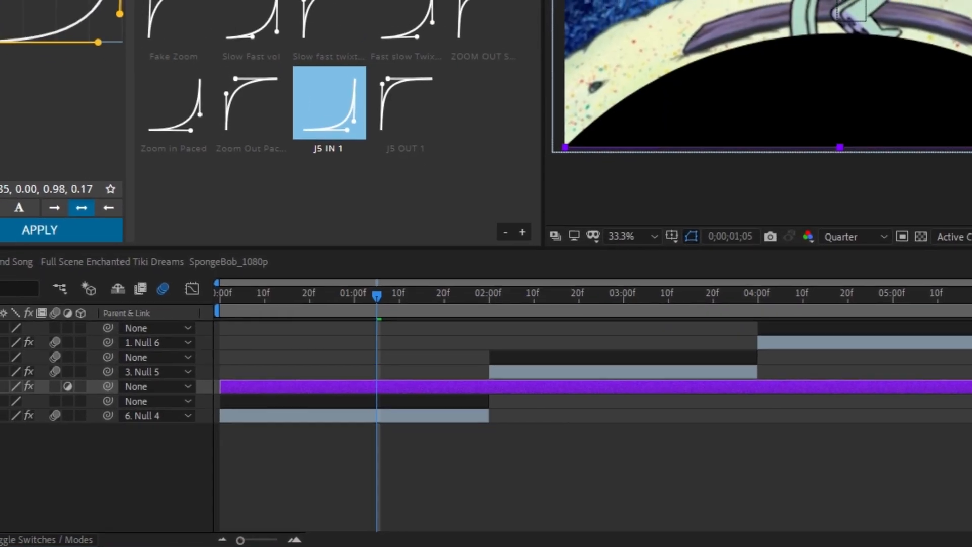
click(176, 60)
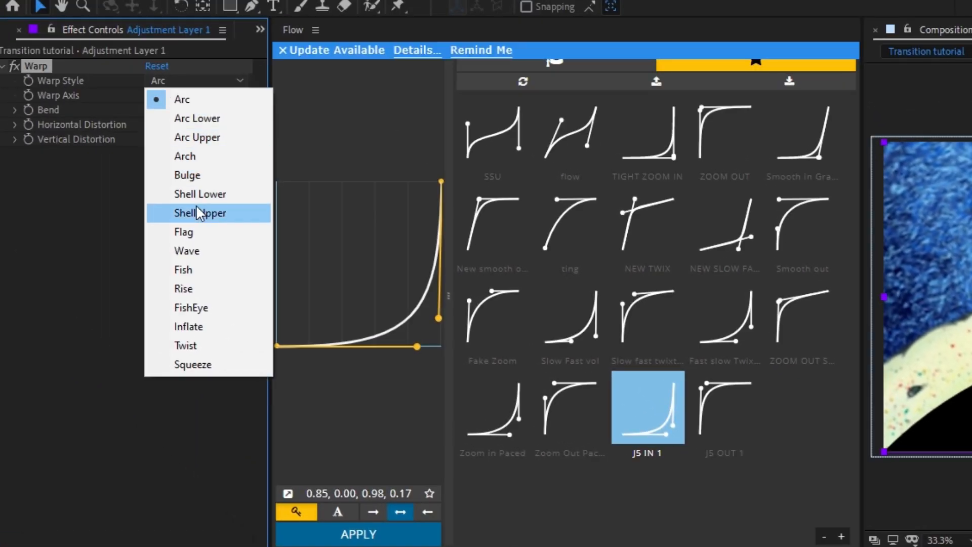
click(209, 306)
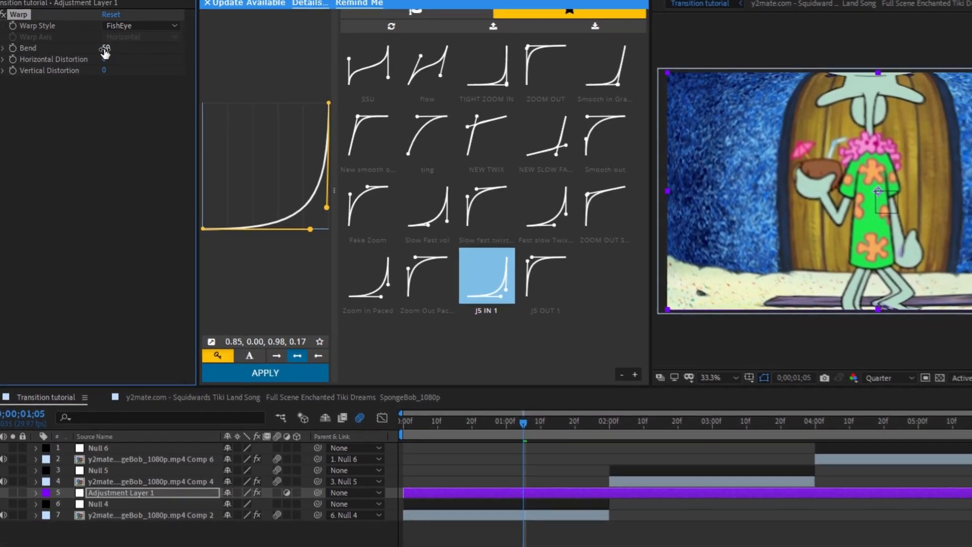
click(128, 79)
text(0)
key(Return)
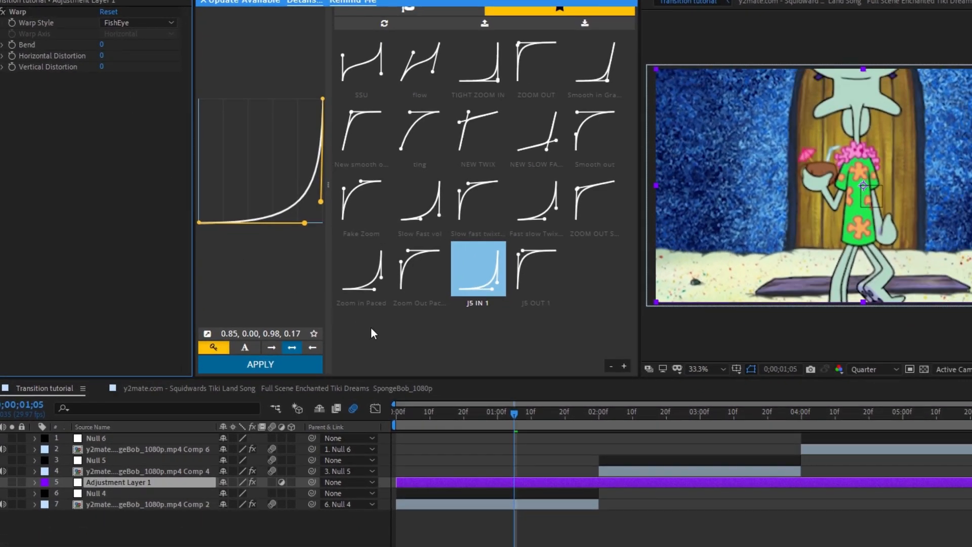
Split the adjustment layer at 0;00;01;05 and delete the part before it
key(ctrl+shift+d)
click(508, 491)
key(Delete)
click(521, 484)
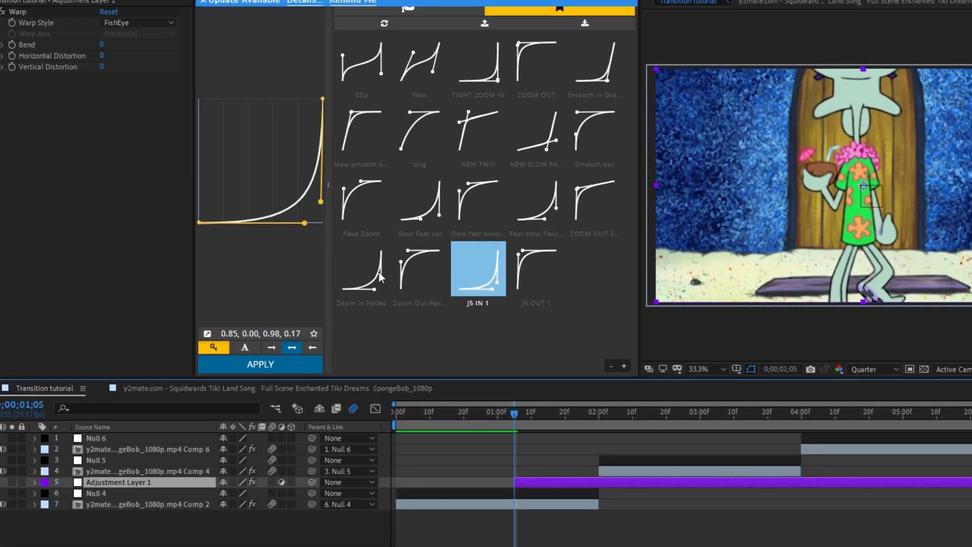
Keyframe the Warp's Bend at the adjustment layer's start and set it to 90 at 0;00;01;16
key(u)
click(544, 478)
drag(544, 456, 522, 456)
mouse_move(539, 392)
mouse_down()
mouse_move(571, 396)
mouse_move(553, 397)
mouse_up()
text(9)
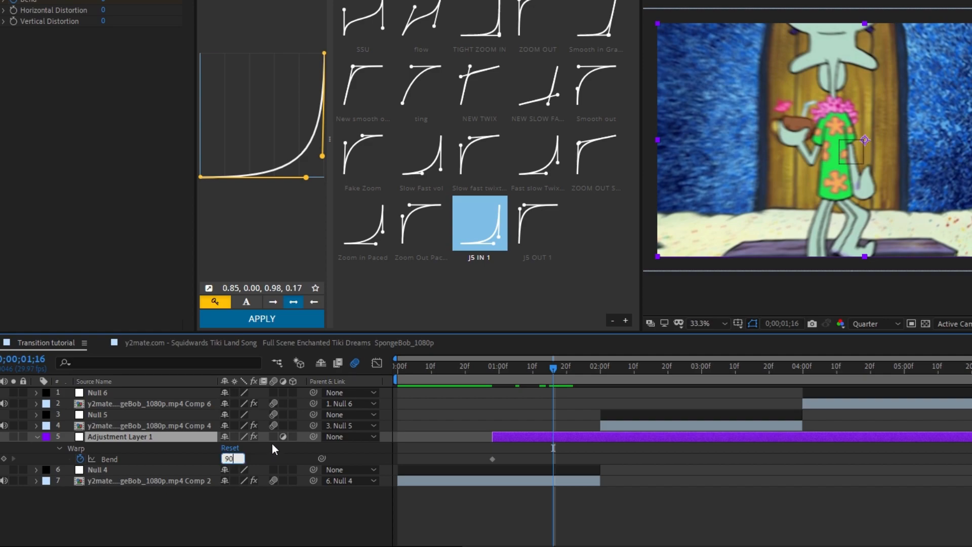
text(0)
click(271, 446)
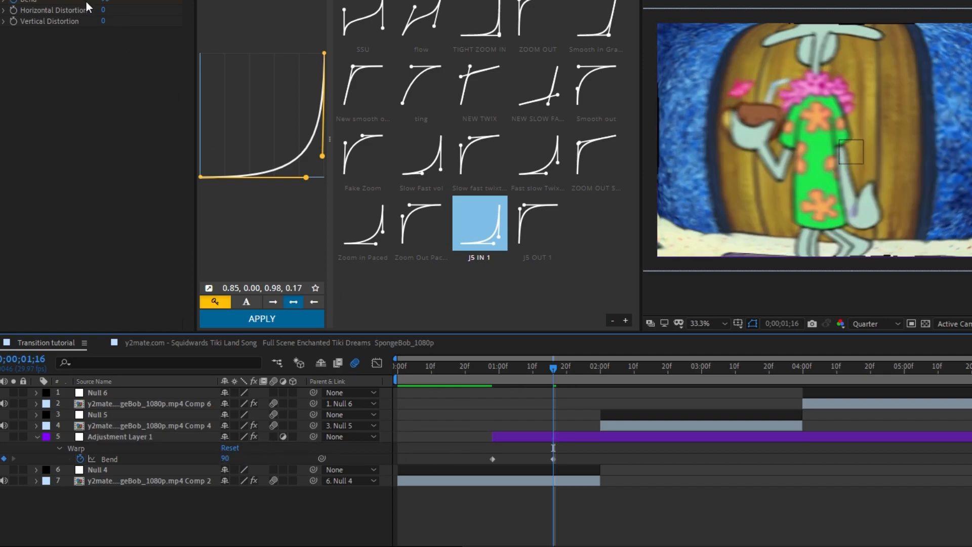
Try a Bend of -90 on the Warp's second keyframe
click(103, 4)
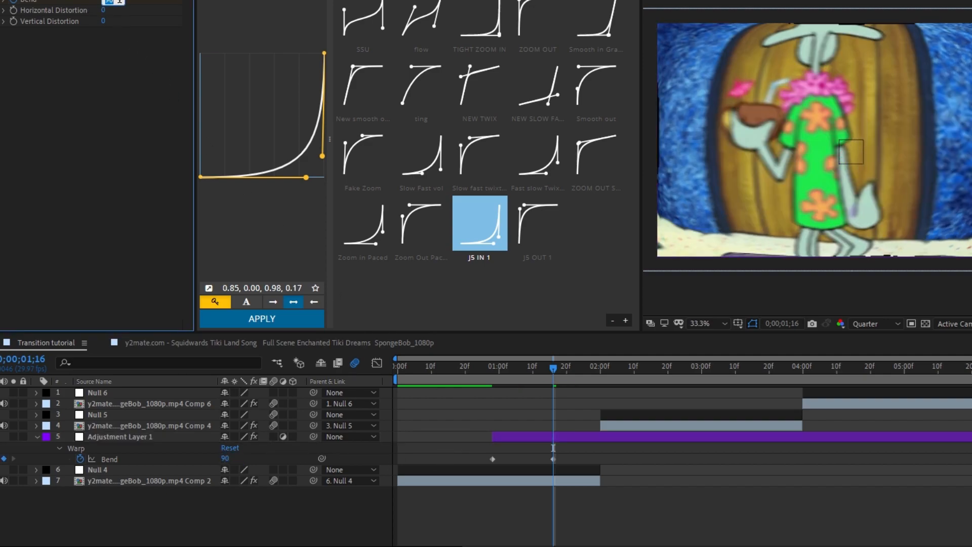
text(-90)
key(Return)
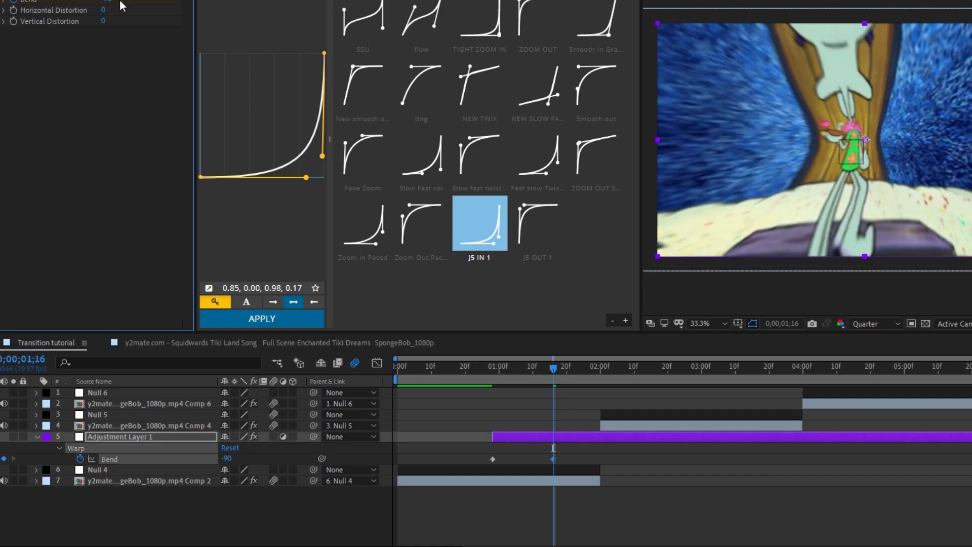
Slide the adjustment layer later so its second Bend keyframe sits at 0;00;01;24, and set that keyframe to 90
drag(537, 369, 522, 383)
drag(594, 437, 711, 448)
mouse_move(519, 371)
mouse_down()
mouse_move(584, 387)
mouse_move(531, 375)
mouse_up()
drag(734, 437, 553, 436)
drag(577, 368, 581, 376)
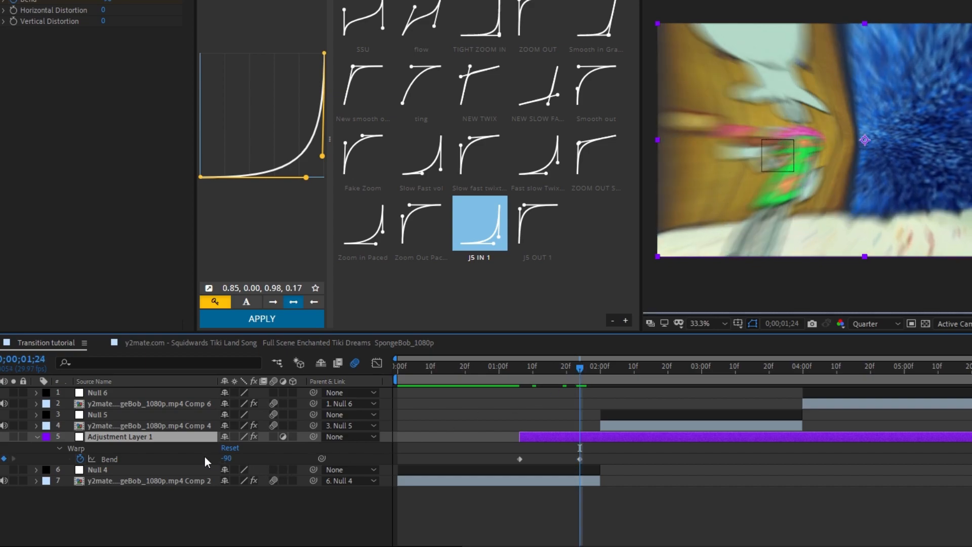
key(Return)
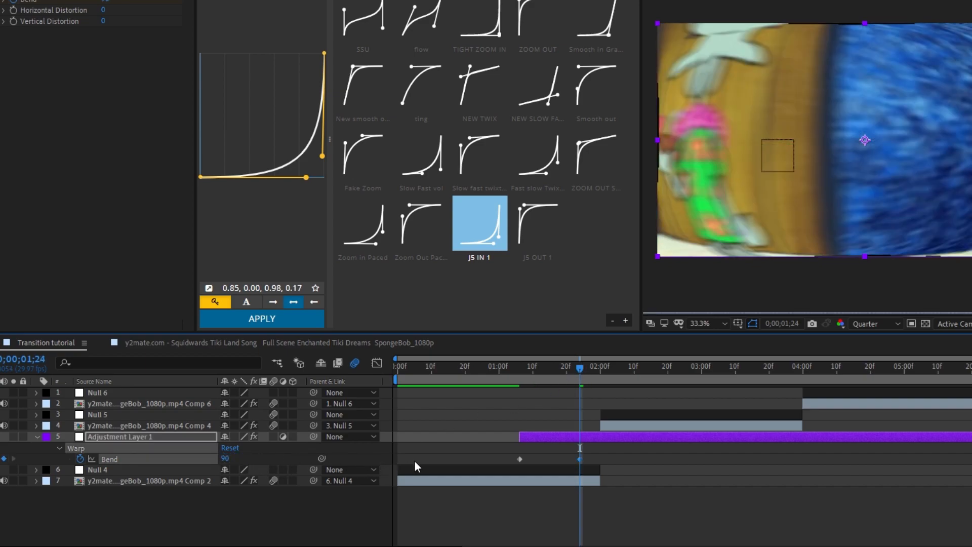
Trim the adjustment layer's end to its second Bend keyframe, slide the layer later across the first cut, and preview it
click(481, 437)
key(alt+bracketright)
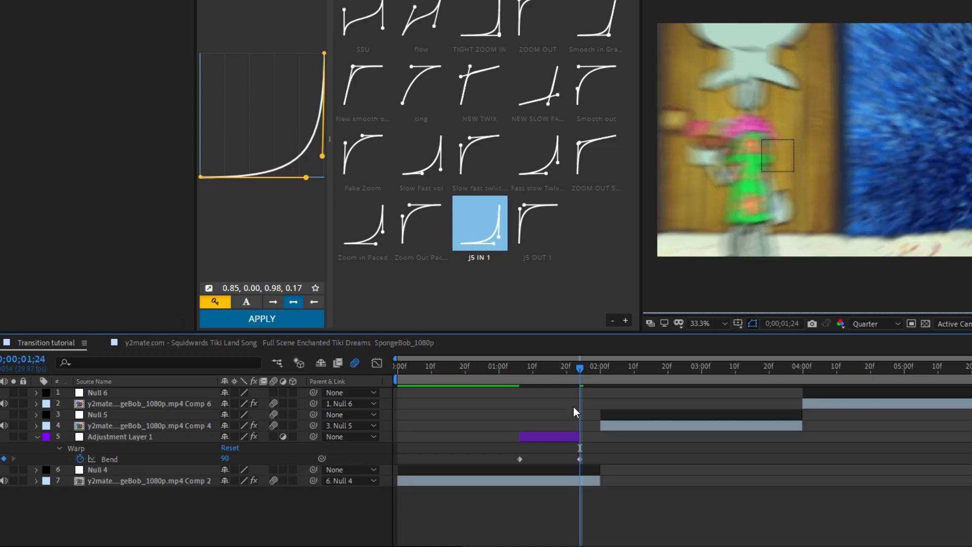
drag(575, 434, 601, 434)
drag(566, 378, 546, 382)
key(space)
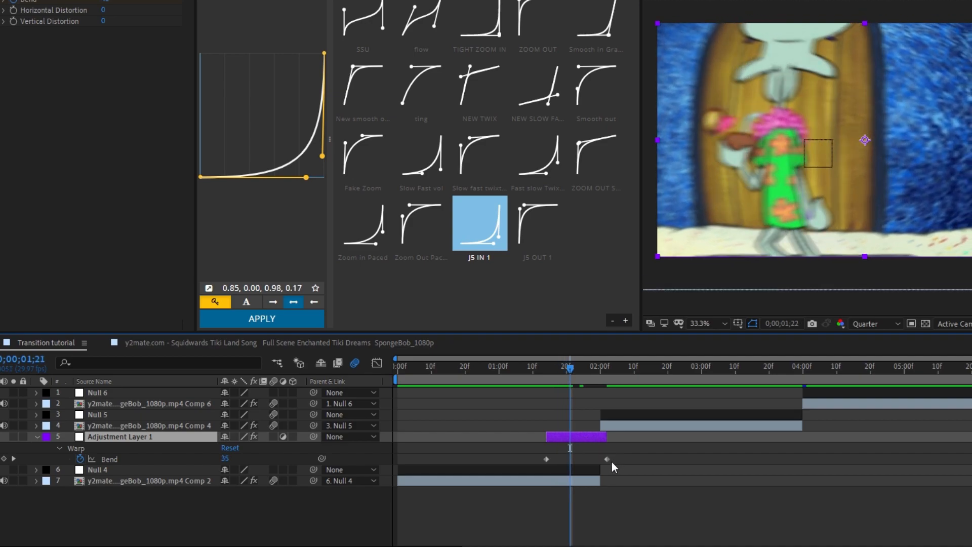
Move the adjustment layer's last Bend keyframe back to 0;00;01;24 and cut off the layer after that frame
drag(607, 458, 578, 461)
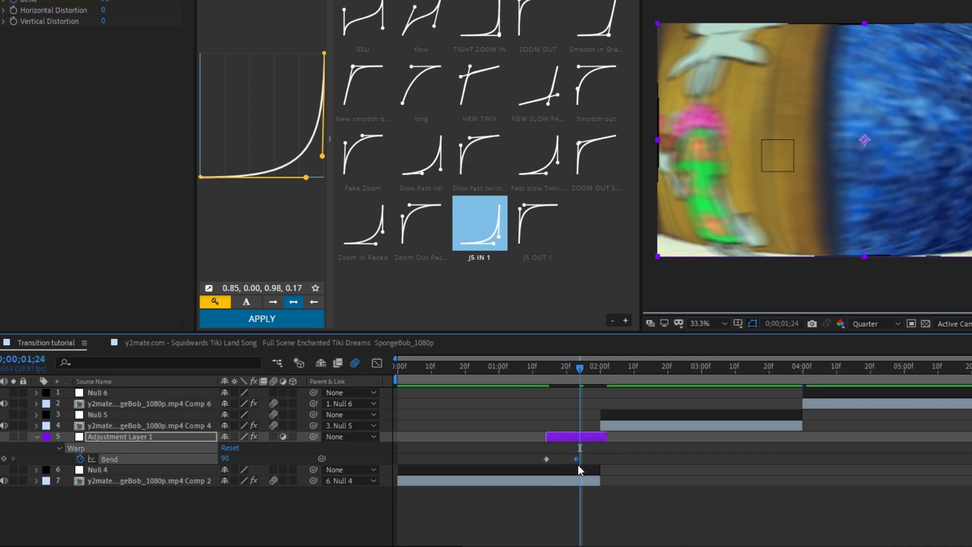
key(ctrl+shift+d)
key(Delete)
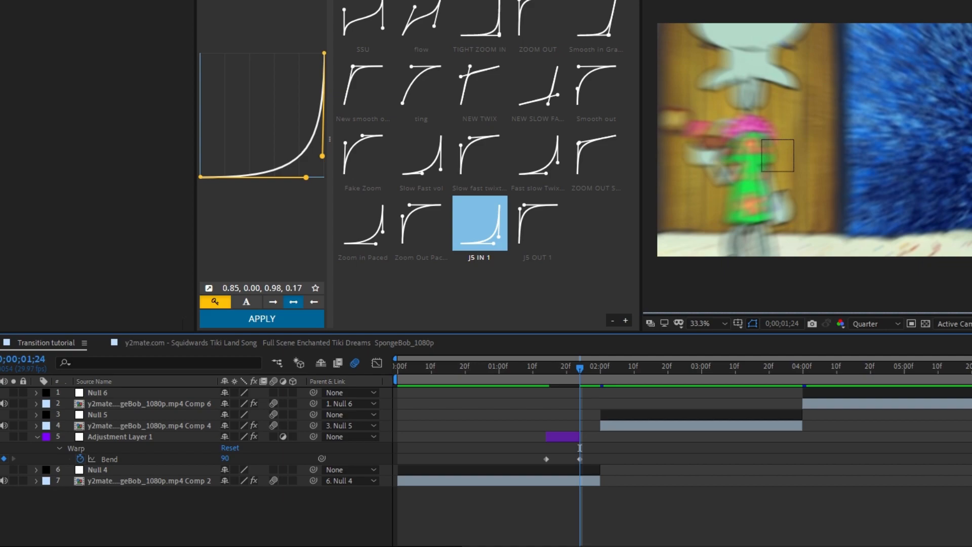
Slide the adjustment layer to end at the first cut, 0;00;02;00, and apply Easy Ease to both Bend keyframes
key(=)
drag(569, 436, 534, 464)
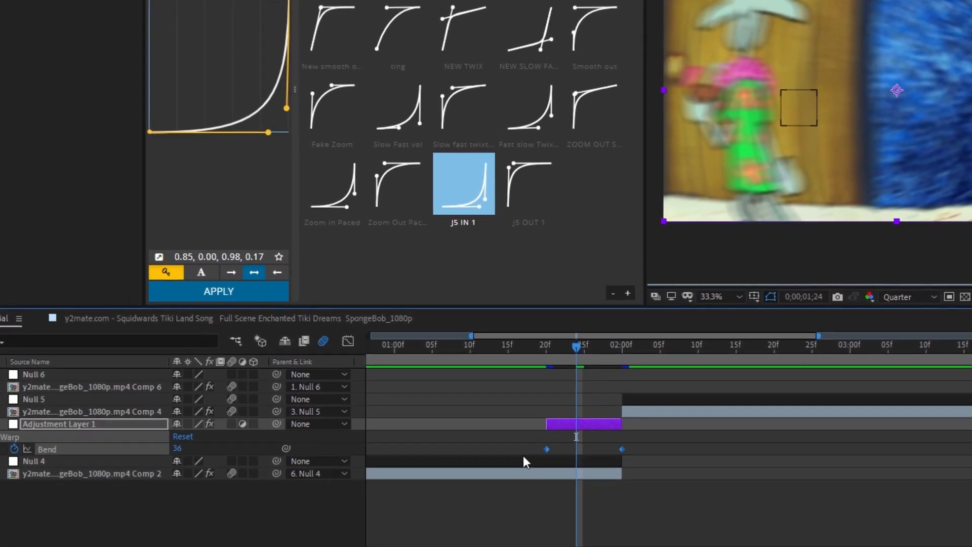
key(F9)
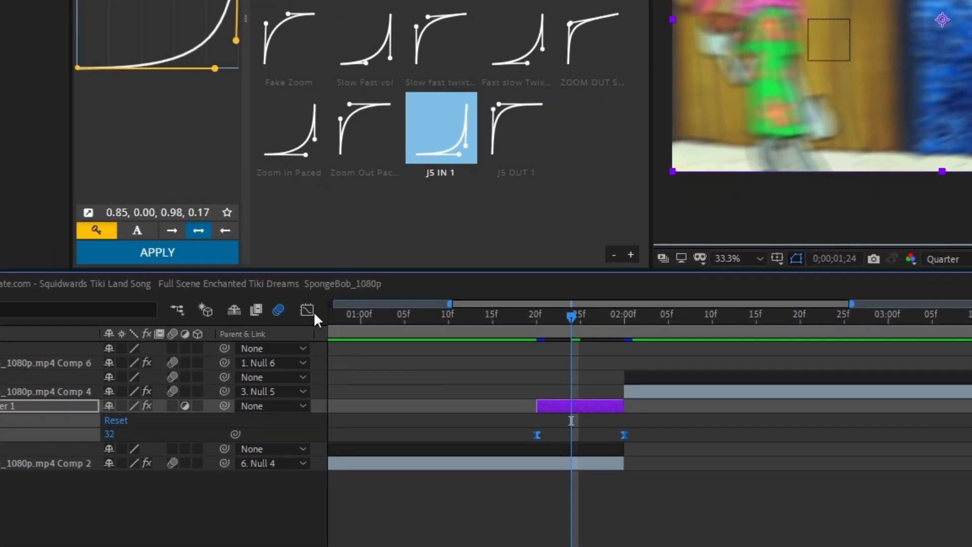
Reshape the Bend curve in the graph editor to start slowly and rise steeply into 0;00;02;00, checking the frames around the cut
key(shift+F3)
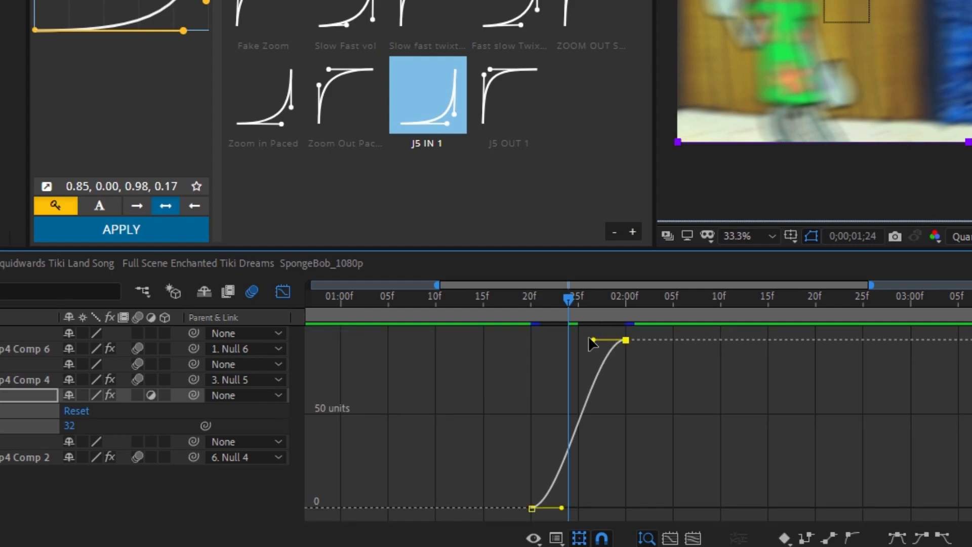
drag(591, 340, 622, 401)
key(ctrl+z)
drag(593, 339, 703, 373)
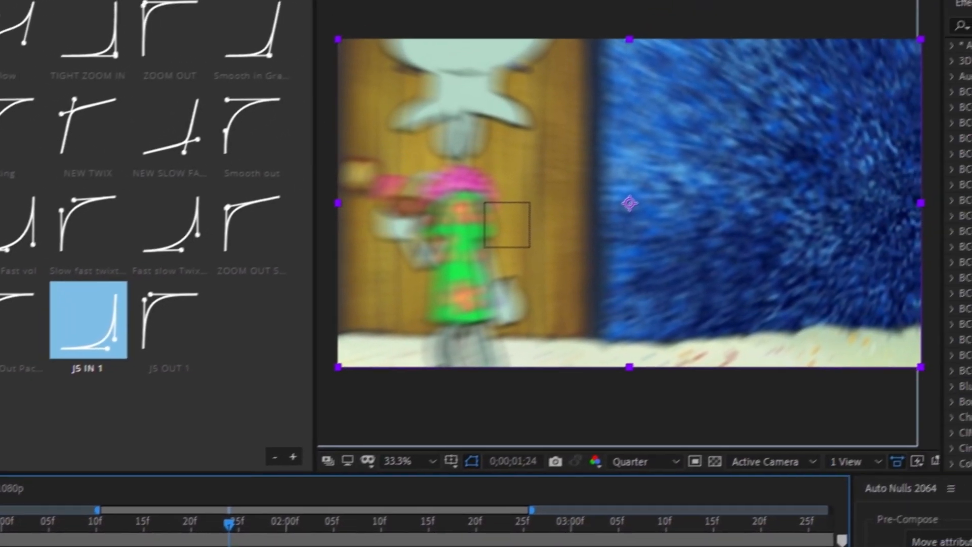
drag(411, 502, 410, 484)
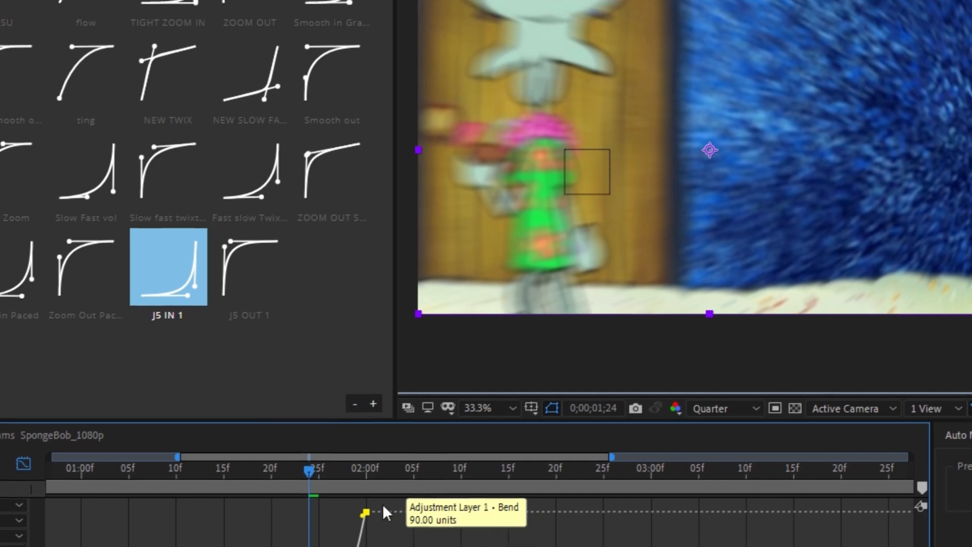
drag(309, 475, 370, 486)
drag(629, 313, 627, 313)
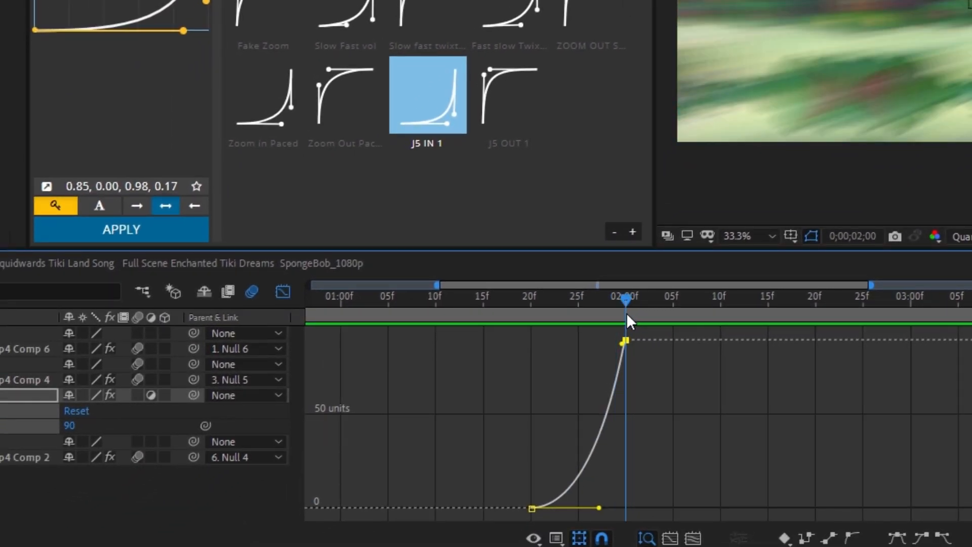
click(282, 292)
Add a second adjustment layer directly above the second clip's null and apply the Warp effect to it
click(632, 368)
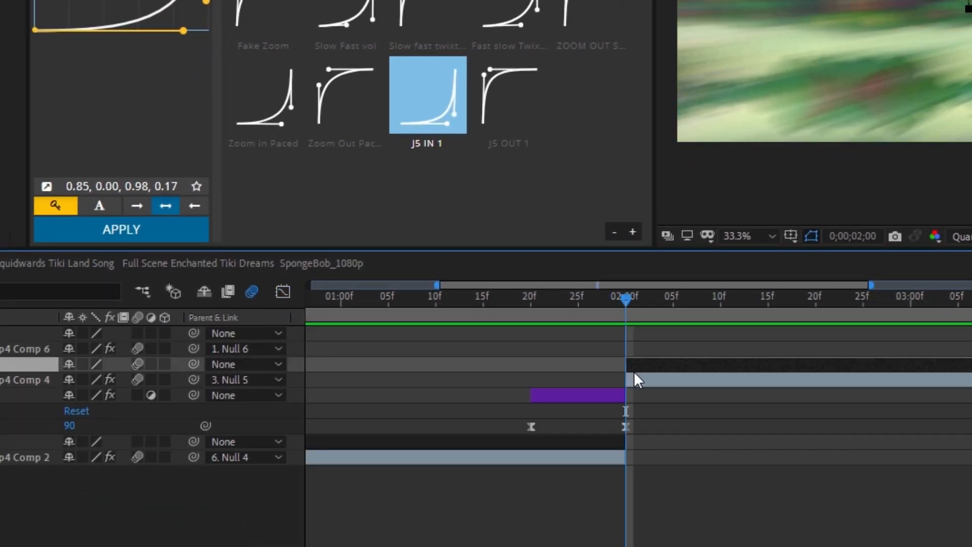
key(ctrl+alt+y)
key(ctrl+space)
text(wa)
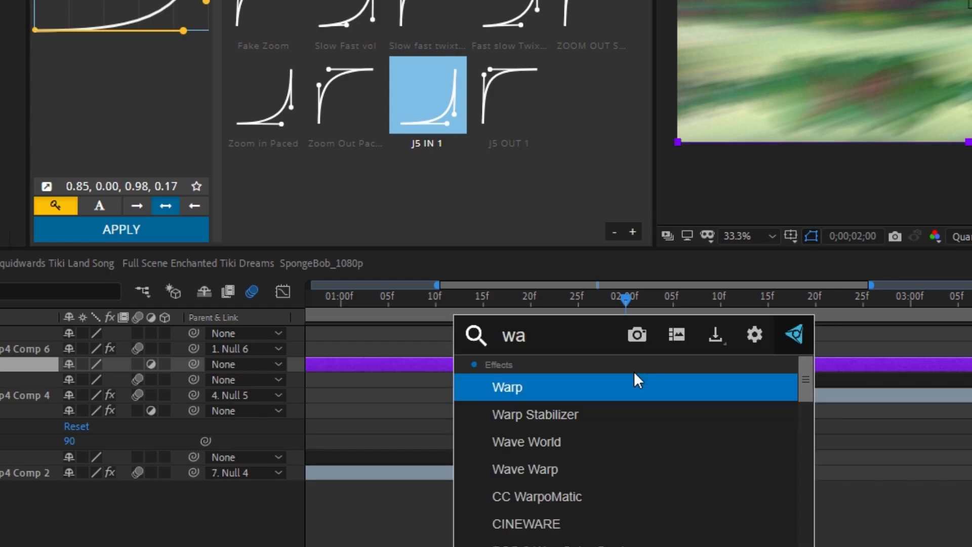
key(Return)
Set the second adjustment layer's Warp to FishEye with a Bend of -90, keyframed at 0;00;02;00
click(100, 7)
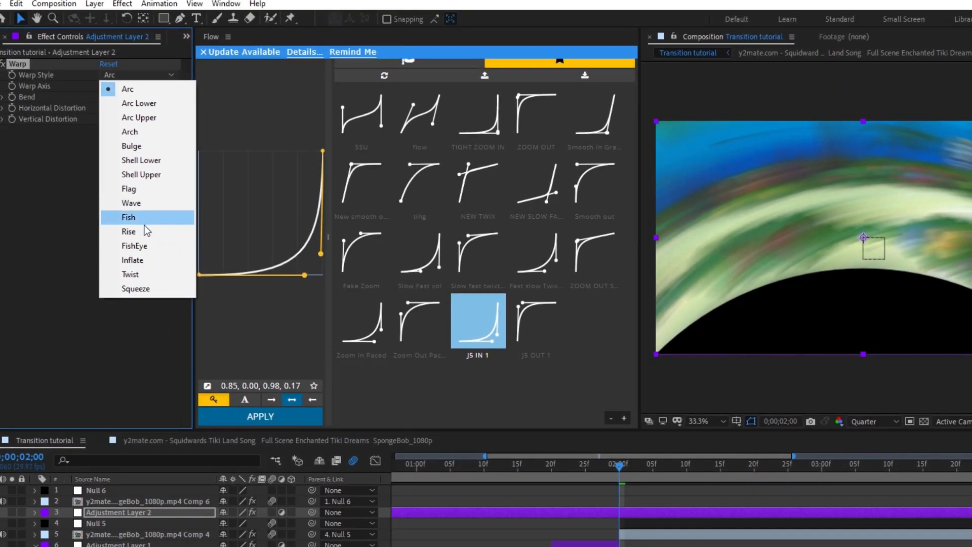
click(161, 260)
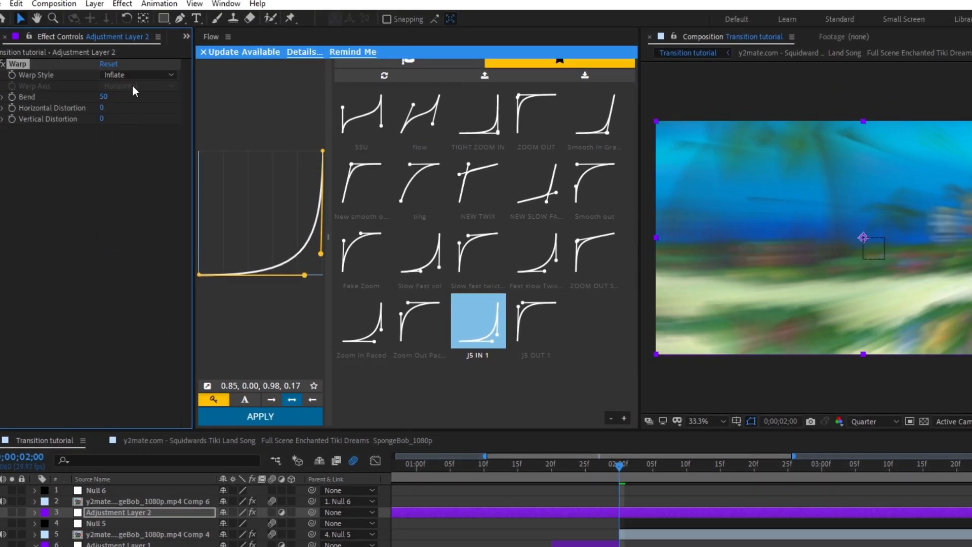
click(133, 76)
click(159, 245)
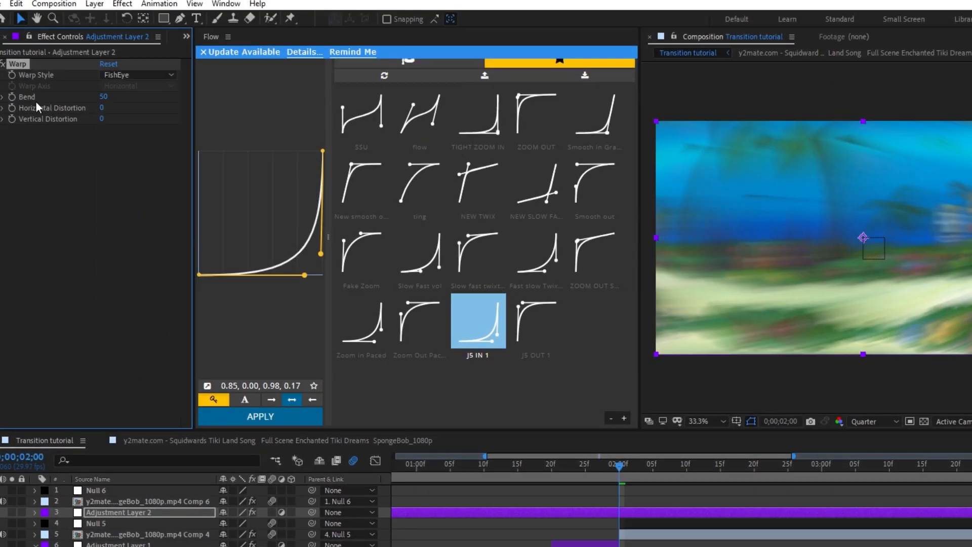
text(-90)
key(Return)
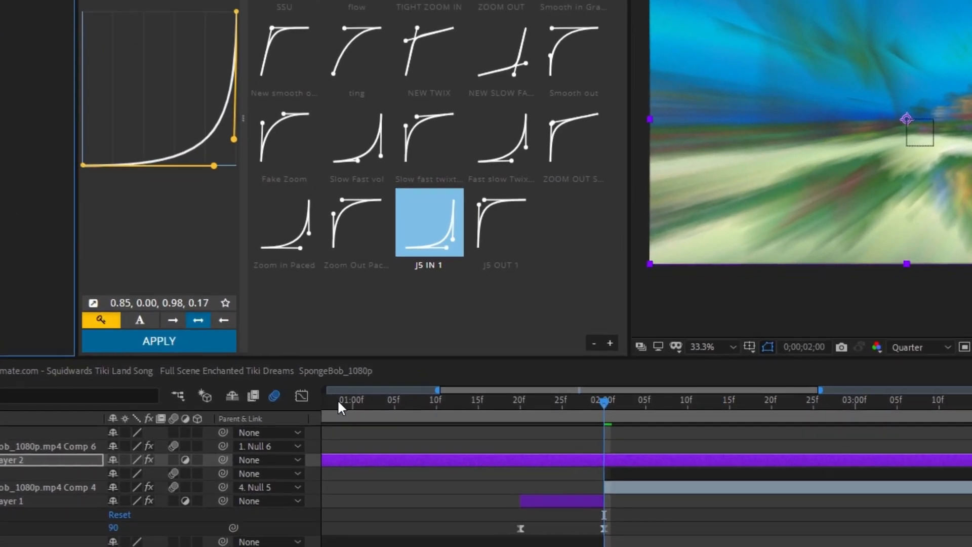
key(u)
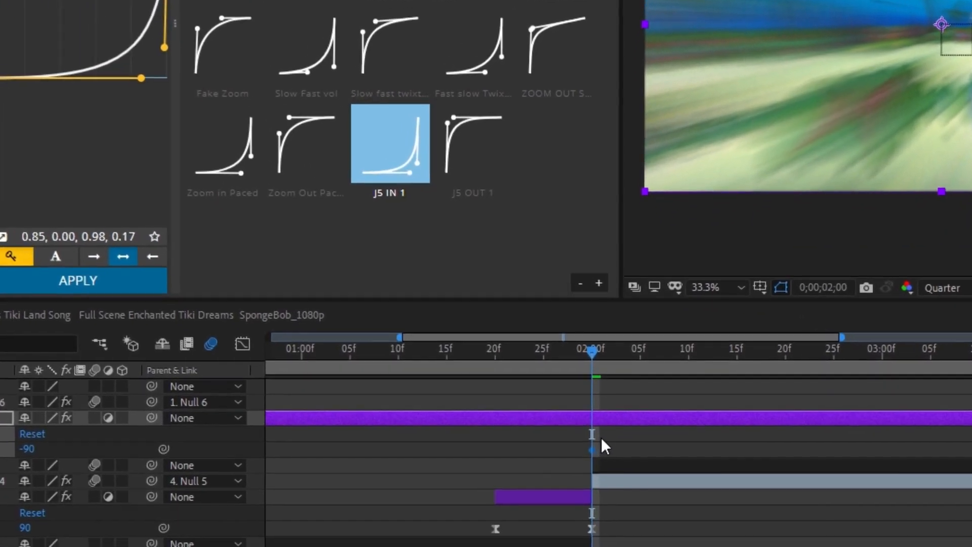
Add a second Bend keyframe to the second adjustment layer at 0;00;02;10
key(Page_Down)
key(Page_Down)
key(Page_Down)
key(Page_Down)
key(Page_Down)
key(Page_Down)
key(Page_Down)
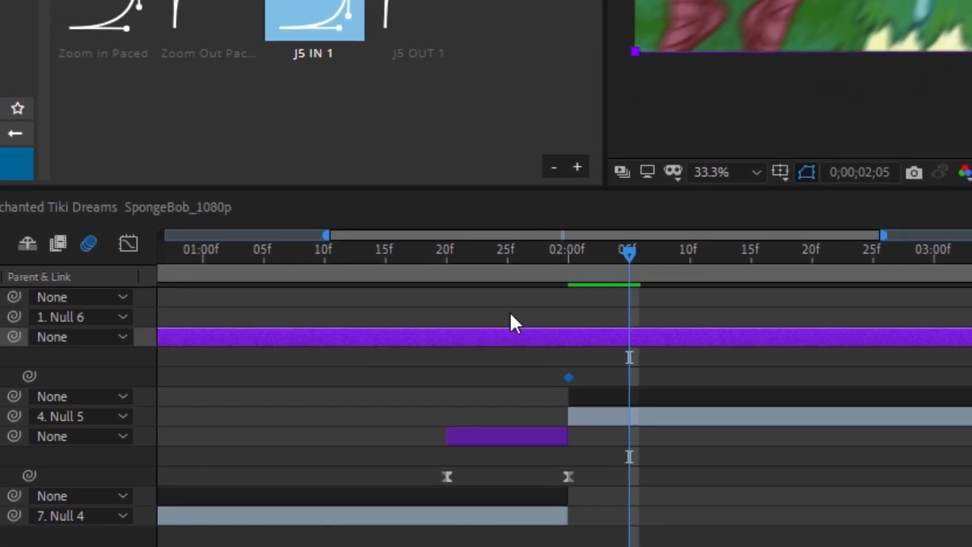
key(Page_Down)
key(Page_Down)
key(Page_Down)
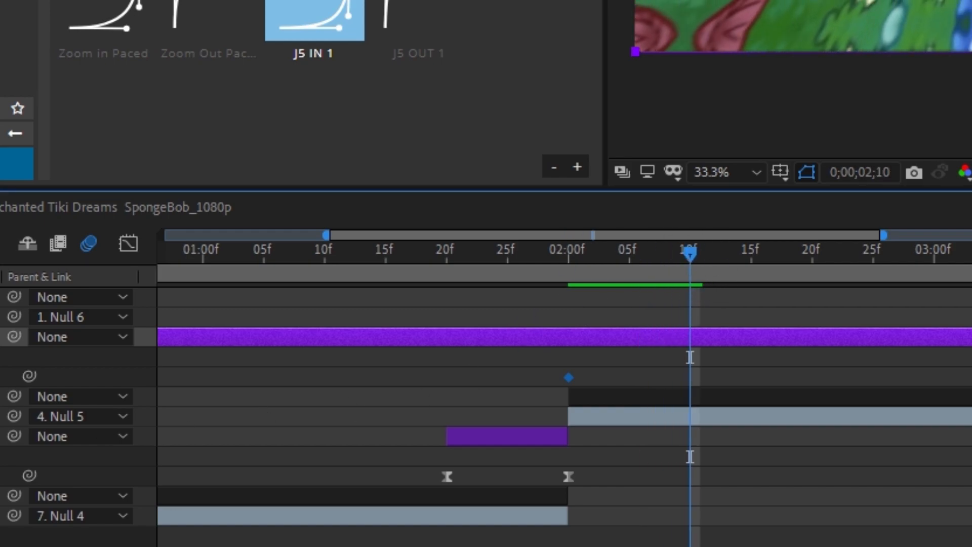
key(Return)
Trim the second adjustment layer to run only from 0;00;02;00 to 0;00;02;10
key(ctrl+shift+d)
key(Delete)
drag(577, 253, 556, 319)
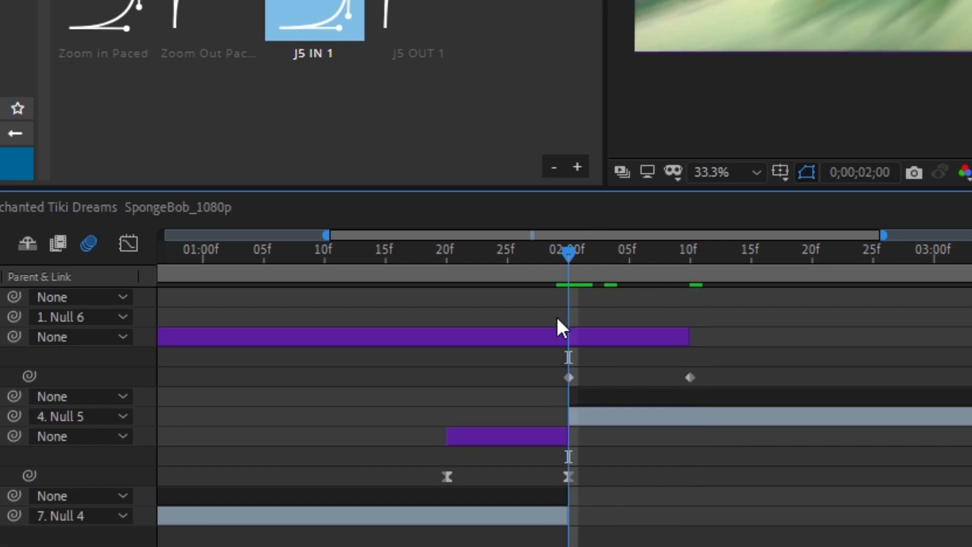
click(556, 338)
key(ctrl+shift+d)
click(534, 354)
key(Delete)
click(571, 336)
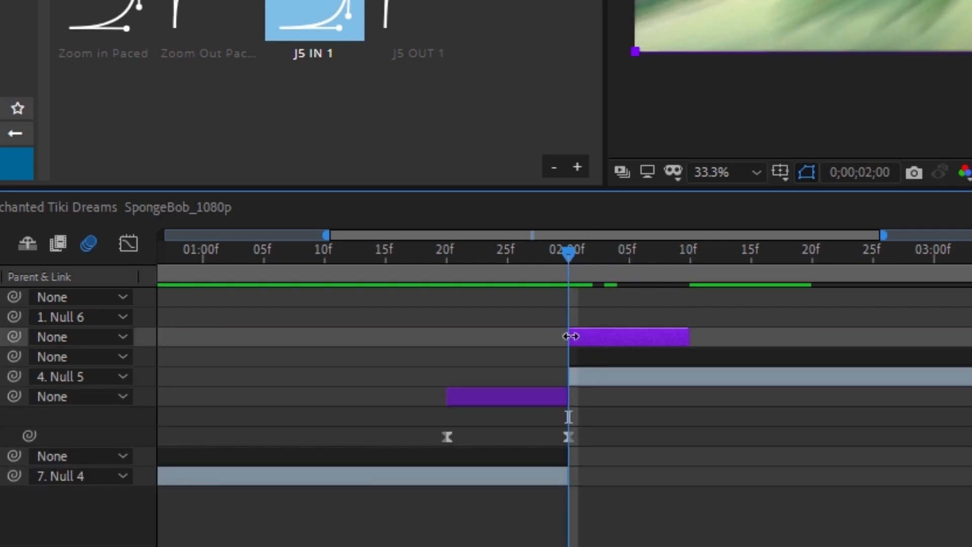
Ease the second adjustment layer's two Bend keyframes in the graph editor for a fast start and a long, smooth slow-down into 0;00;02;10
key(u)
drag(739, 365, 548, 387)
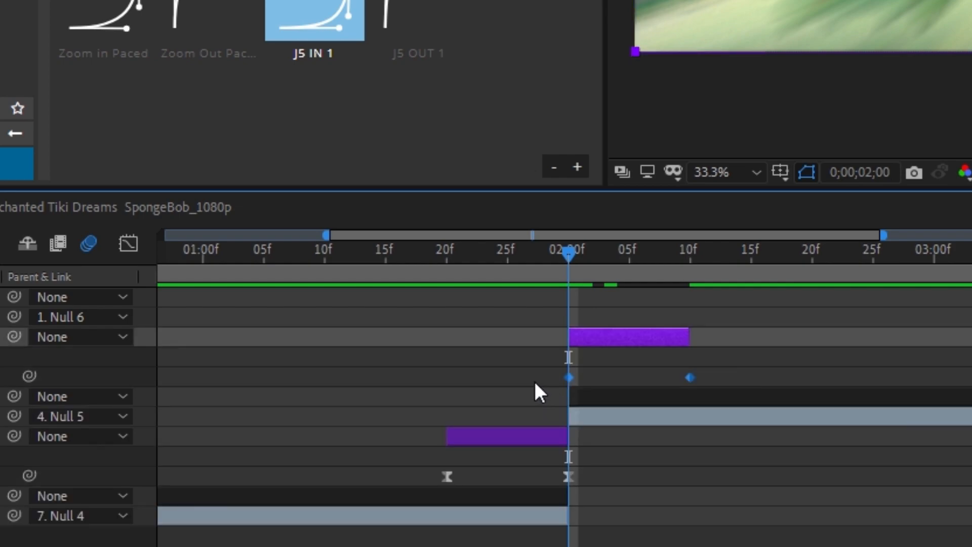
click(129, 244)
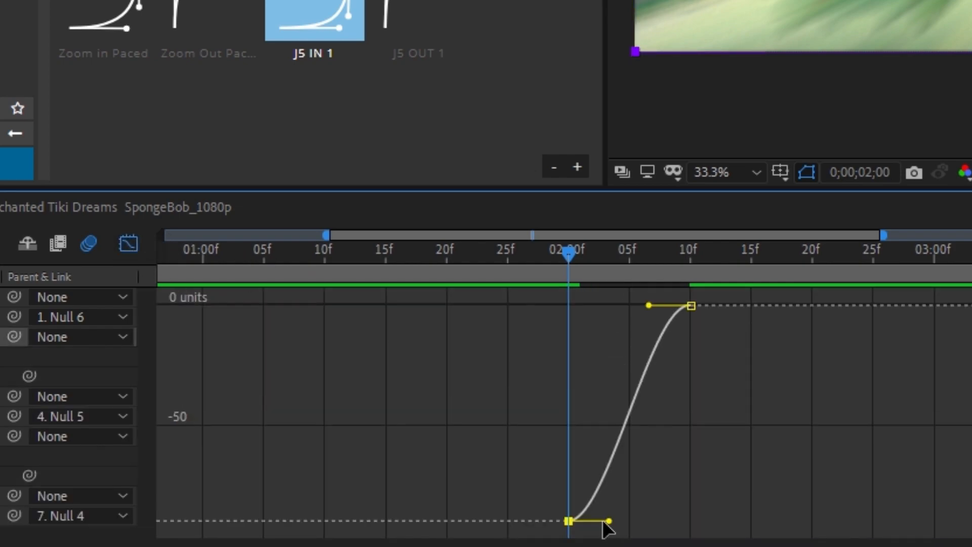
drag(609, 521, 586, 522)
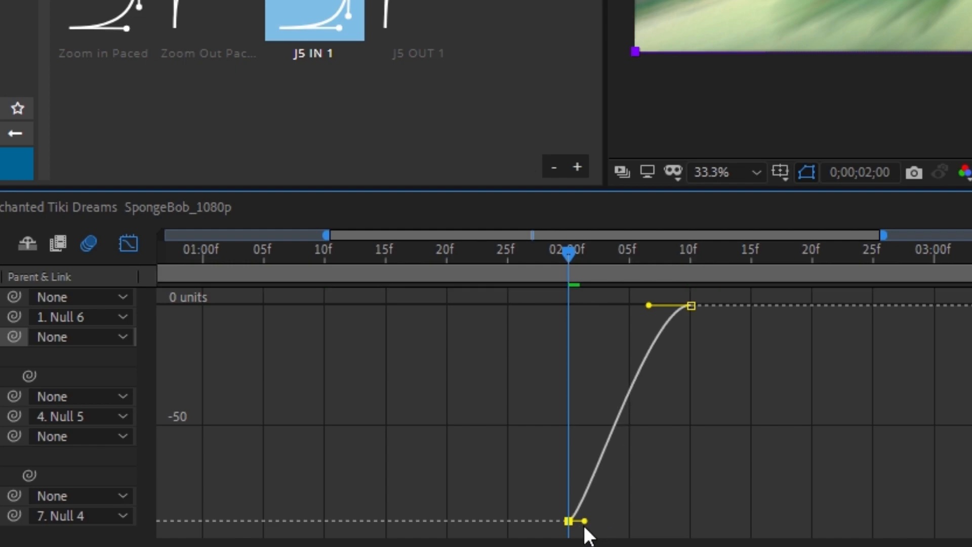
drag(649, 305, 575, 323)
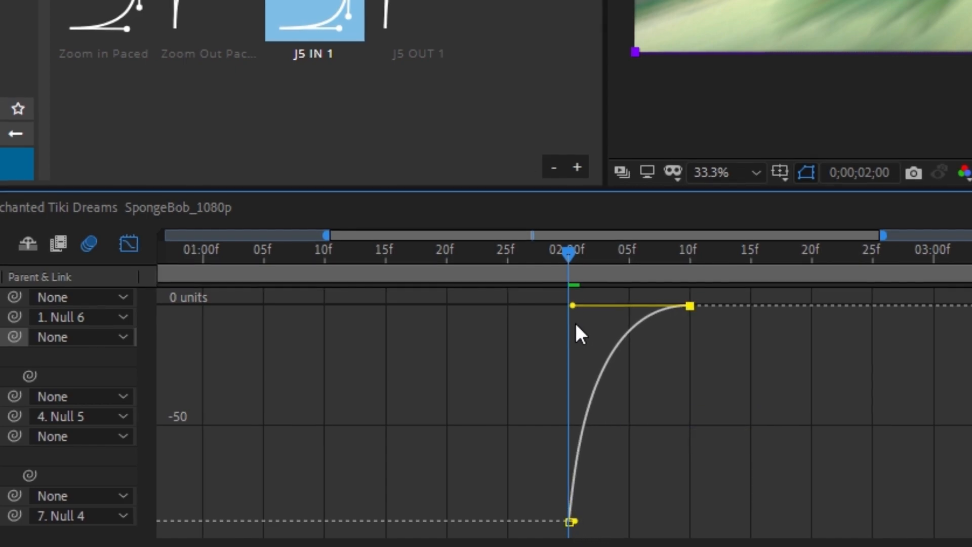
click(128, 244)
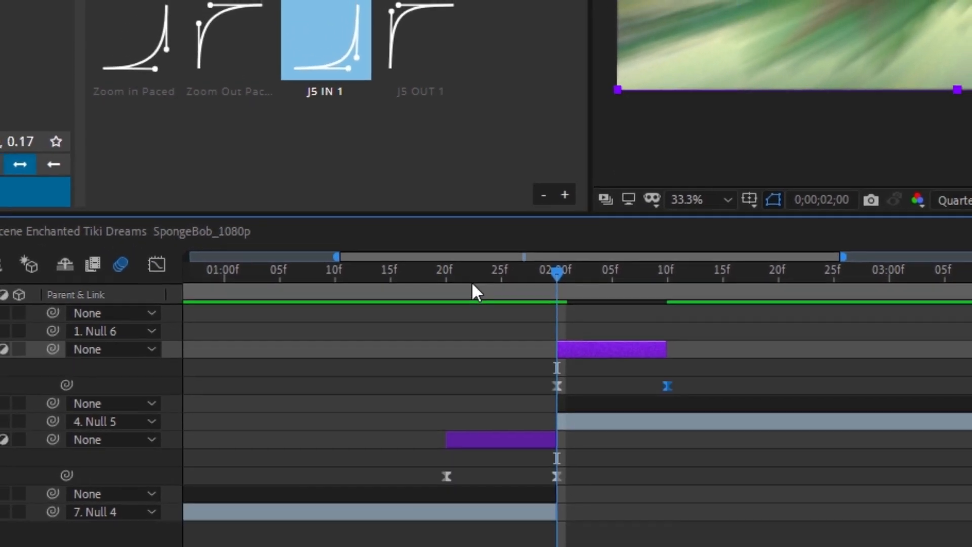
Play back the transition between the first and second clips several times to check the warp around 0;00;02;00
drag(468, 277, 289, 308)
click(650, 486)
key(space)
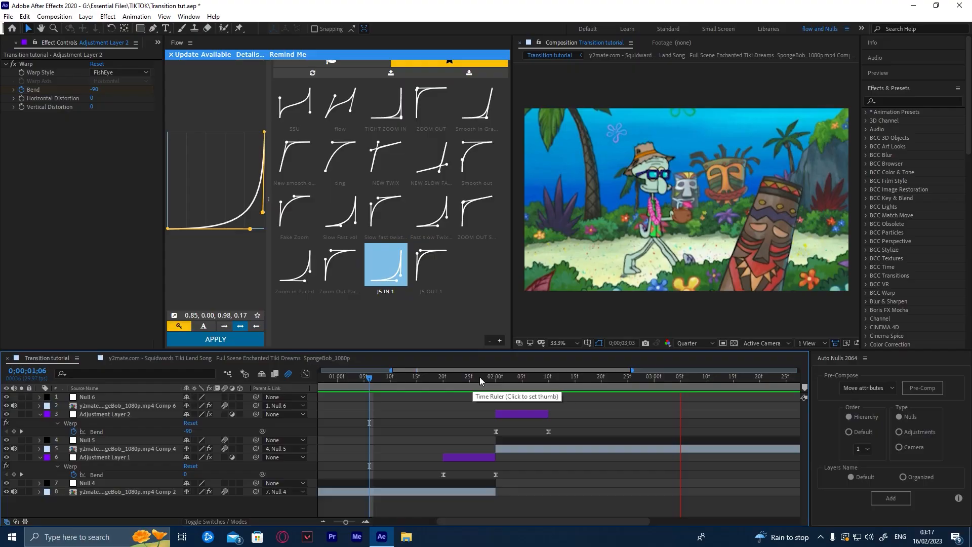
drag(480, 378, 348, 388)
key(space)
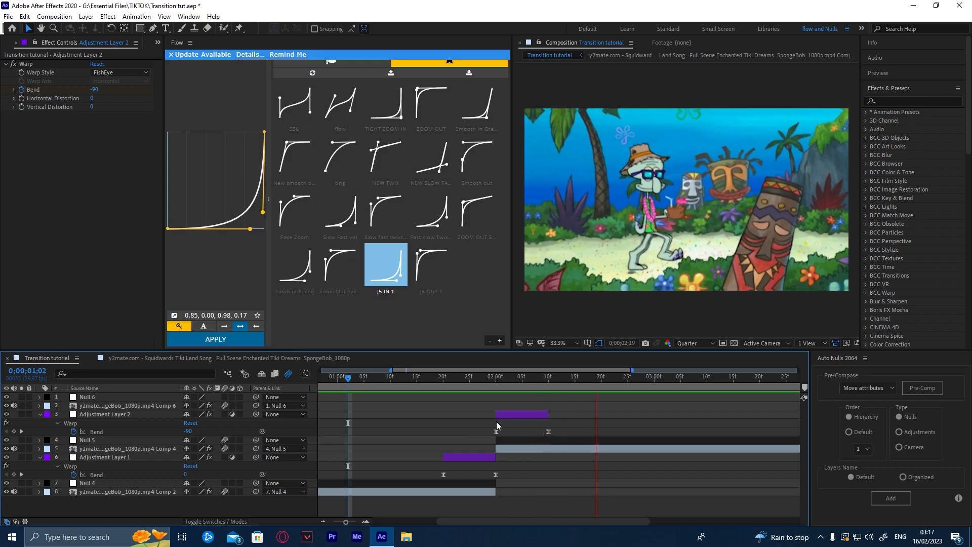
key(space)
key(space)
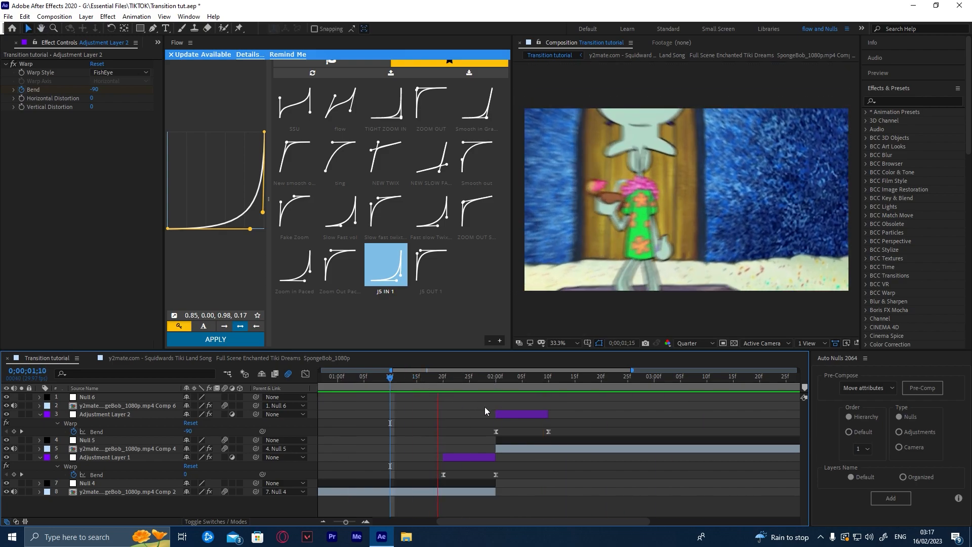
drag(505, 376, 396, 400)
key(space)
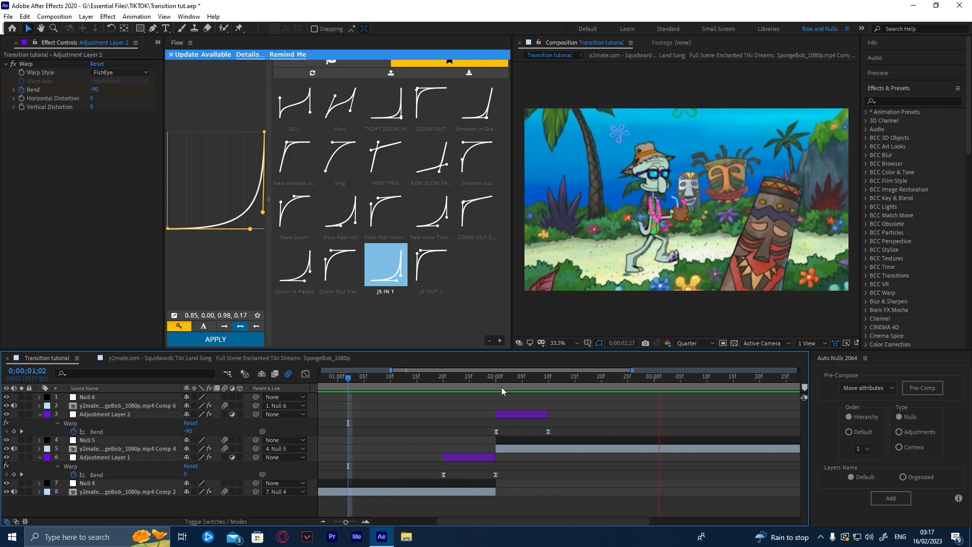
Pre-compose the two Warp adjustment layers together, moving all attributes and adjusting the composition's duration to their time span
click(491, 377)
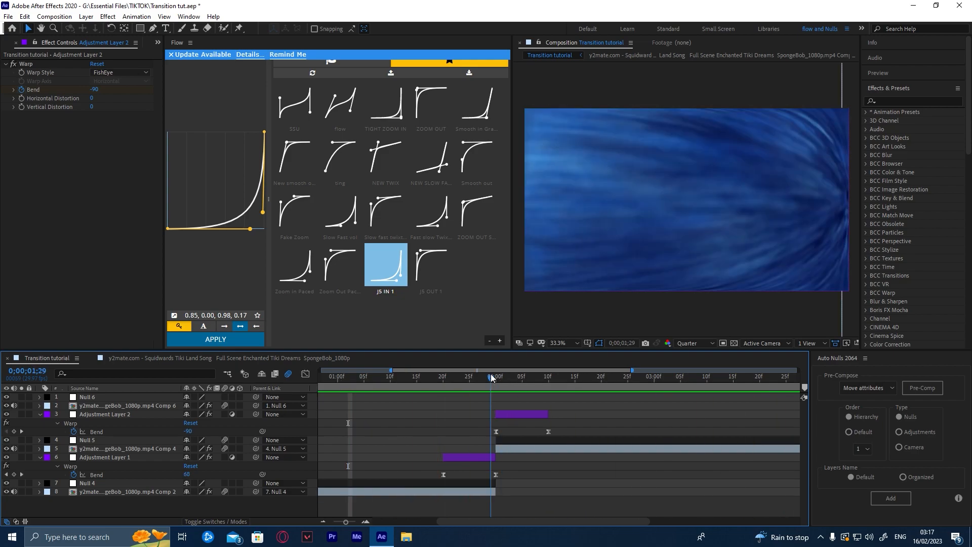
drag(491, 377, 496, 379)
key(u)
key(u)
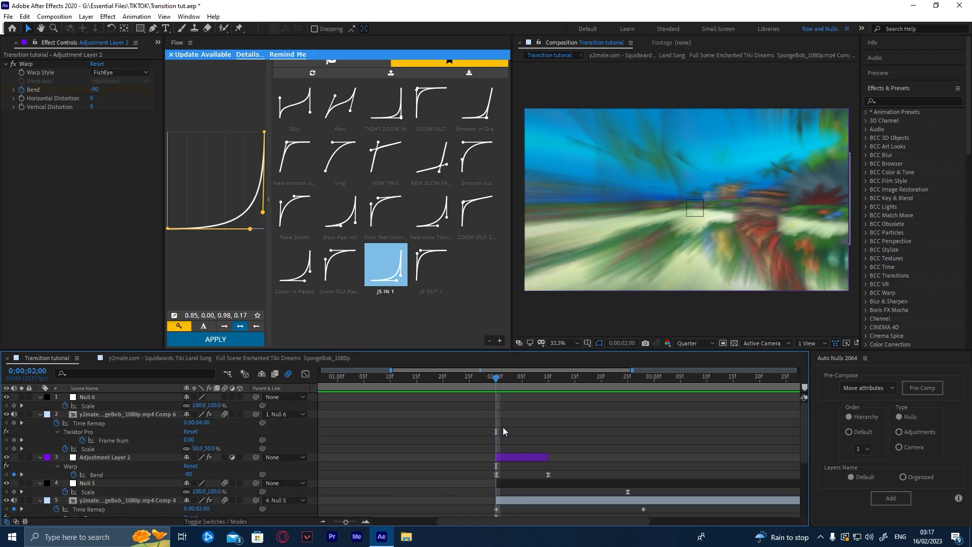
click(478, 440)
shift+click(500, 414)
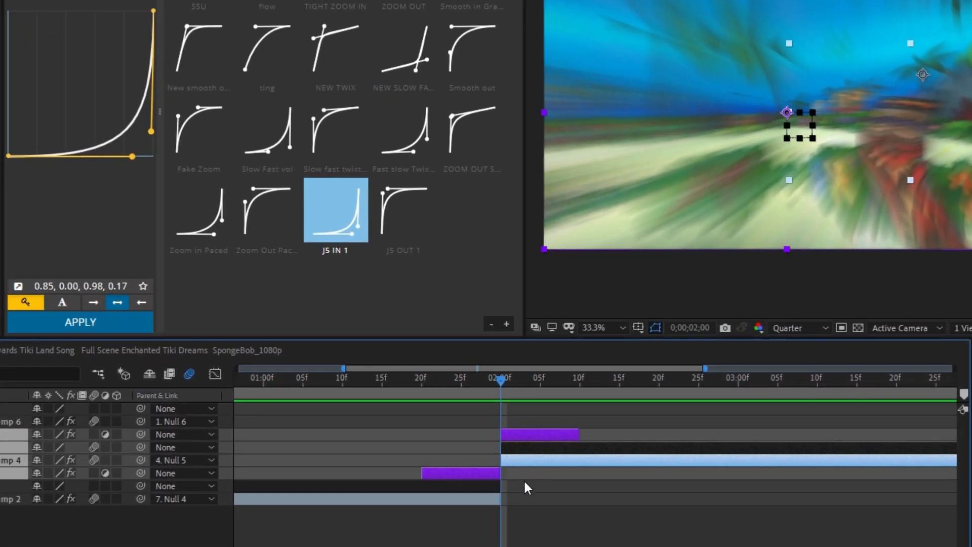
click(523, 480)
click(490, 473)
ctrl+click(506, 433)
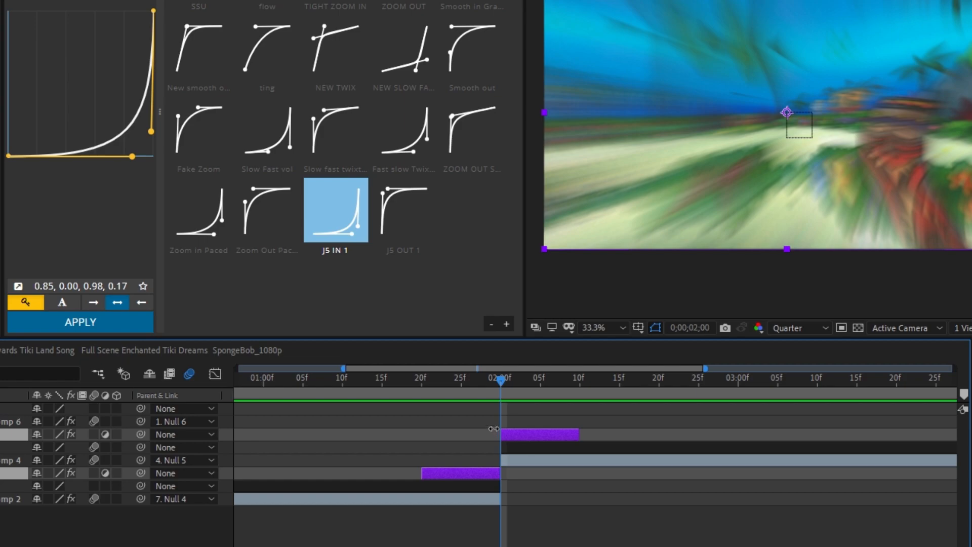
key(ctrl+shift+c)
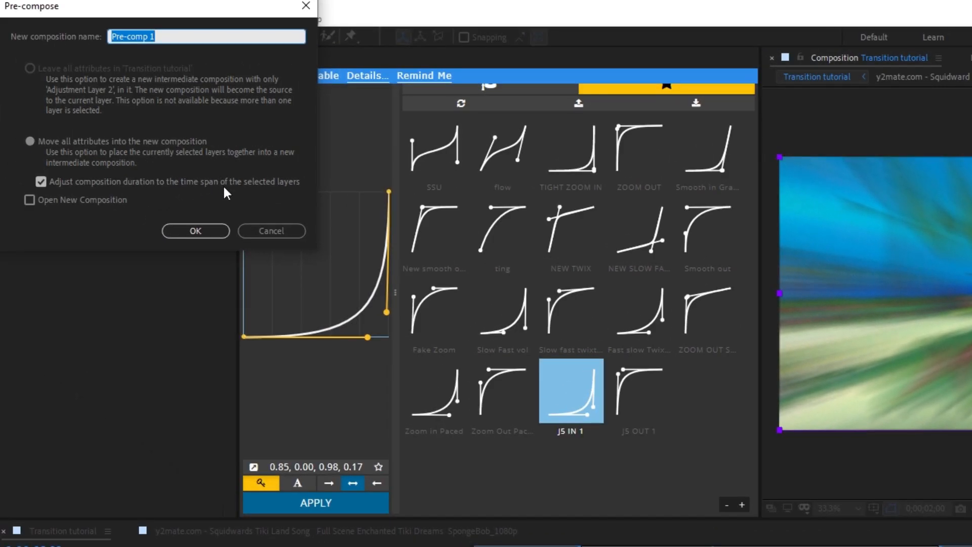
click(216, 233)
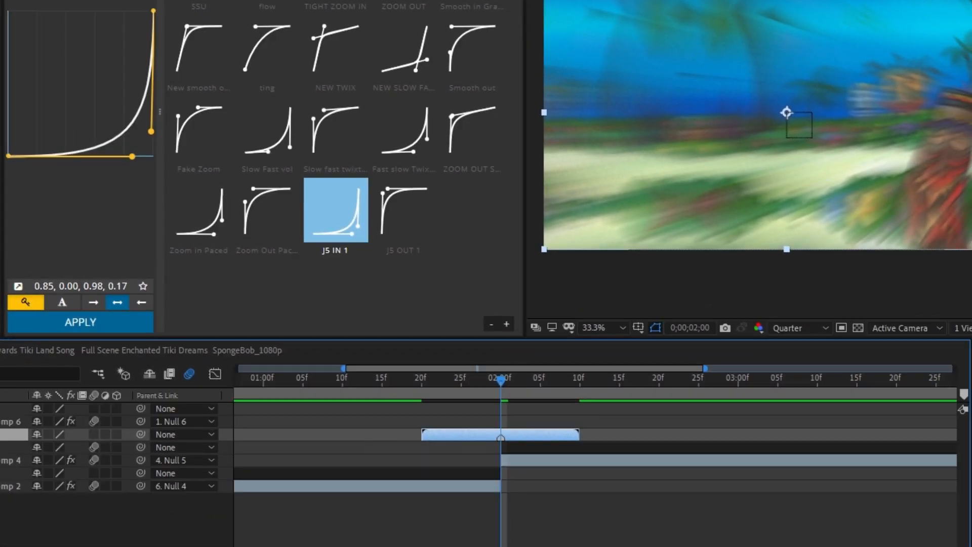
Enable Collapse Transformations on the pre-composed warp layer and give it a purple label
click(60, 434)
click(102, 247)
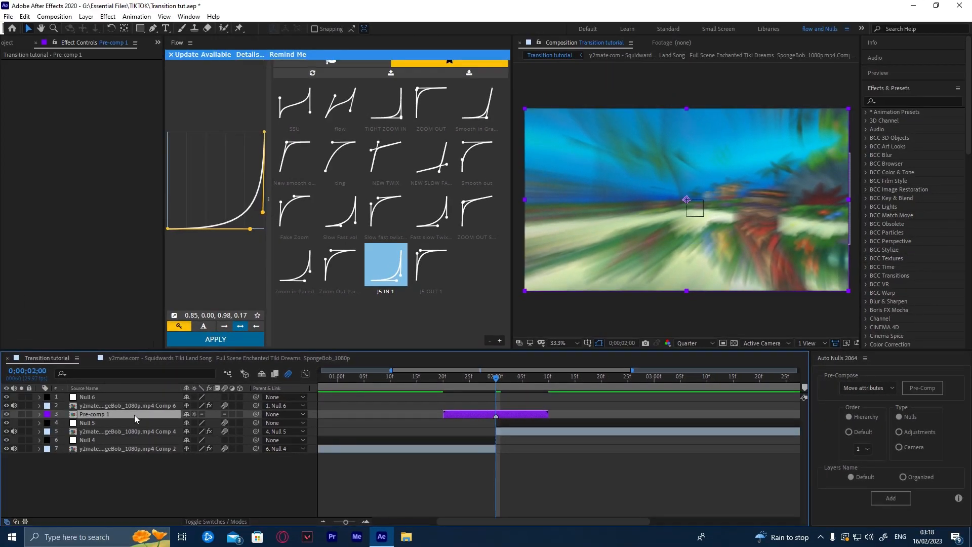
Duplicate the warp pre-comp twice above the third clip's null, aligning one copy to the 0;00;04;00 cut and the other to the third clip's end
key(ctrl+d)
drag(126, 414, 133, 392)
drag(463, 396, 811, 408)
key(ctrl+d)
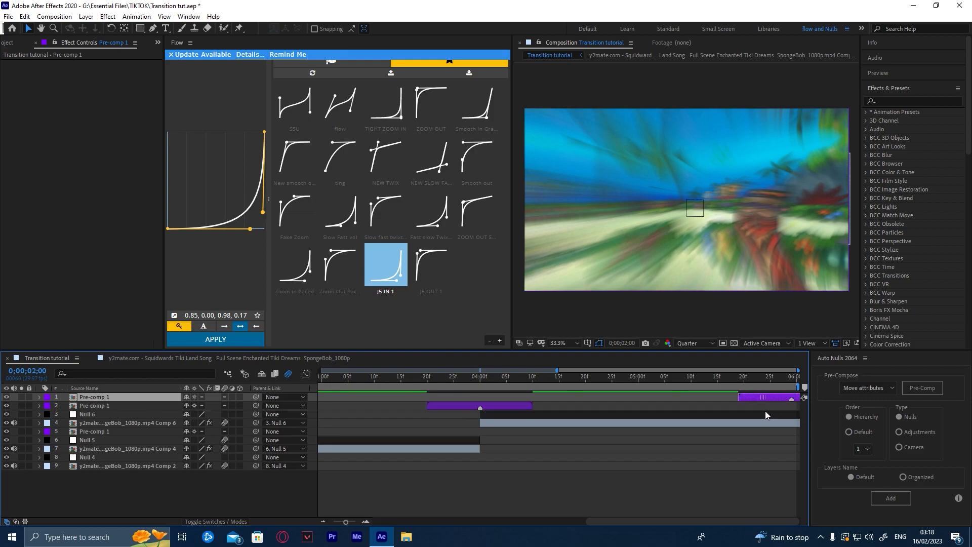
Duplicate the pre-comp at the 0;00;02;00 cut, stack the copy directly above the first clip's null and align its marker to 0;00;00;00
drag(723, 522, 518, 508)
click(591, 429)
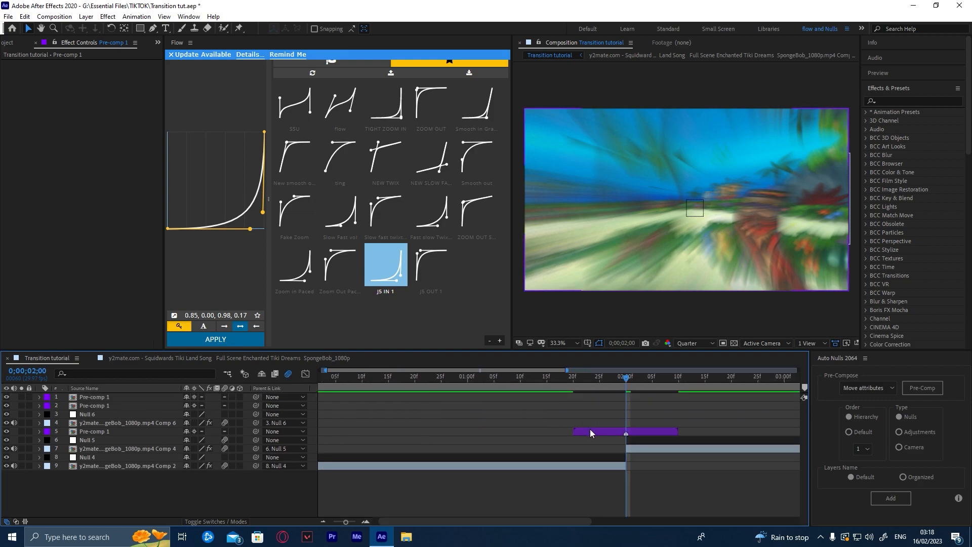
key(ctrl+d)
drag(590, 429, 317, 436)
drag(119, 431, 136, 460)
drag(381, 459, 344, 466)
Preview the whole sequence from the start and scrub to 0;00;03;00 to check the zoom transitions
key(Home)
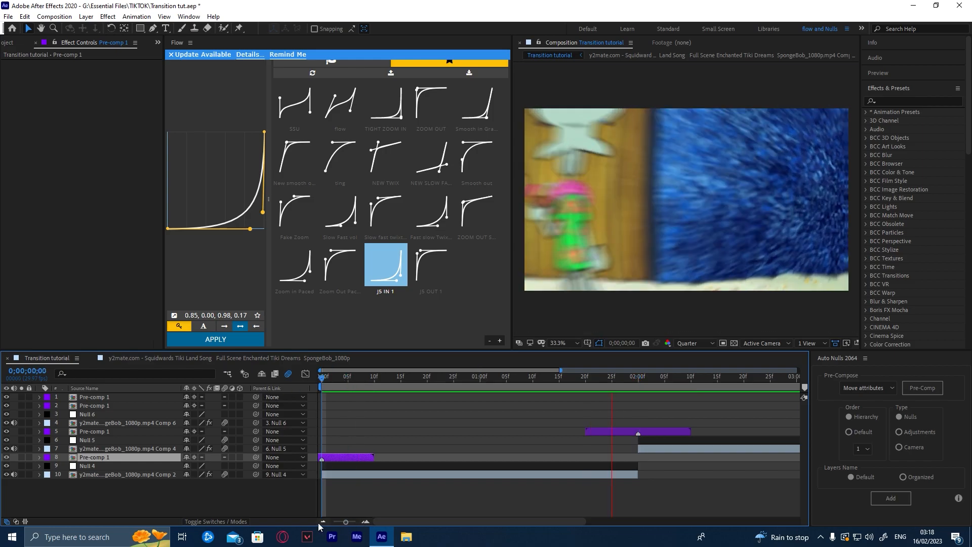
click(319, 521)
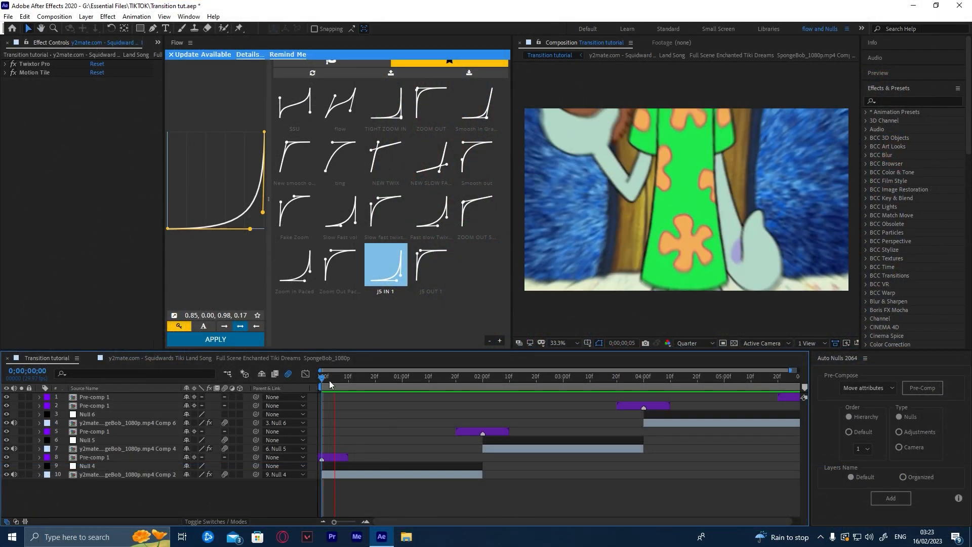
drag(336, 378, 559, 385)
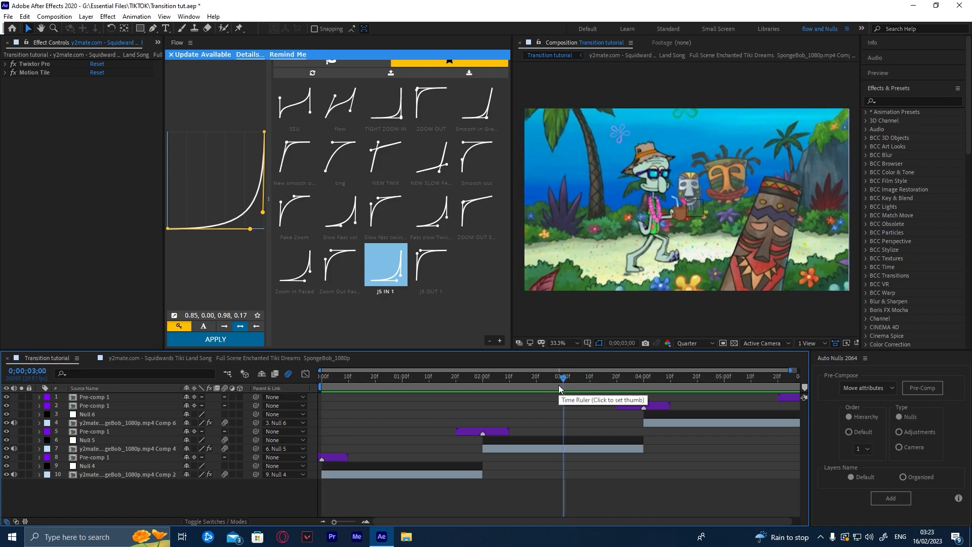